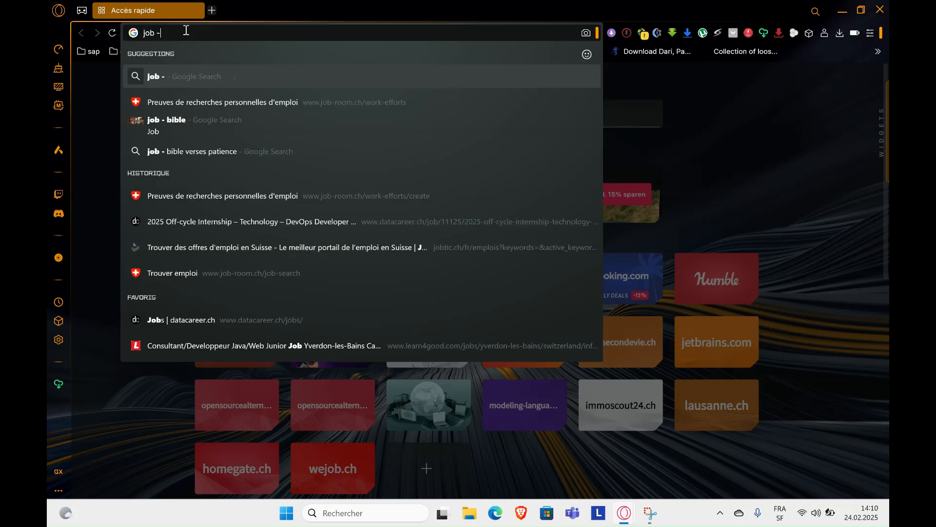
- Search the web for "job room"
{"action": "type", "text": "room"}
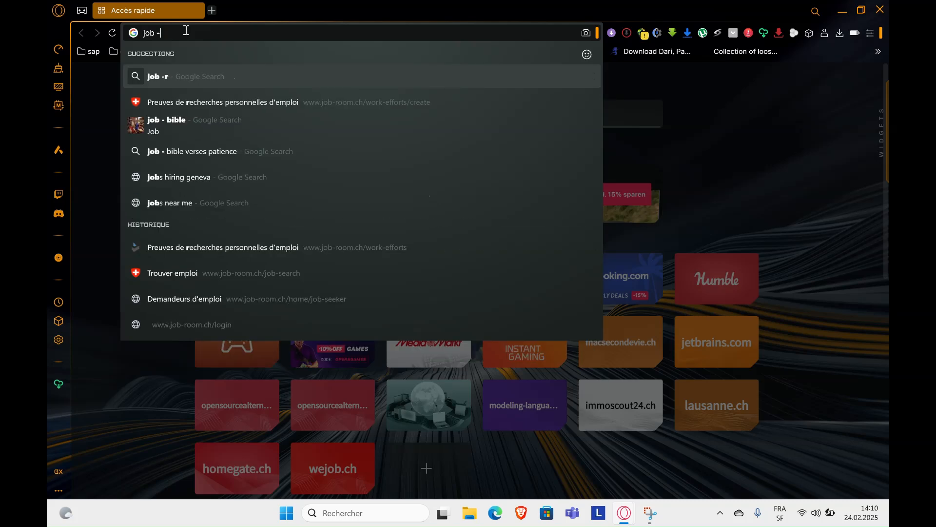
{"action": "key", "text": "BackSpace"}
{"action": "key", "text": "BackSpace"}
{"action": "key", "text": "BackSpace"}
{"action": "key", "text": "BackSpace"}
{"action": "key", "text": "BackSpace"}
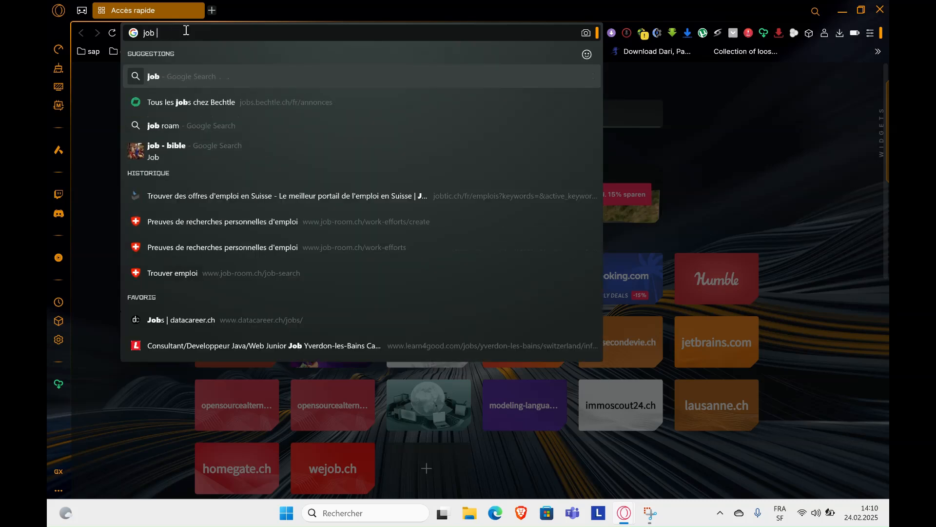
{"action": "type", "text": "roo,"}
{"action": "key", "text": "BackSpace"}
{"action": "type", "text": "m"}
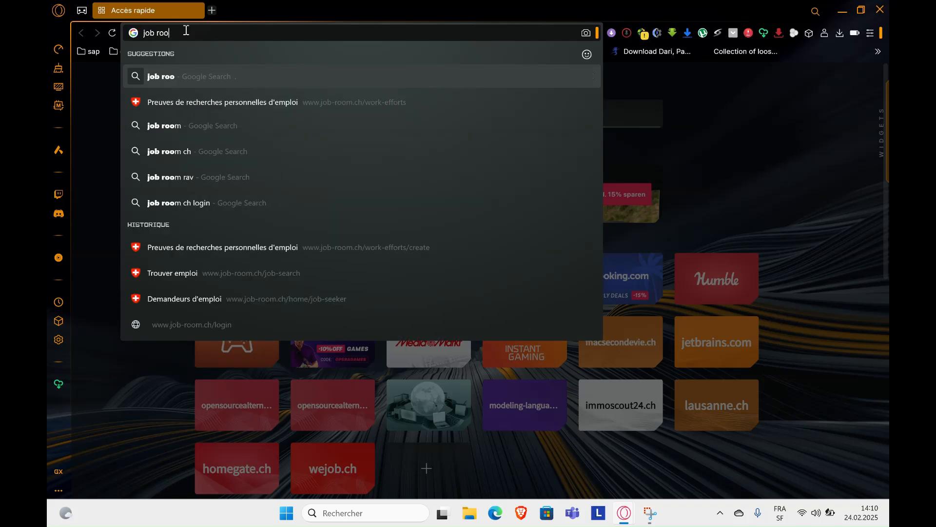
{"action": "key", "text": "Return"}
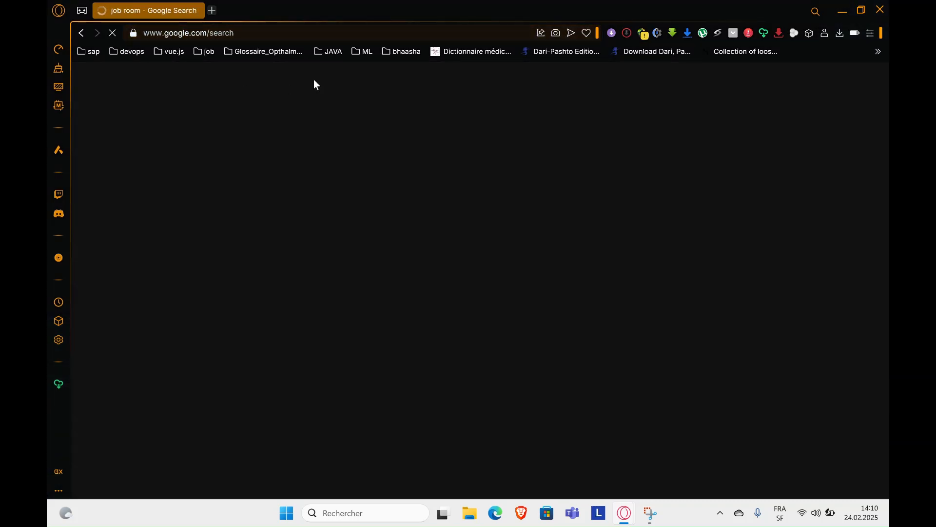
- Open the main job-room.ch search result in a new tab and bring that tab to the front
{"action": "scroll", "coordinate": [328, 96], "scroll_direction": "down", "scroll_amount": 1}
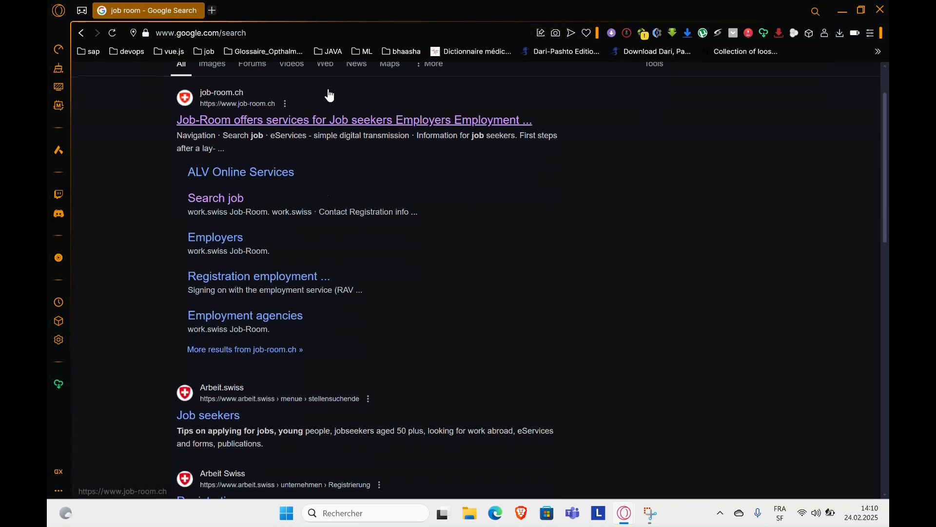
{"action": "middle_click", "coordinate": [283, 119]}
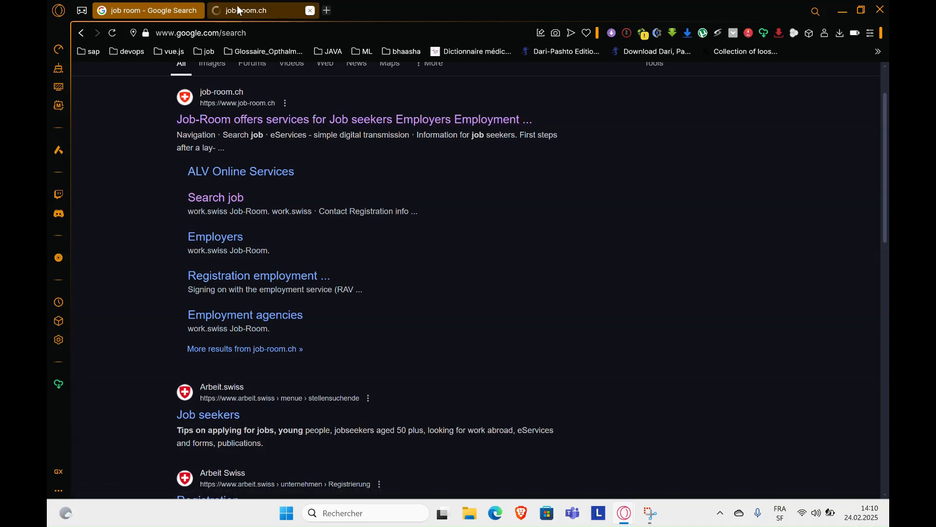
{"action": "left_click", "coordinate": [256, 12]}
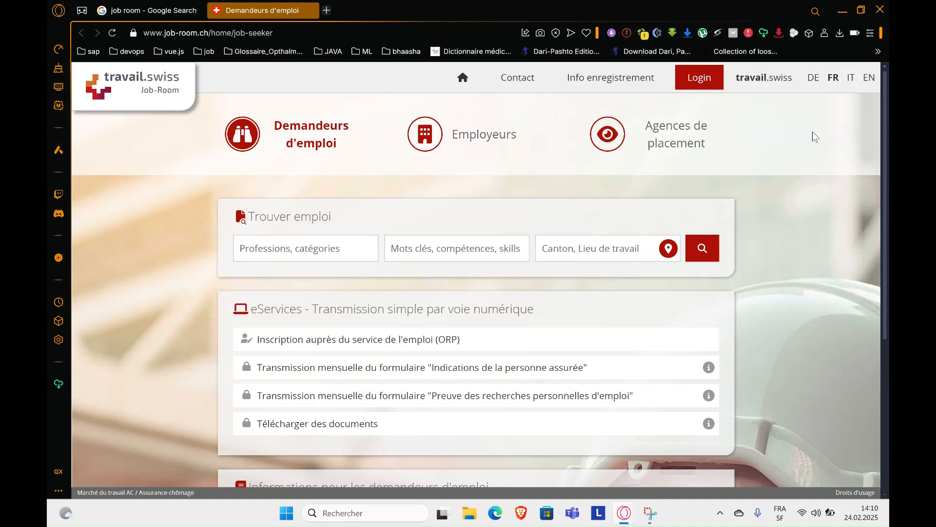
- Dismiss the LinkedIn follow banner on the Job-Room job-seeker page
{"action": "scroll", "coordinate": [837, 195], "scroll_direction": "down", "scroll_amount": 1}
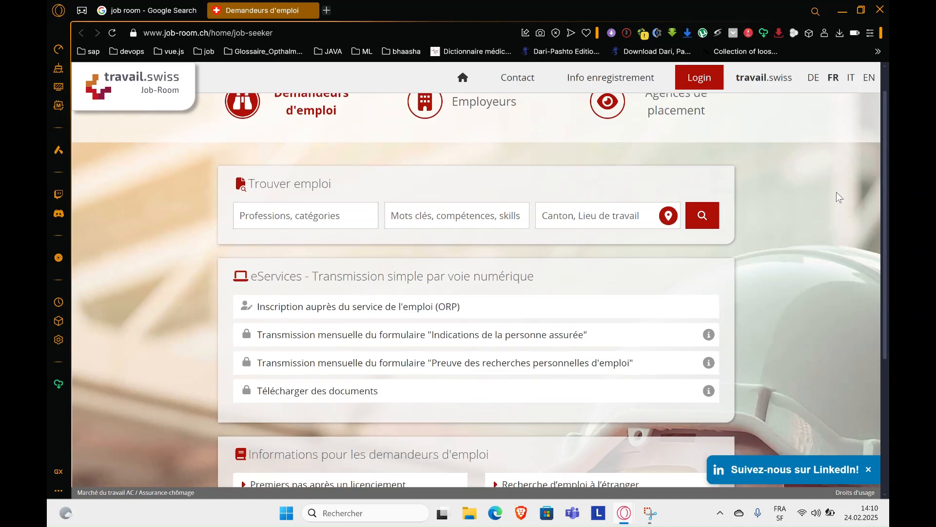
{"action": "left_click", "coordinate": [868, 470]}
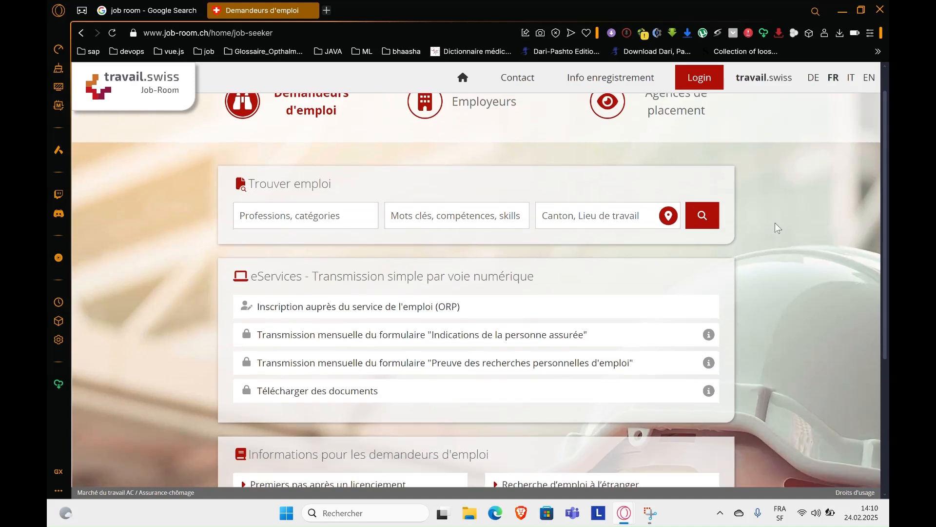
{"action": "scroll", "coordinate": [774, 223], "scroll_direction": "up", "scroll_amount": 1}
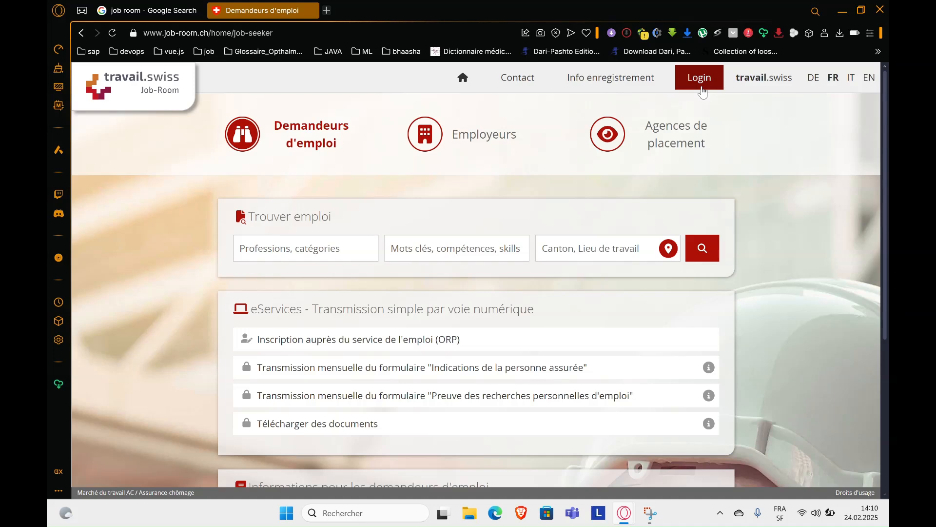
- Preview the public job-seeker page in Italian, English and German, and set it back to French
{"action": "left_click", "coordinate": [850, 78]}
{"action": "left_click", "coordinate": [868, 78]}
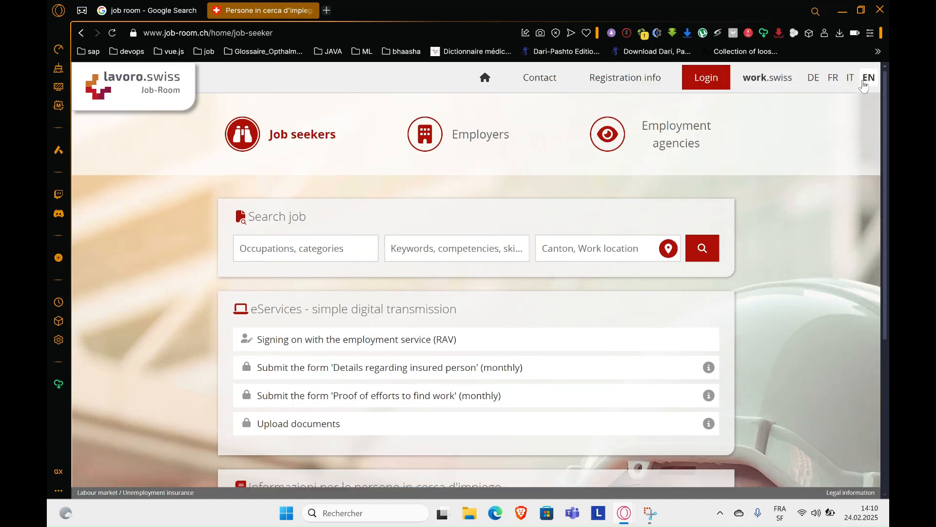
{"action": "left_click", "coordinate": [833, 81]}
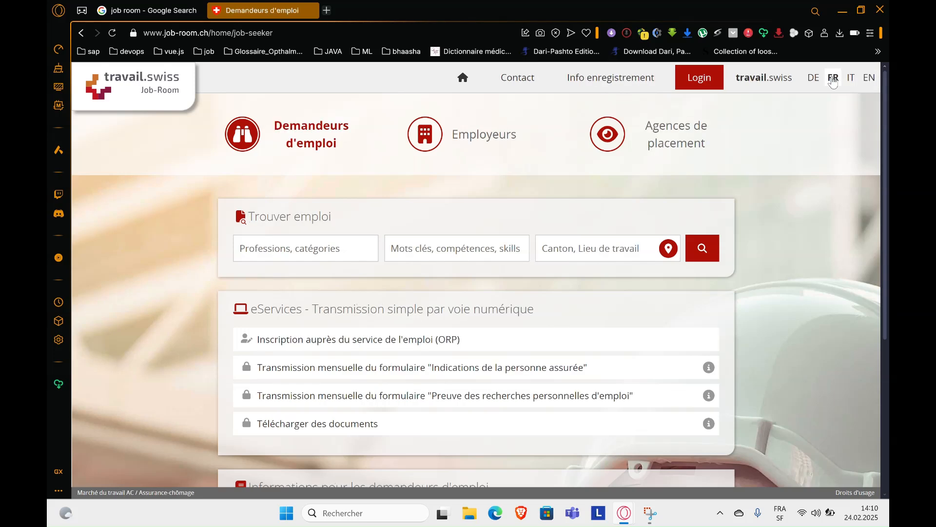
{"action": "left_click", "coordinate": [810, 81]}
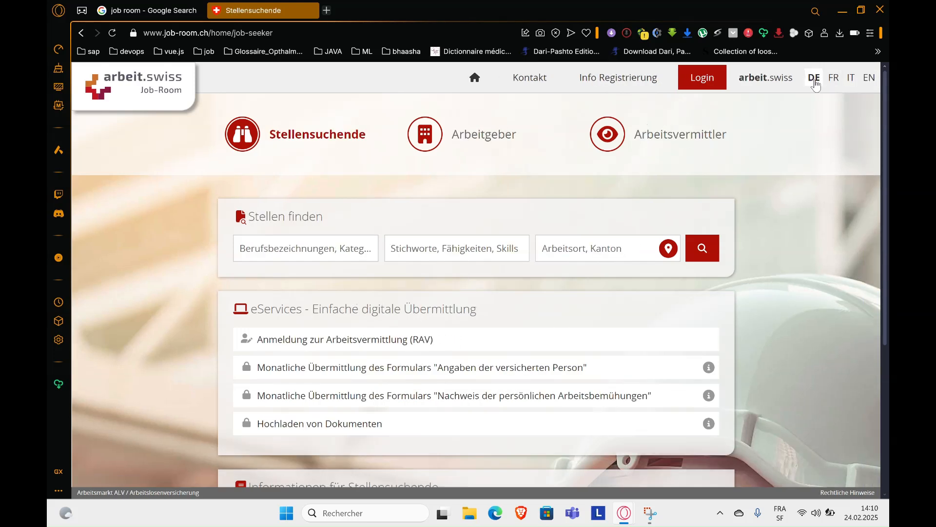
{"action": "left_click", "coordinate": [830, 81]}
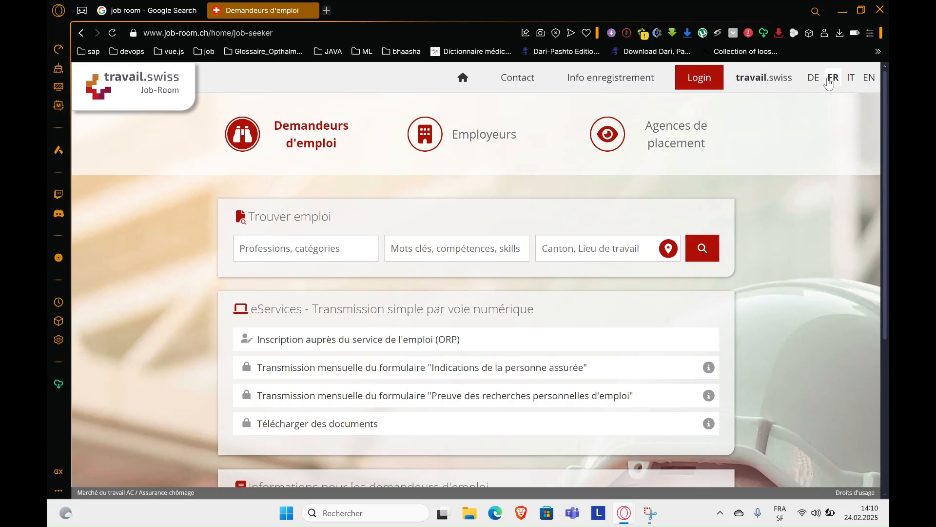
- Open the login procedure selection from the Job-Room site
{"action": "left_click", "coordinate": [701, 84]}
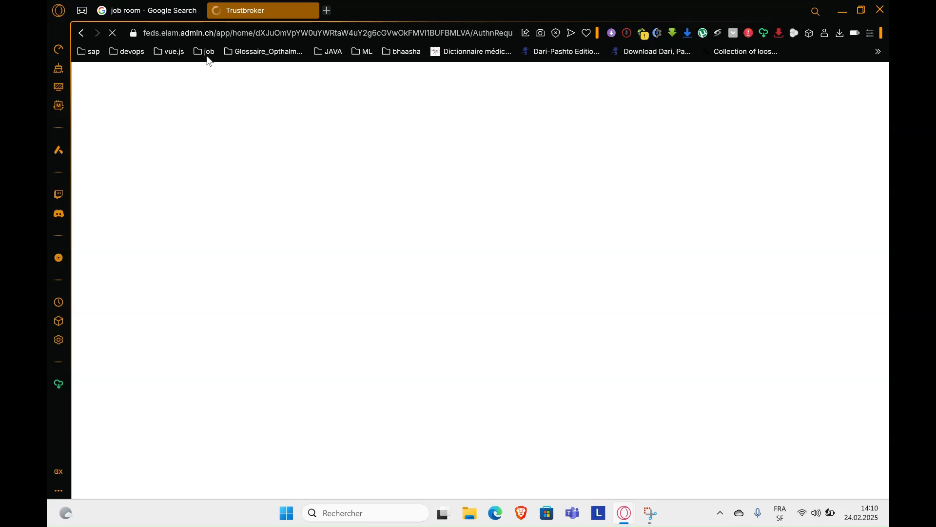
{"action": "left_click", "coordinate": [157, 11]}
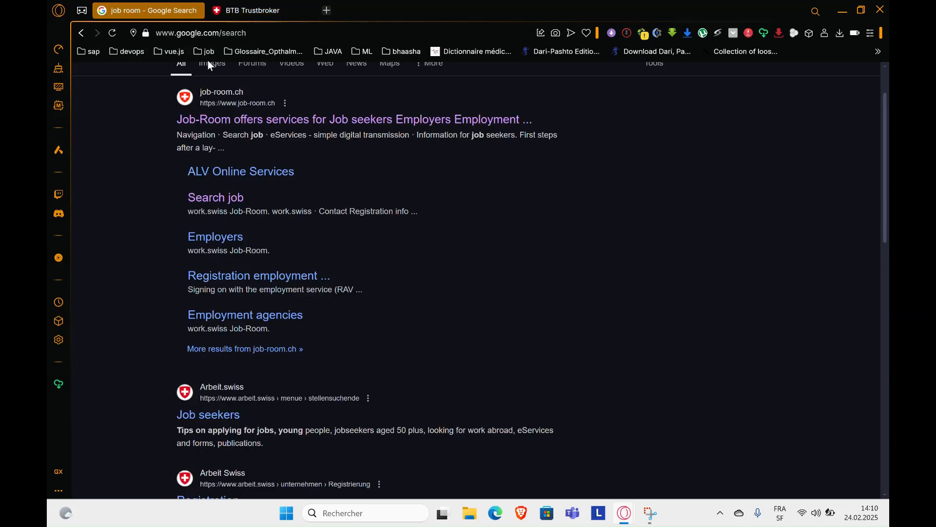
{"action": "scroll", "coordinate": [263, 227], "scroll_direction": "up", "scroll_amount": 1}
{"action": "scroll", "coordinate": [259, 382], "scroll_direction": "down", "scroll_amount": 4}
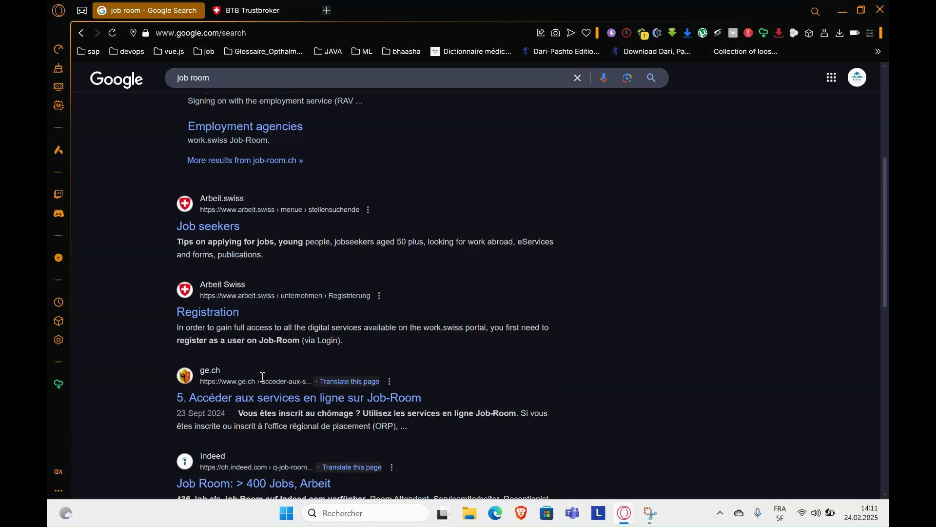
{"action": "scroll", "coordinate": [259, 383], "scroll_direction": "up", "scroll_amount": 5}
{"action": "left_click", "coordinate": [267, 12]}
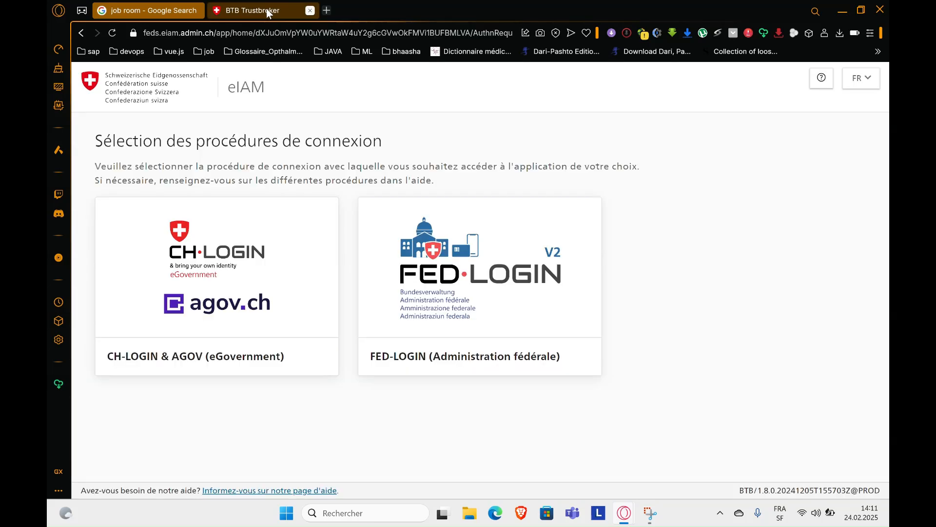
- Choose the CH-LOGIN & AGOV (eGovernment) procedure and sign in with the account e-mail and password
{"action": "left_click", "coordinate": [216, 310]}
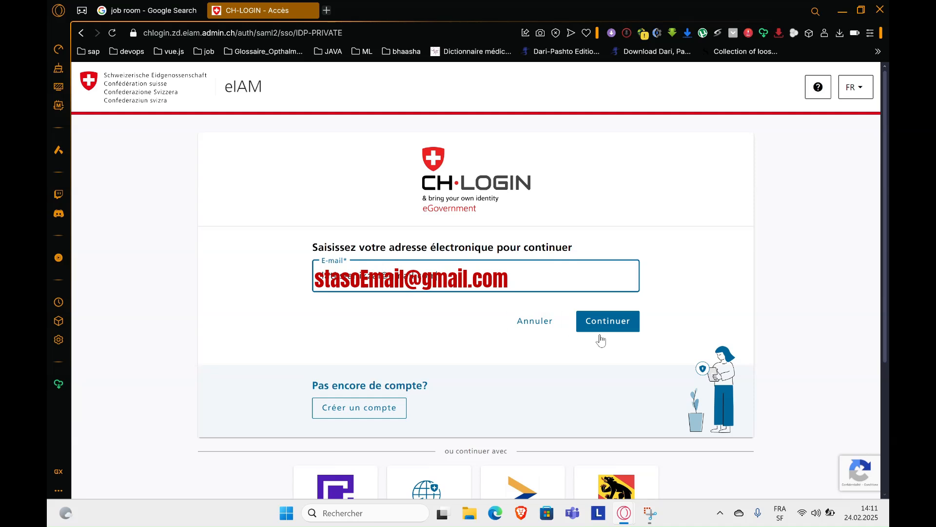
{"action": "left_click", "coordinate": [613, 325]}
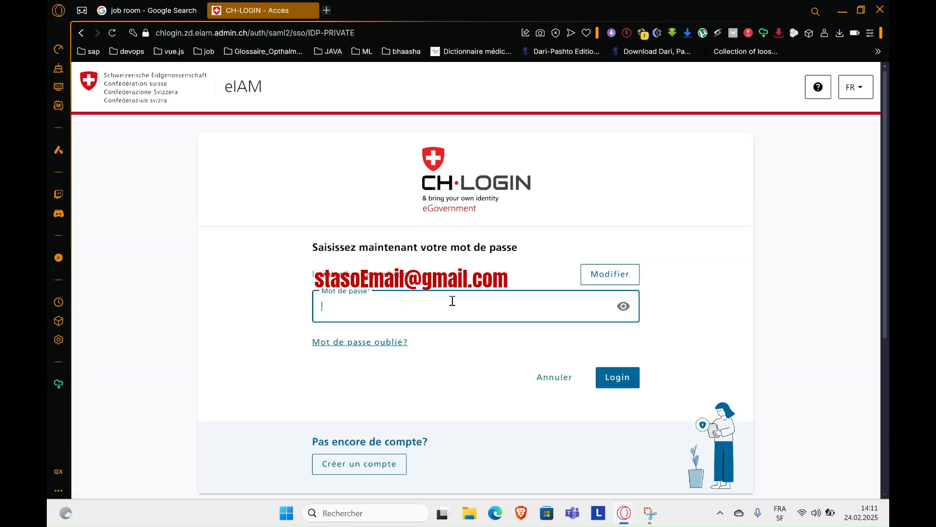
{"action": "left_click", "coordinate": [433, 308]}
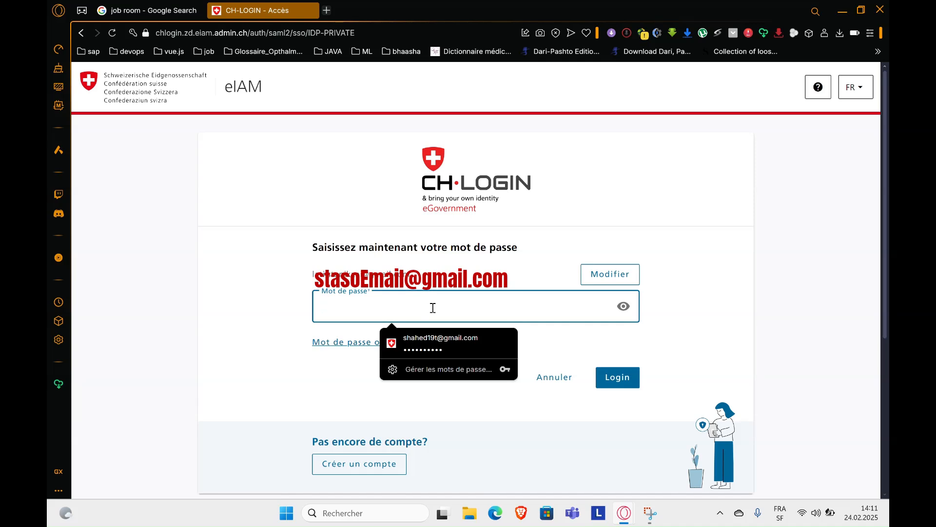
{"action": "type", "text": "***"}
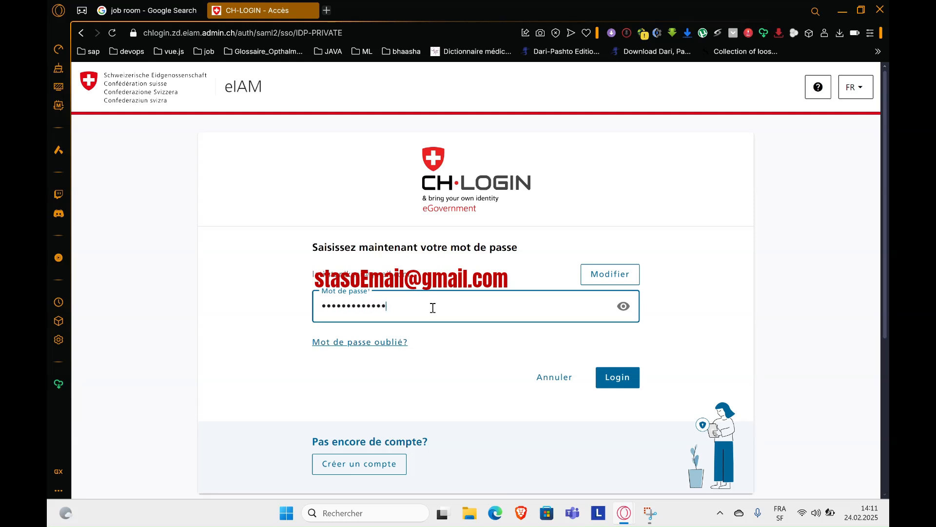
{"action": "key", "text": "Return"}
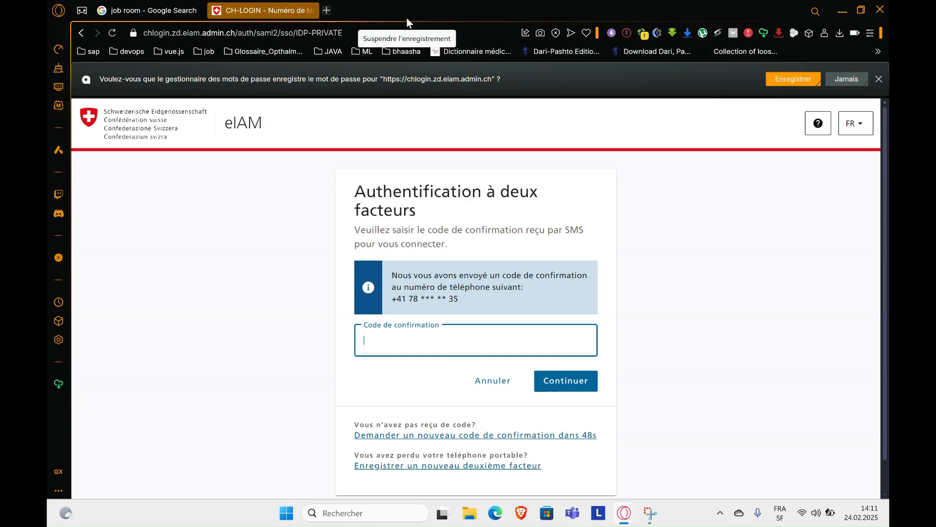
- Enter the confirmation code received by SMS and continue to complete the two-factor login
{"action": "left_click", "coordinate": [403, 309]}
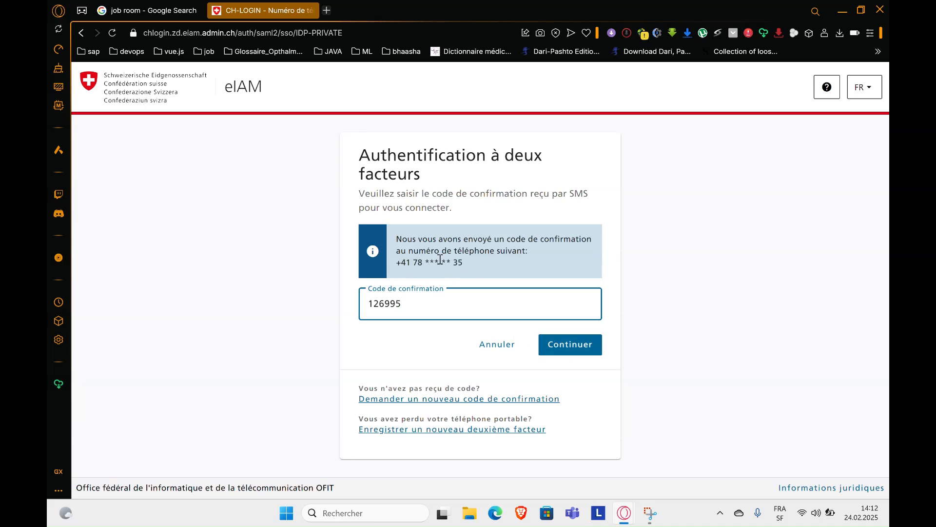
{"action": "left_click_drag", "start_coordinate": [462, 264], "coordinate": [396, 262]}
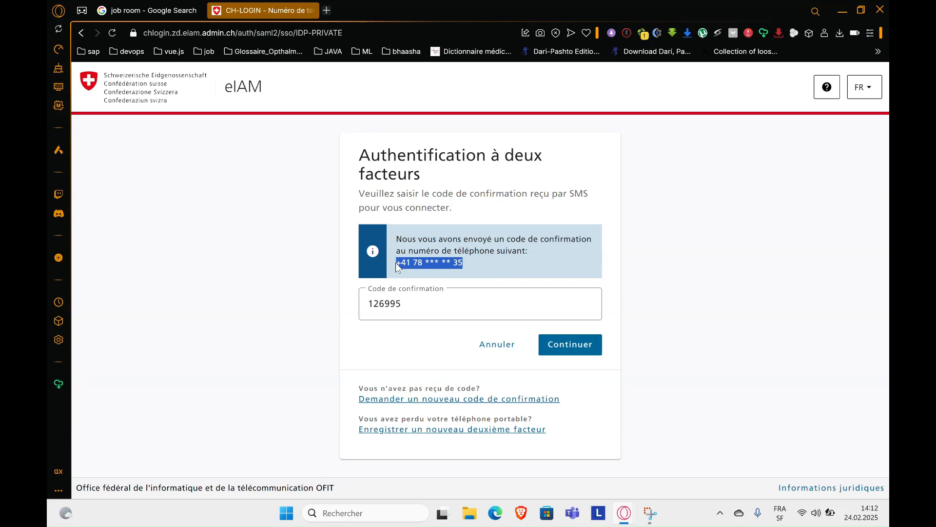
{"action": "left_click", "coordinate": [566, 350]}
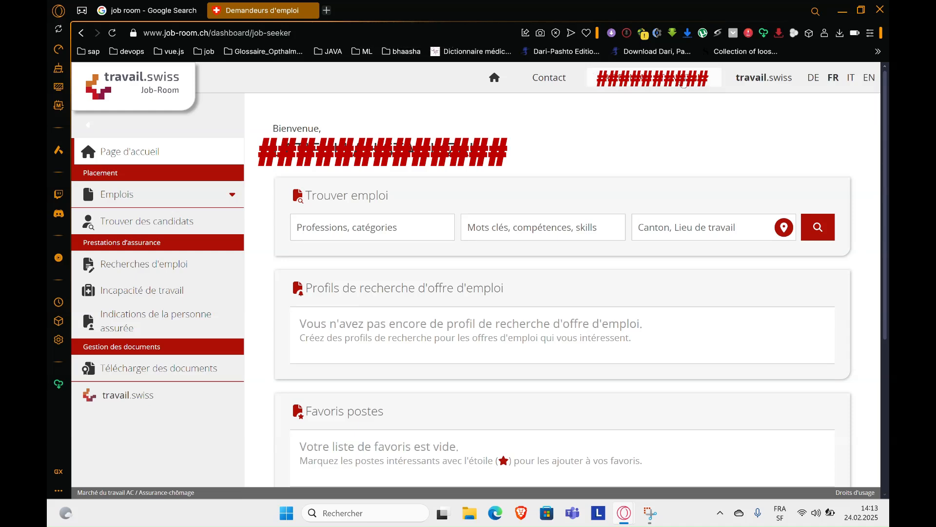
- Examine the account options and the entries grouped under Emplois on the dashboard
{"action": "left_click", "coordinate": [704, 85]}
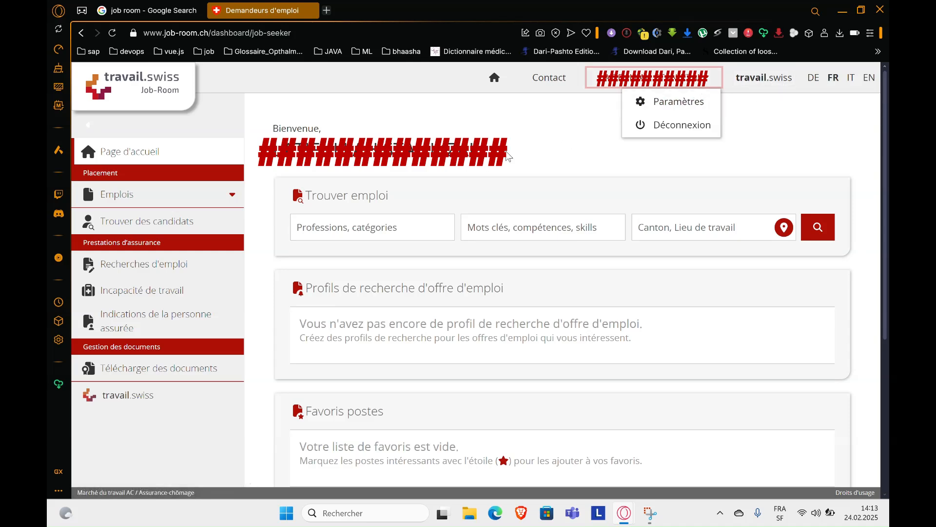
{"action": "left_click", "coordinate": [519, 155]}
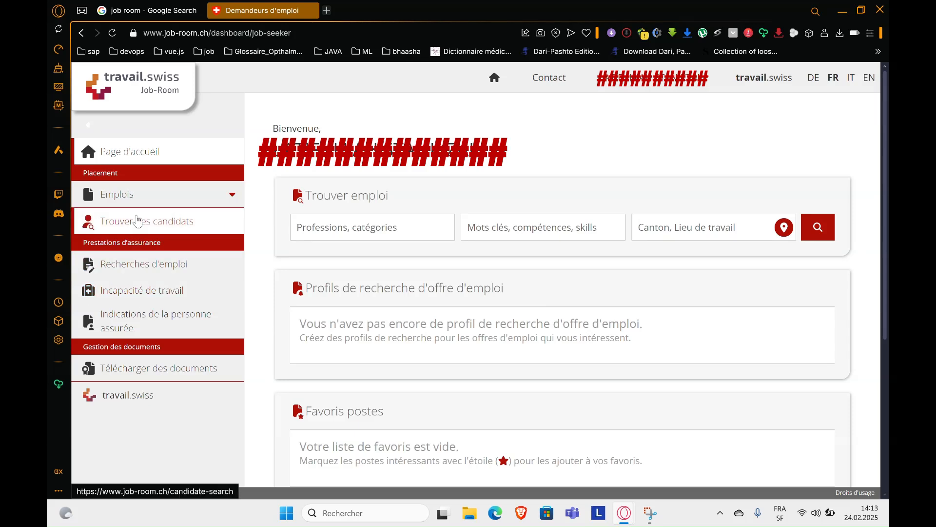
{"action": "left_click", "coordinate": [233, 199]}
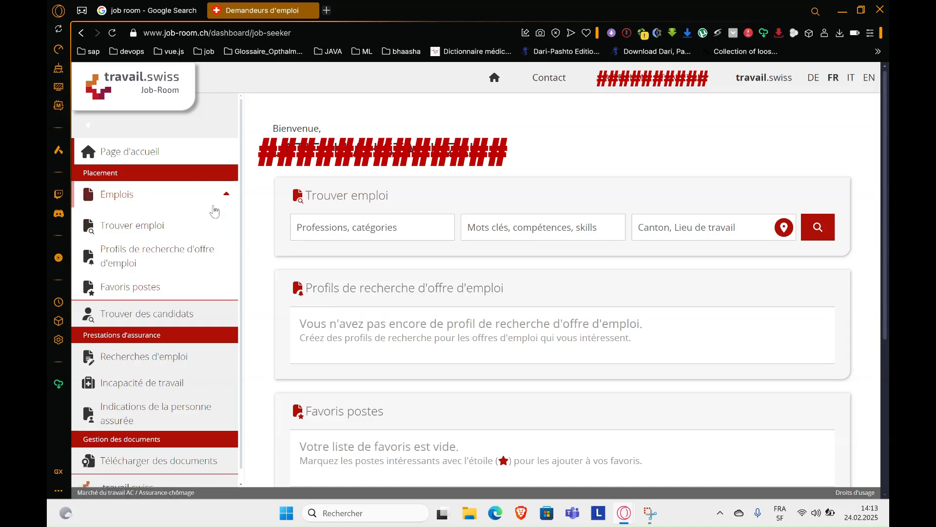
{"action": "left_click", "coordinate": [230, 200]}
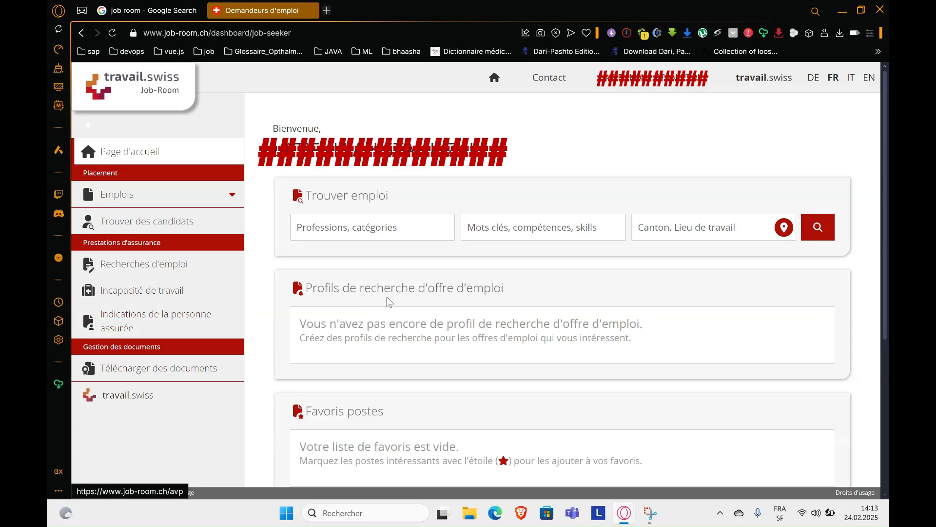
- Preview the signed-in dashboard in German and English, and set it back to French
{"action": "left_click", "coordinate": [813, 79]}
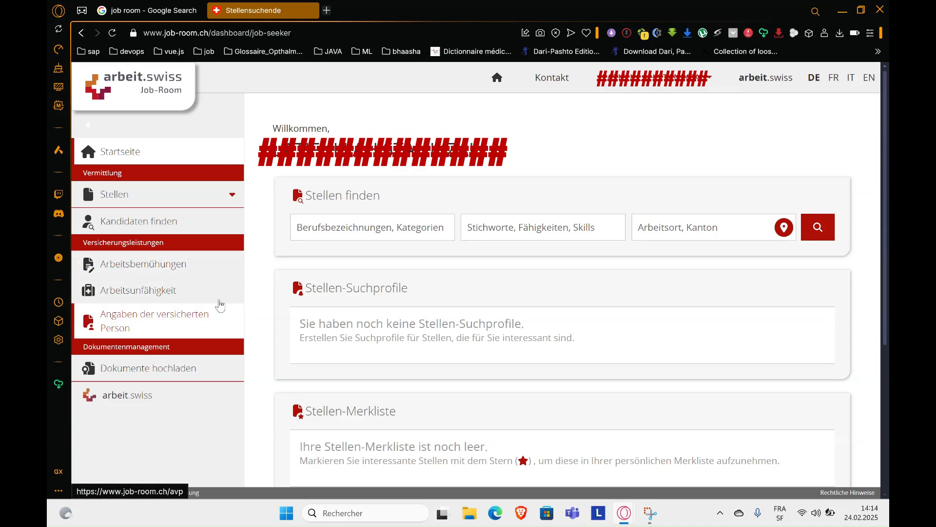
{"action": "left_click", "coordinate": [864, 83]}
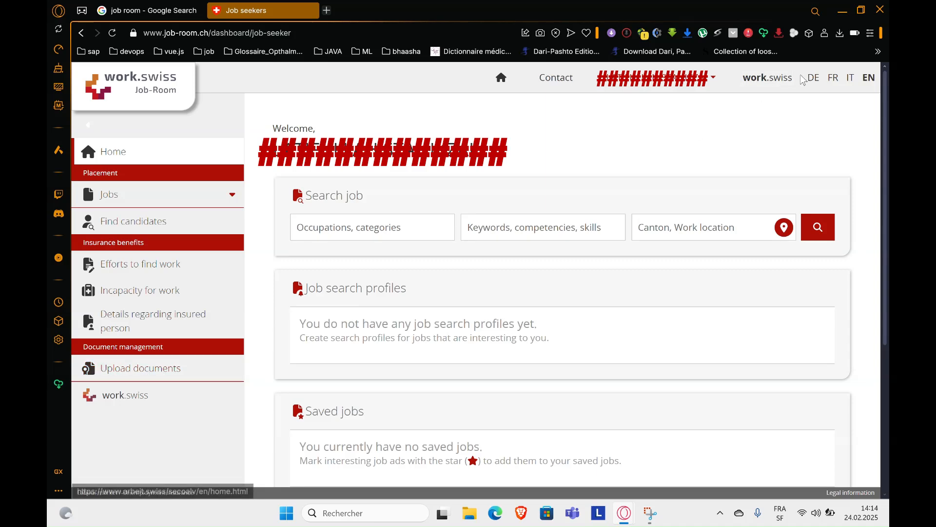
{"action": "left_click", "coordinate": [833, 78]}
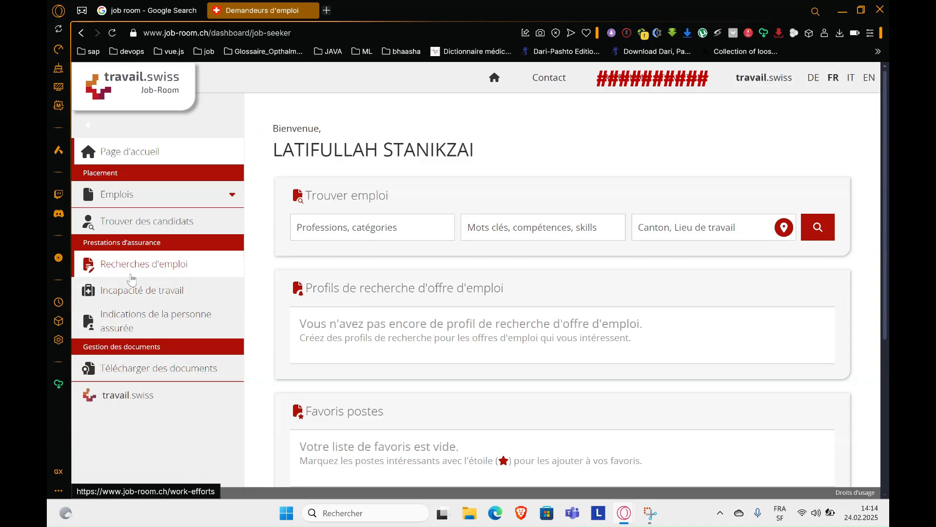
- Open the Février 2025 form under Indications de la personne assurée and show its employment questions
{"action": "left_click", "coordinate": [136, 322]}
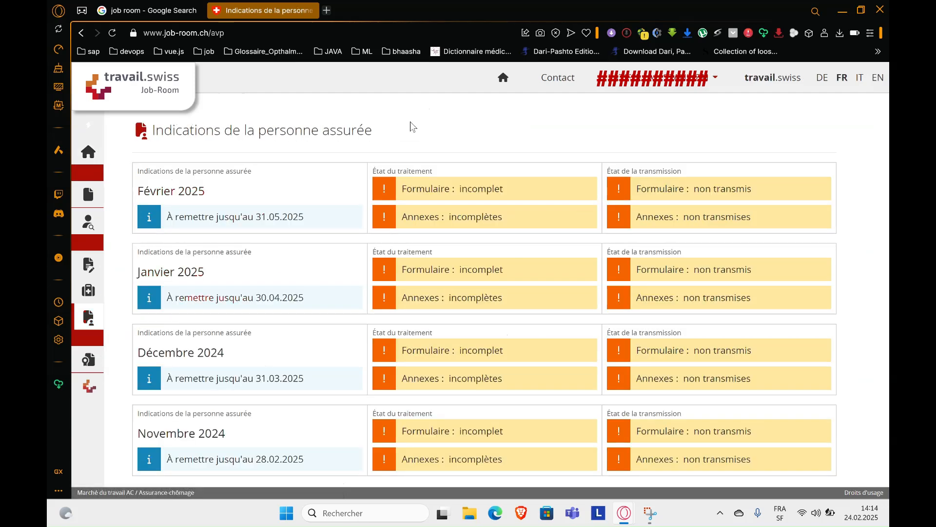
{"action": "left_click", "coordinate": [258, 197]}
{"action": "scroll", "coordinate": [411, 196], "scroll_direction": "down", "scroll_amount": 1}
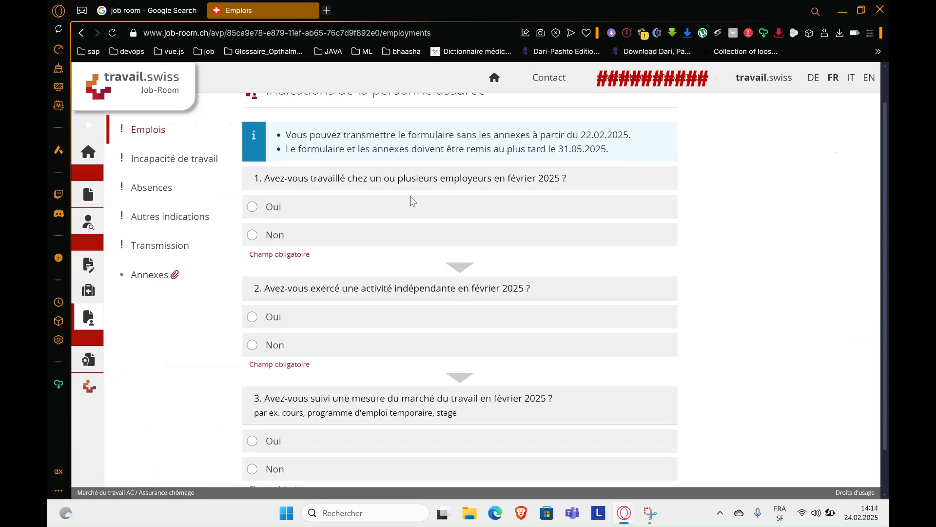
- Review the employment questions of the February form, preview them in German and English, and set the language back to French
{"action": "scroll", "coordinate": [411, 196], "scroll_direction": "up", "scroll_amount": 1}
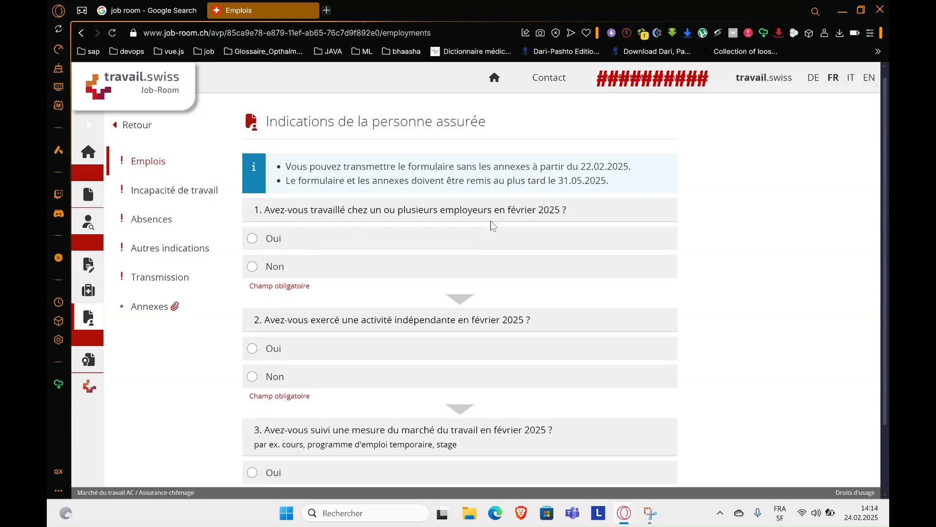
{"action": "scroll", "coordinate": [490, 222], "scroll_direction": "down", "scroll_amount": 2}
{"action": "scroll", "coordinate": [490, 221], "scroll_direction": "up", "scroll_amount": 2}
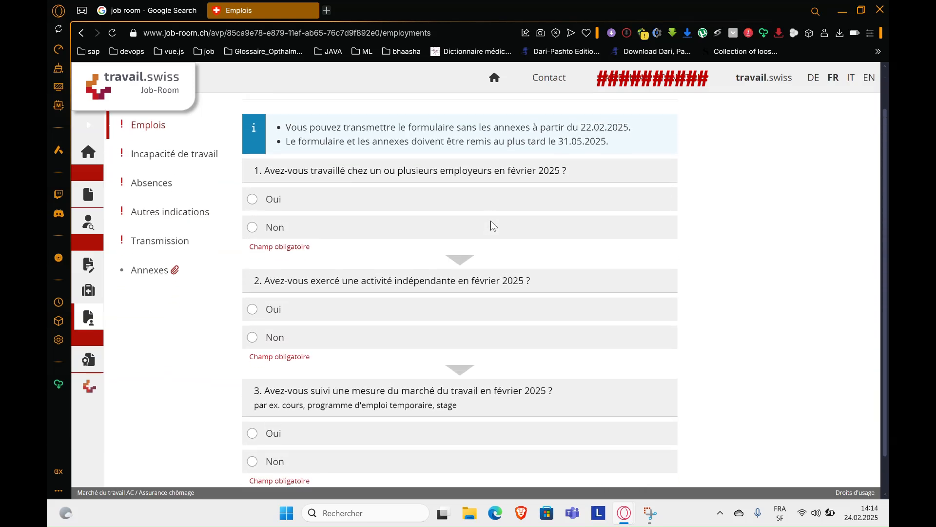
{"action": "scroll", "coordinate": [490, 220], "scroll_direction": "down", "scroll_amount": 2}
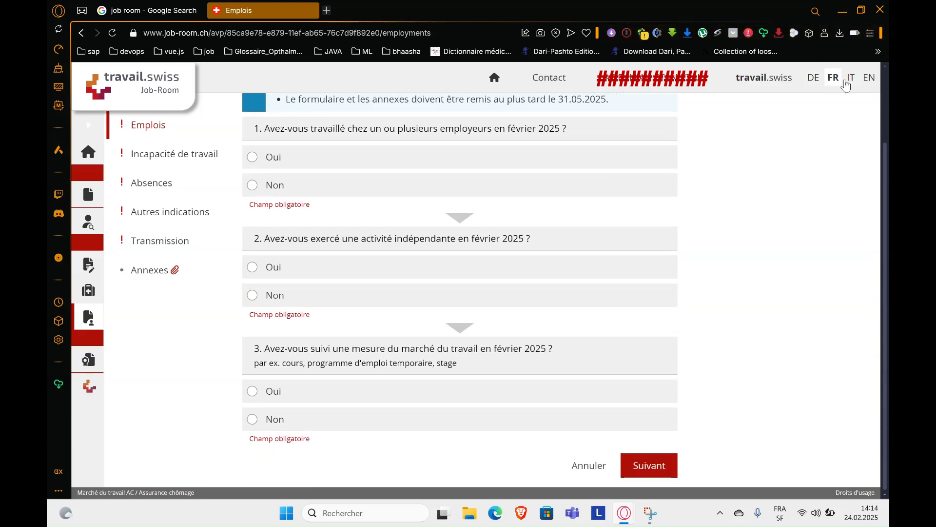
{"action": "left_click", "coordinate": [815, 79]}
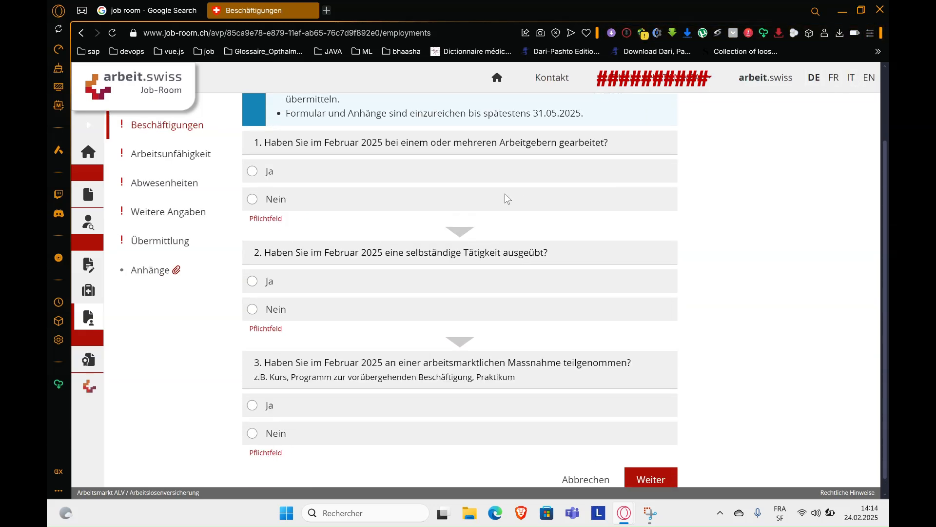
{"action": "scroll", "coordinate": [554, 237], "scroll_direction": "up", "scroll_amount": 1}
{"action": "scroll", "coordinate": [555, 237], "scroll_direction": "down", "scroll_amount": 1}
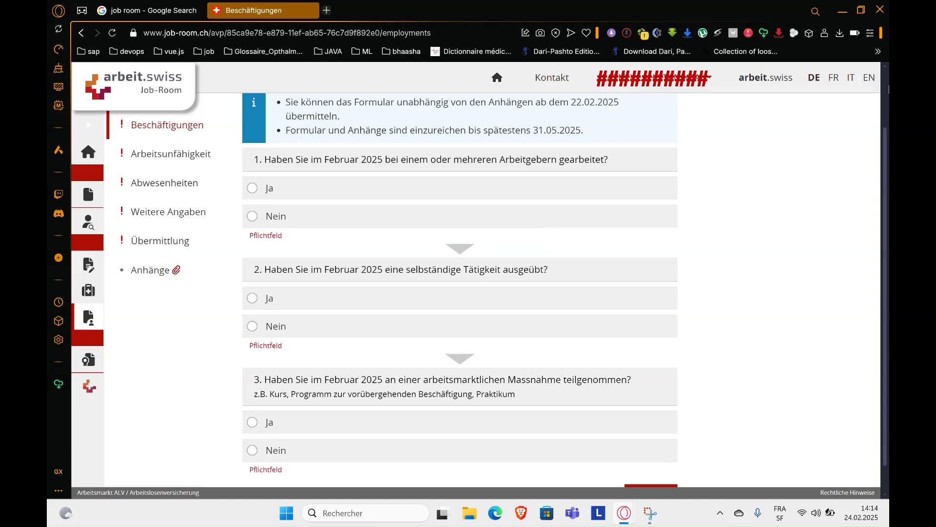
{"action": "left_click", "coordinate": [870, 81]}
{"action": "scroll", "coordinate": [602, 212], "scroll_direction": "up", "scroll_amount": 1}
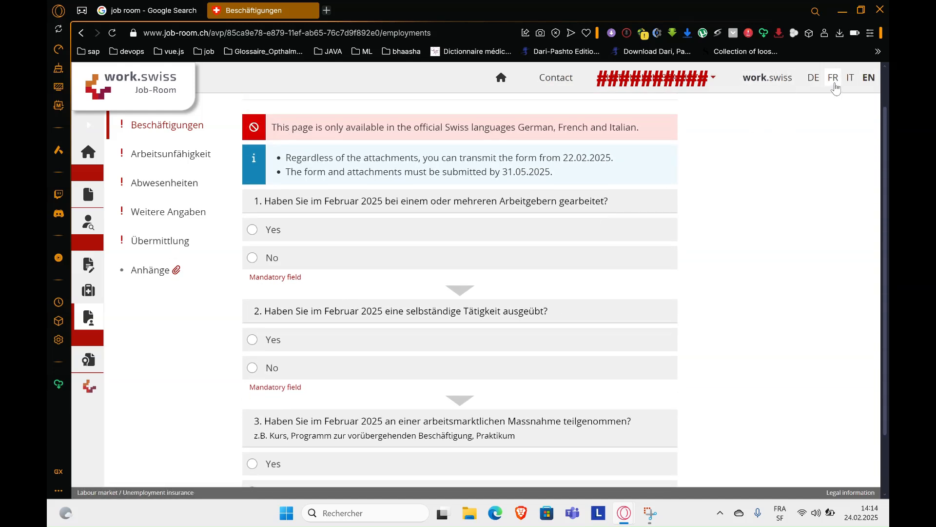
{"action": "left_click", "coordinate": [817, 82]}
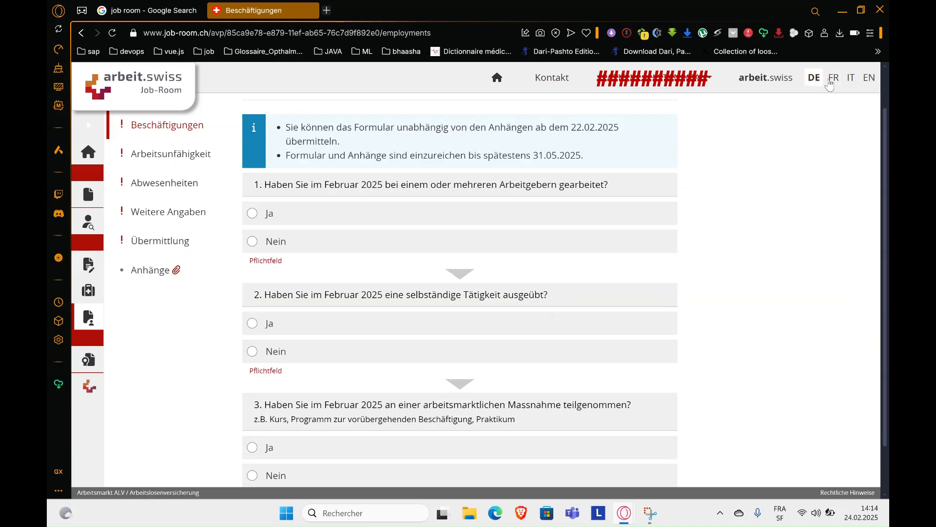
{"action": "left_click", "coordinate": [833, 79]}
{"action": "scroll", "coordinate": [512, 242], "scroll_direction": "down", "scroll_amount": 1}
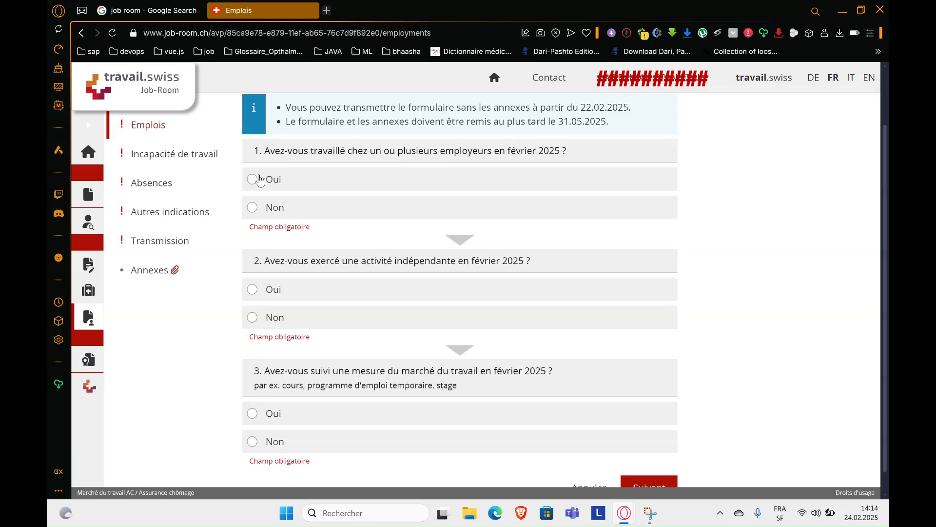
- Preview the fields for Oui under question 1 about working for employers, and answer it with Non, accepting the data loss
{"action": "left_click_drag", "start_coordinate": [270, 152], "coordinate": [512, 154]}
{"action": "left_click", "coordinate": [540, 152]}
{"action": "scroll", "coordinate": [554, 152], "scroll_direction": "down", "scroll_amount": 1}
{"action": "scroll", "coordinate": [554, 155], "scroll_direction": "up", "scroll_amount": 1}
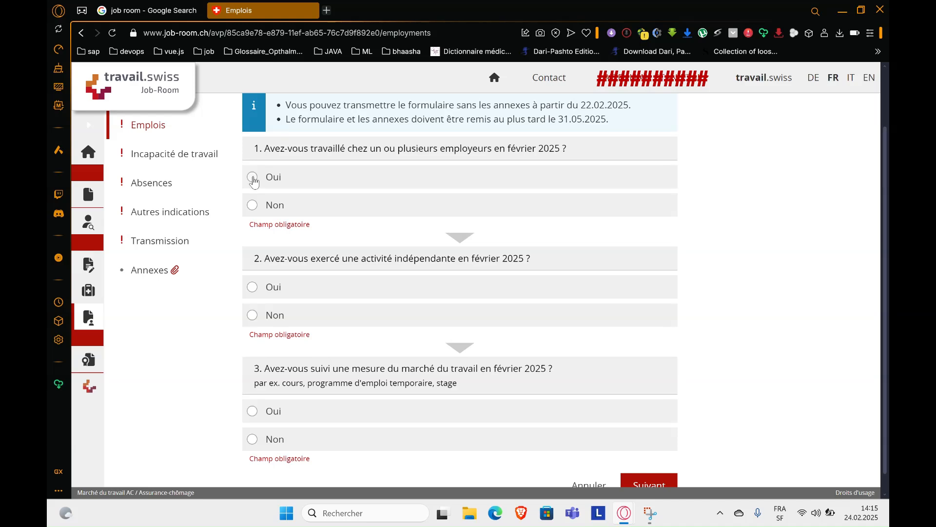
{"action": "left_click", "coordinate": [253, 178]}
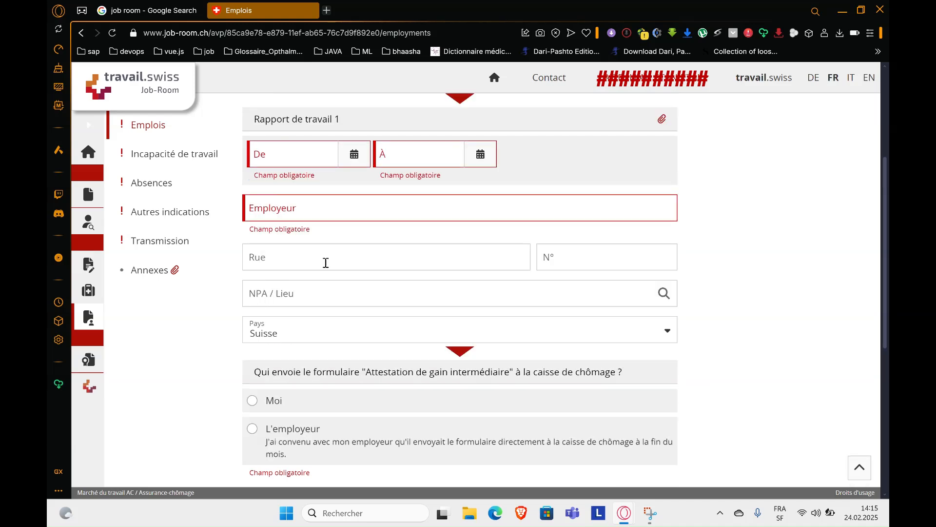
{"action": "scroll", "coordinate": [329, 261], "scroll_direction": "up", "scroll_amount": 3}
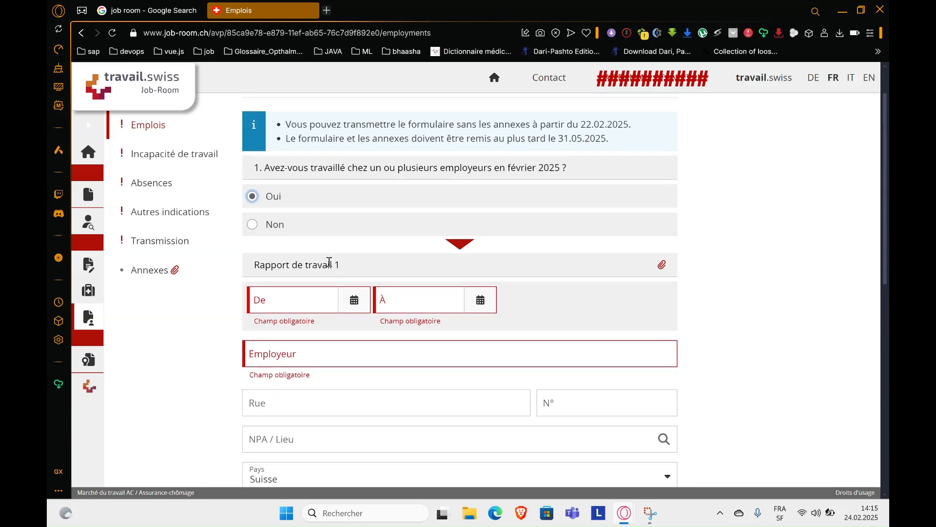
{"action": "left_click", "coordinate": [253, 222]}
{"action": "left_click", "coordinate": [590, 202]}
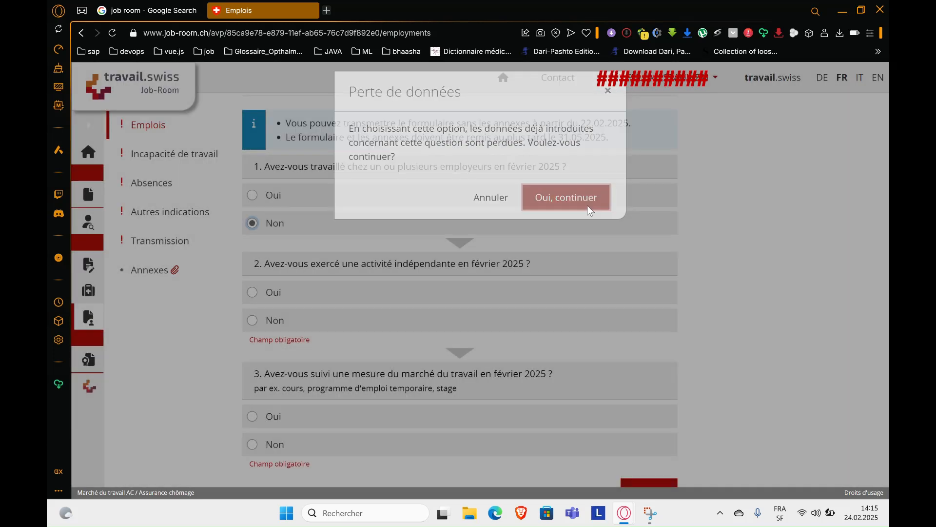
- Answer question 2 about self-employed activity with Non, after previewing the date fields for Oui and accepting the data loss
{"action": "scroll", "coordinate": [440, 219], "scroll_direction": "down", "scroll_amount": 1}
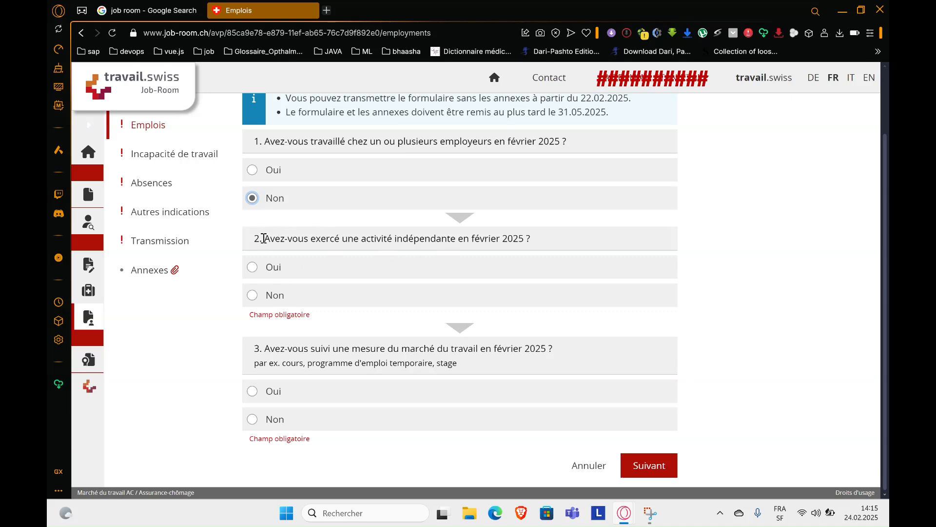
{"action": "left_click_drag", "start_coordinate": [263, 238], "coordinate": [527, 239]}
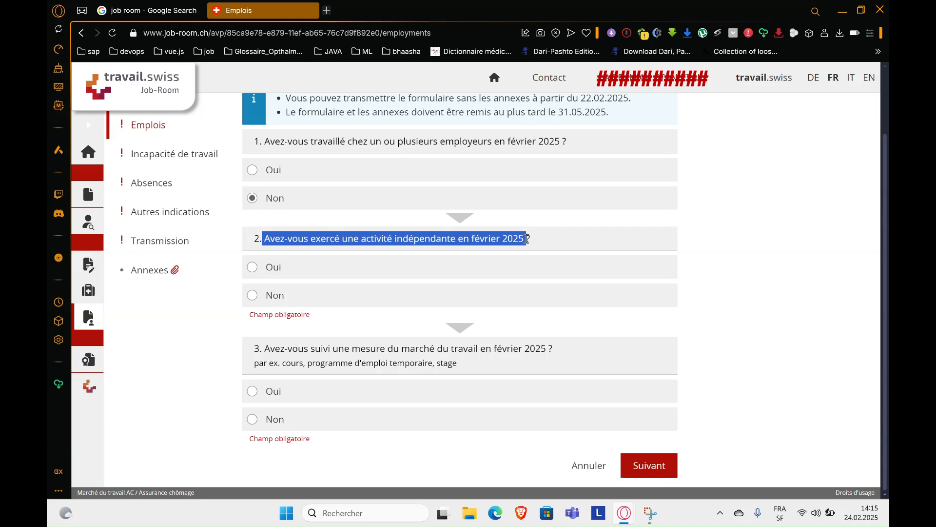
{"action": "left_click", "coordinate": [269, 296]}
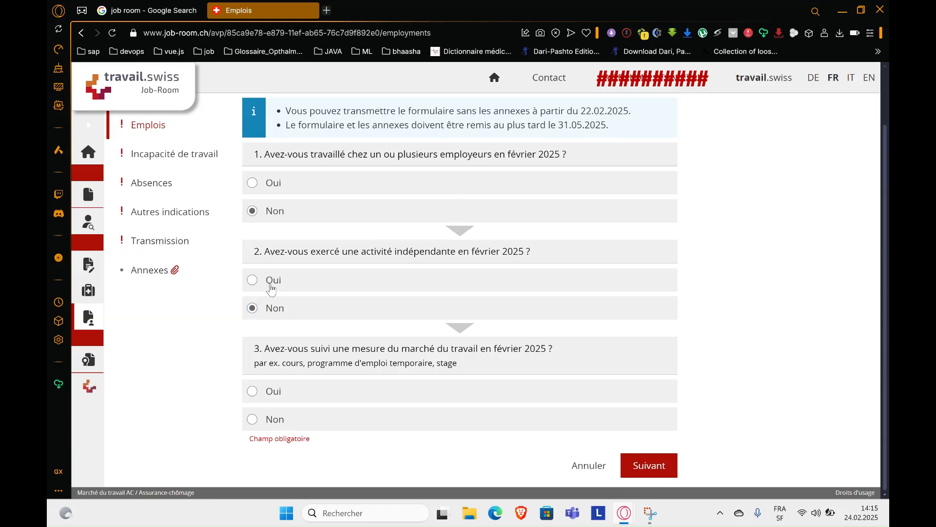
{"action": "left_click", "coordinate": [272, 285]}
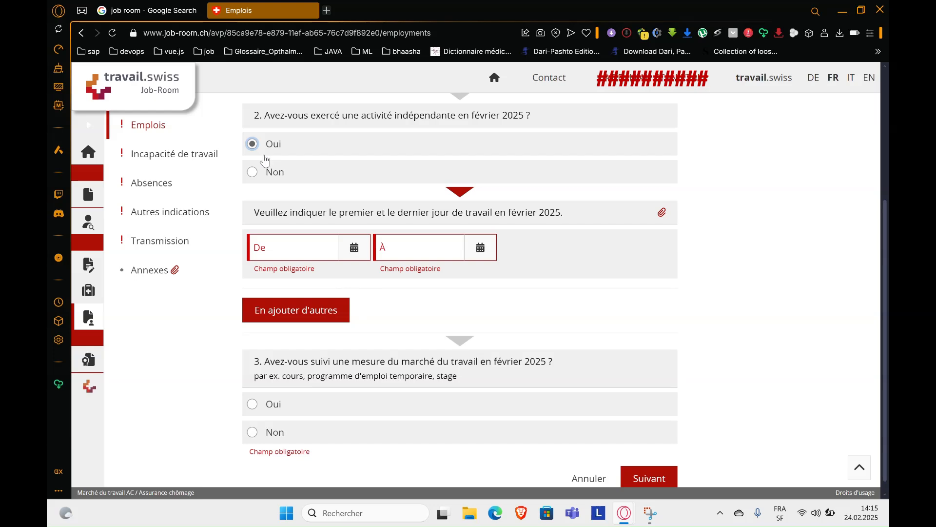
{"action": "left_click", "coordinate": [259, 176]}
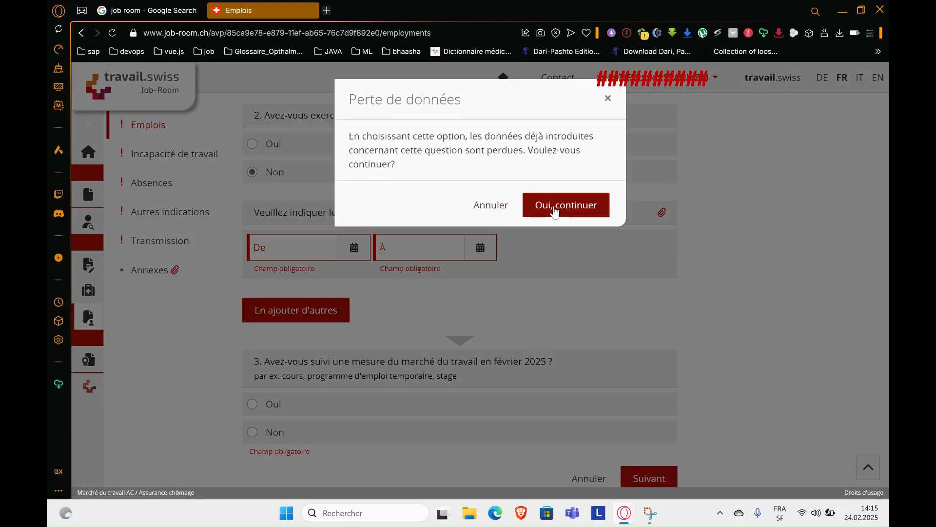
{"action": "left_click", "coordinate": [554, 206]}
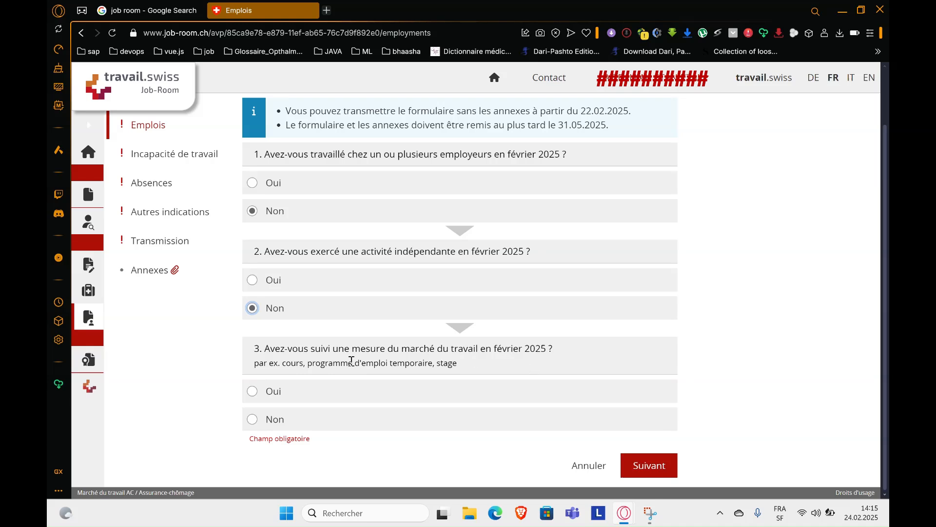
- Answer question 3 about labour market measures such as courses or internships with Non and continue to Incapacité de travail
{"action": "left_click_drag", "start_coordinate": [256, 363], "coordinate": [463, 370]}
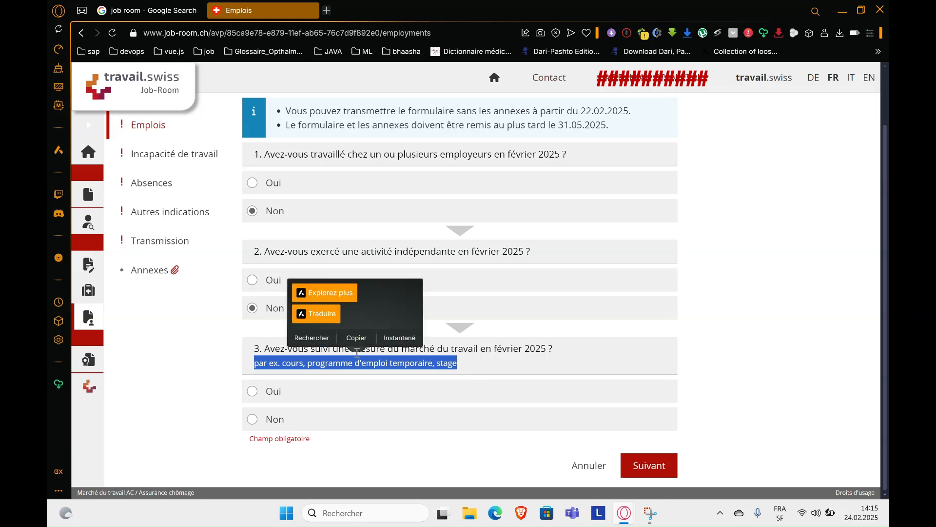
{"action": "left_click", "coordinate": [286, 349]}
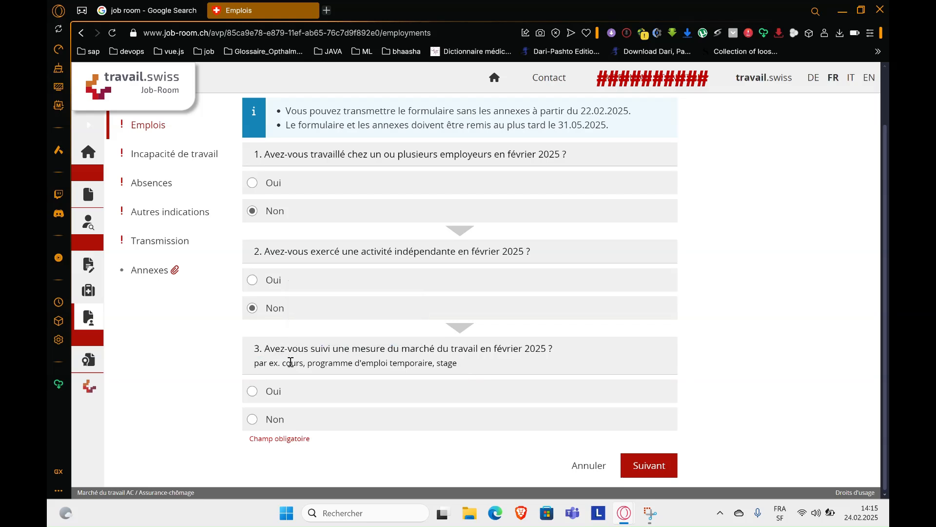
{"action": "left_click_drag", "start_coordinate": [311, 364], "coordinate": [393, 361]}
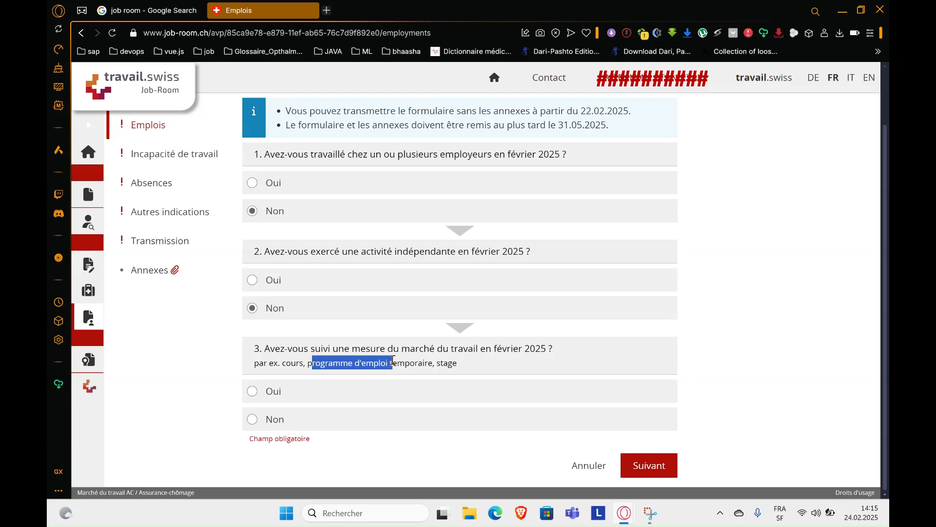
{"action": "left_click", "coordinate": [403, 363]}
{"action": "double_click", "coordinate": [403, 363]}
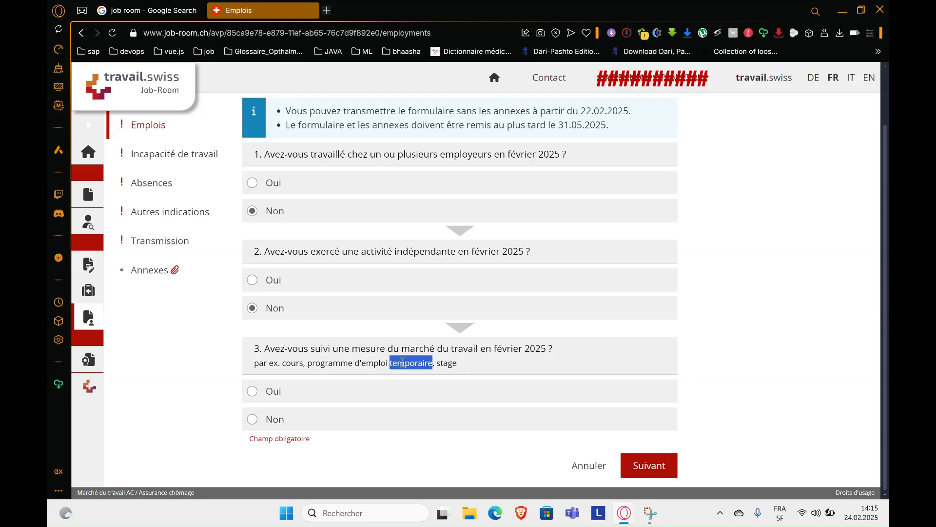
{"action": "left_click", "coordinate": [446, 364]}
{"action": "double_click", "coordinate": [446, 364]}
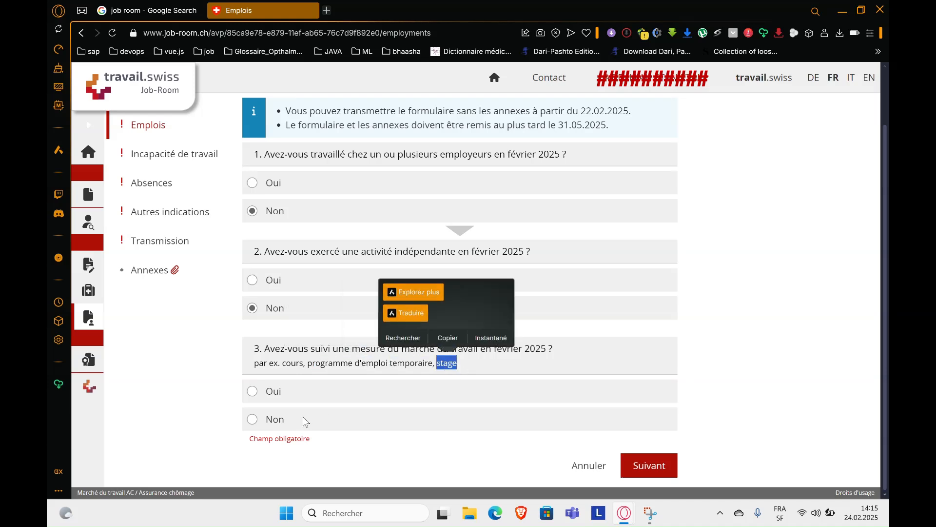
{"action": "left_click", "coordinate": [280, 424]}
{"action": "left_click", "coordinate": [280, 427]}
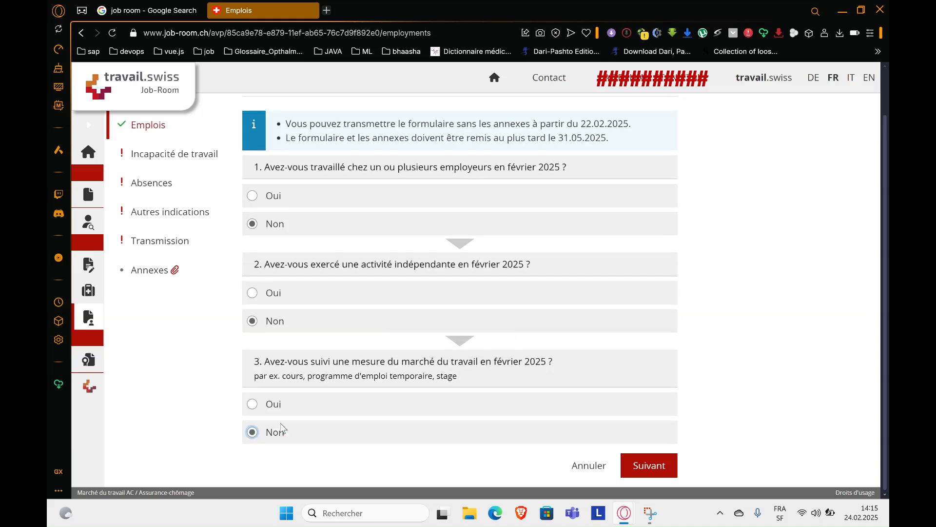
{"action": "left_click", "coordinate": [646, 468]}
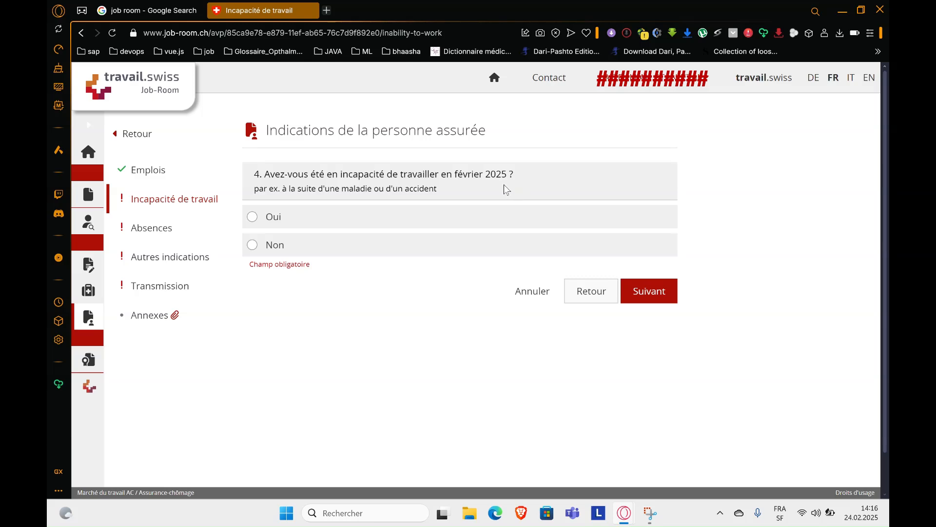
- Preview the fields for Oui under question 4 about incapacity to work, and answer it with Non, accepting the data loss
{"action": "left_click_drag", "start_coordinate": [453, 174], "coordinate": [513, 177]}
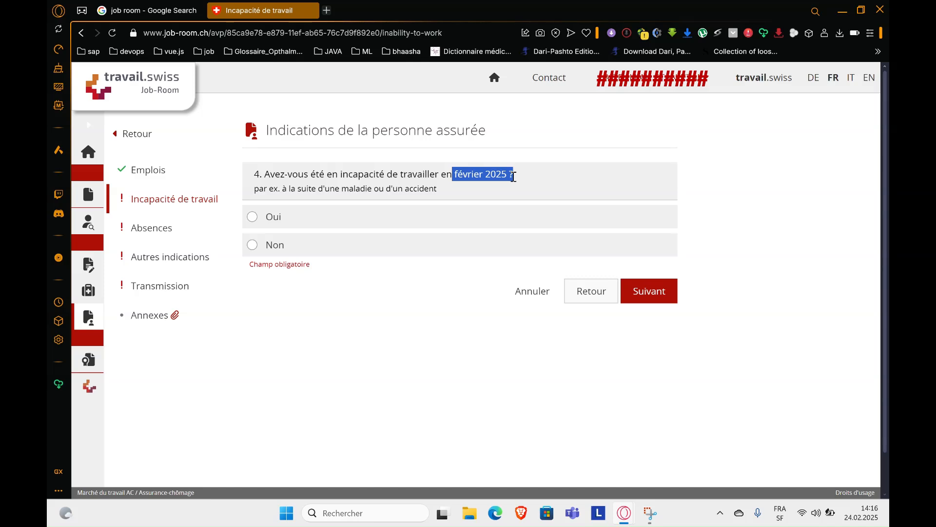
{"action": "left_click", "coordinate": [514, 177]}
{"action": "left_click_drag", "start_coordinate": [513, 176], "coordinate": [260, 169]}
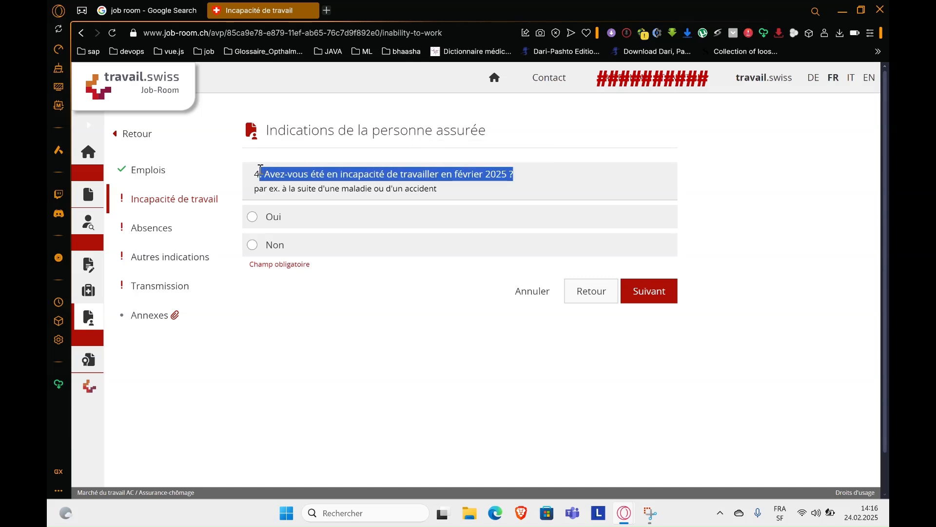
{"action": "left_click_drag", "start_coordinate": [260, 170], "coordinate": [261, 171]}
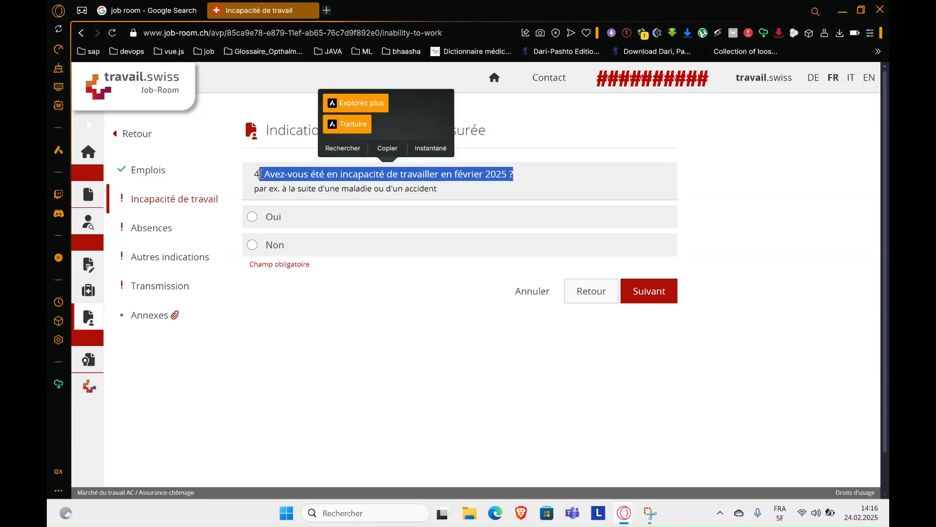
{"action": "left_click", "coordinate": [276, 217]}
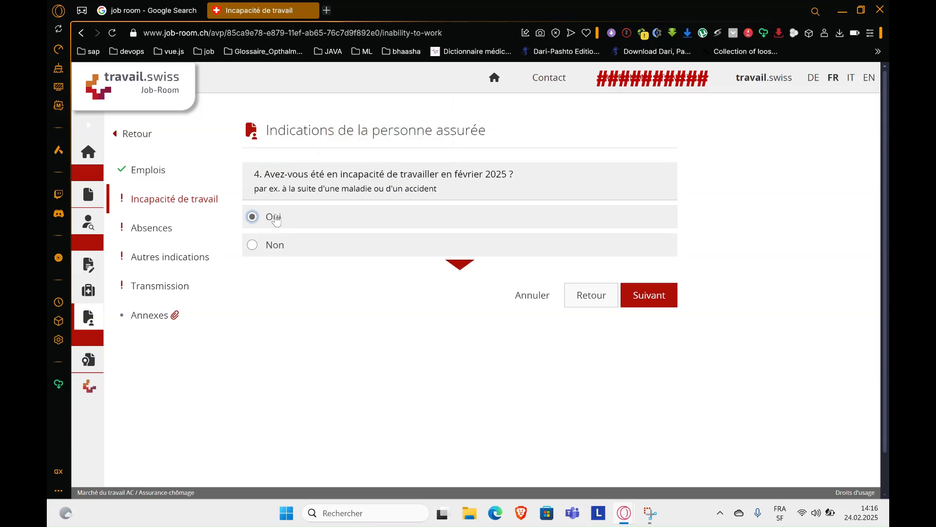
{"action": "scroll", "coordinate": [276, 215], "scroll_direction": "down", "scroll_amount": 2}
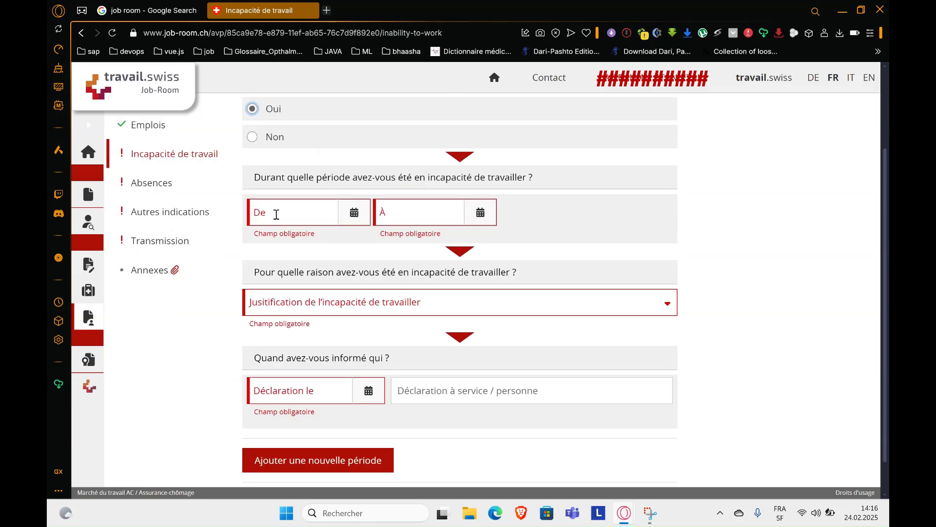
{"action": "left_click", "coordinate": [254, 137]}
{"action": "left_click", "coordinate": [254, 137]}
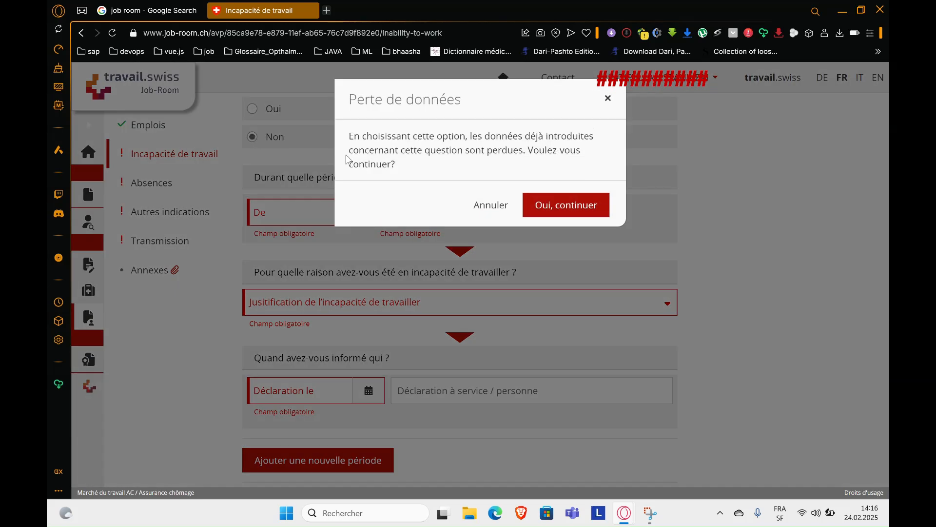
{"action": "left_click", "coordinate": [581, 214]}
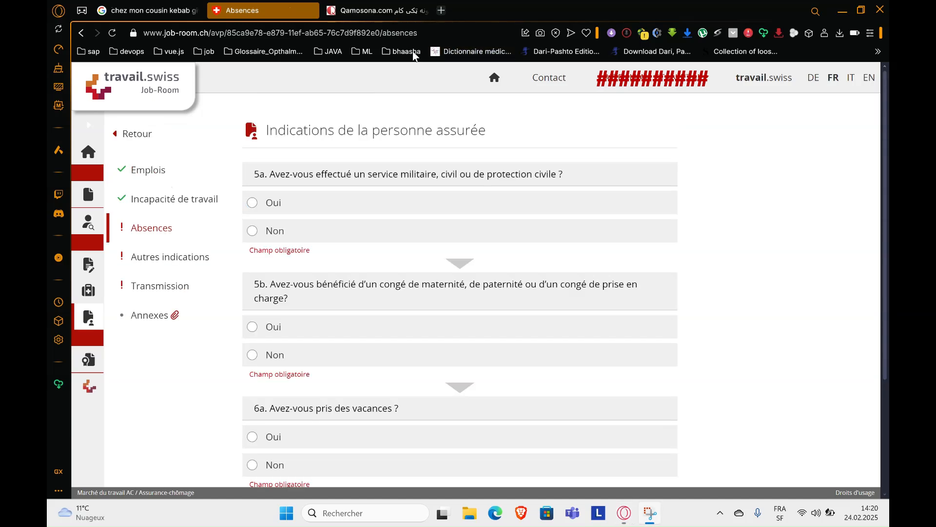
- Answer question 5a about military, civilian or civil protection service with Non in the Absences section
{"action": "scroll", "coordinate": [497, 141], "scroll_direction": "down", "scroll_amount": 1}
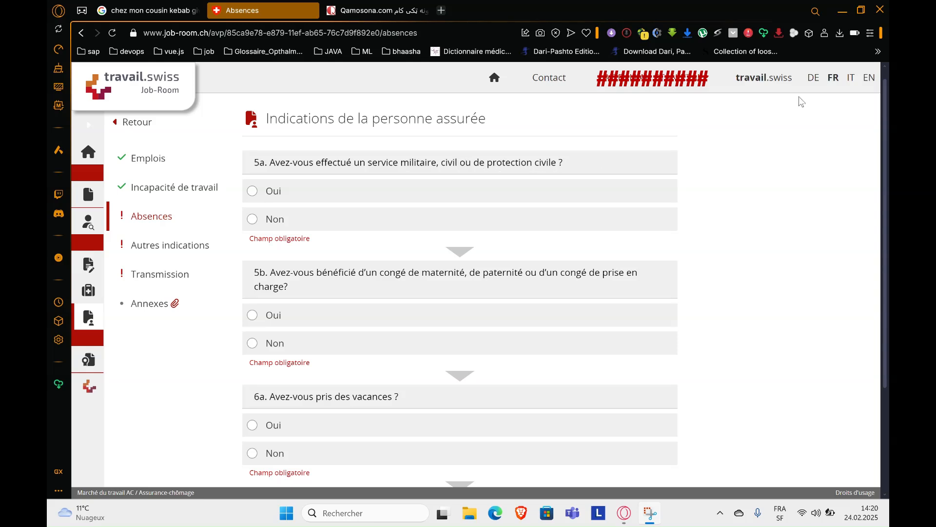
{"action": "scroll", "coordinate": [597, 242], "scroll_direction": "down", "scroll_amount": 1}
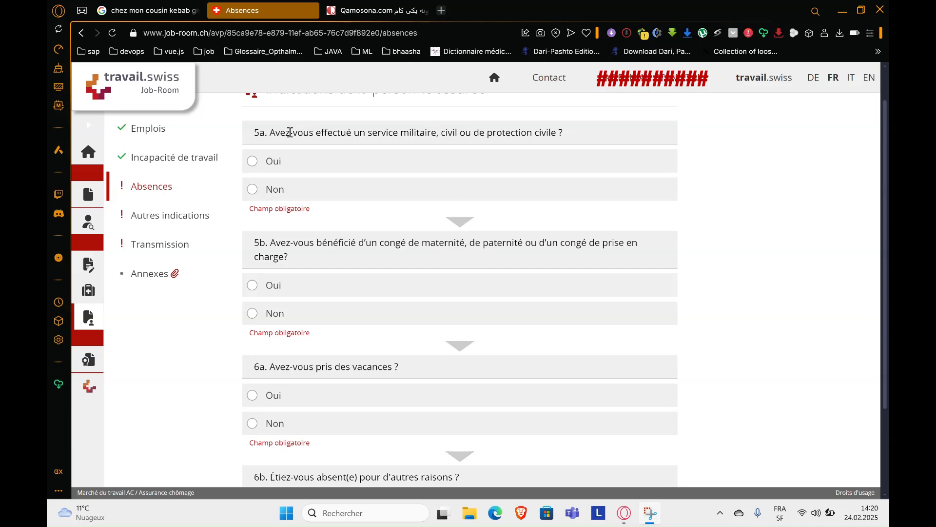
{"action": "mouse_move", "coordinate": [271, 133]}
{"action": "left_mouse_down"}
{"action": "mouse_move", "coordinate": [570, 131]}
{"action": "mouse_move", "coordinate": [257, 134]}
{"action": "left_mouse_up"}
{"action": "left_click", "coordinate": [265, 190]}
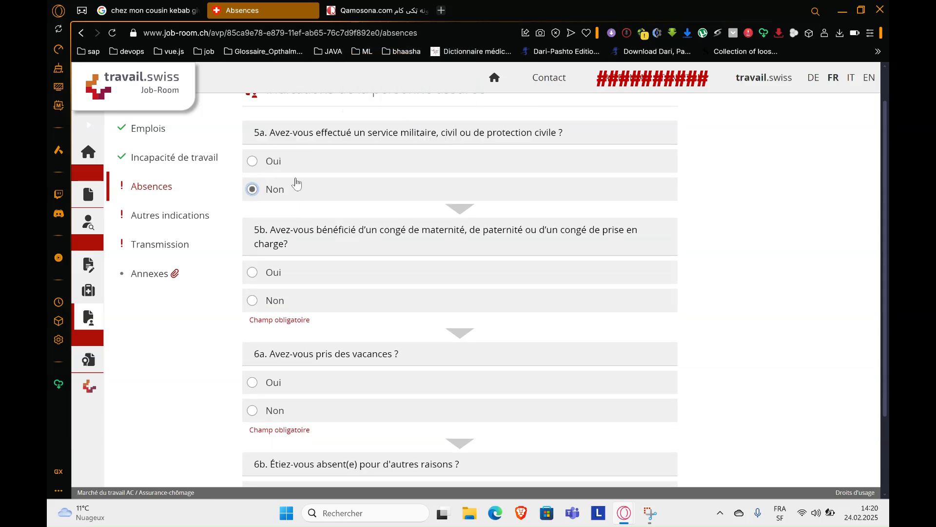
- Read question 5b about maternity, paternity or care leave and answer it with Non
{"action": "scroll", "coordinate": [368, 162], "scroll_direction": "down", "scroll_amount": 1}
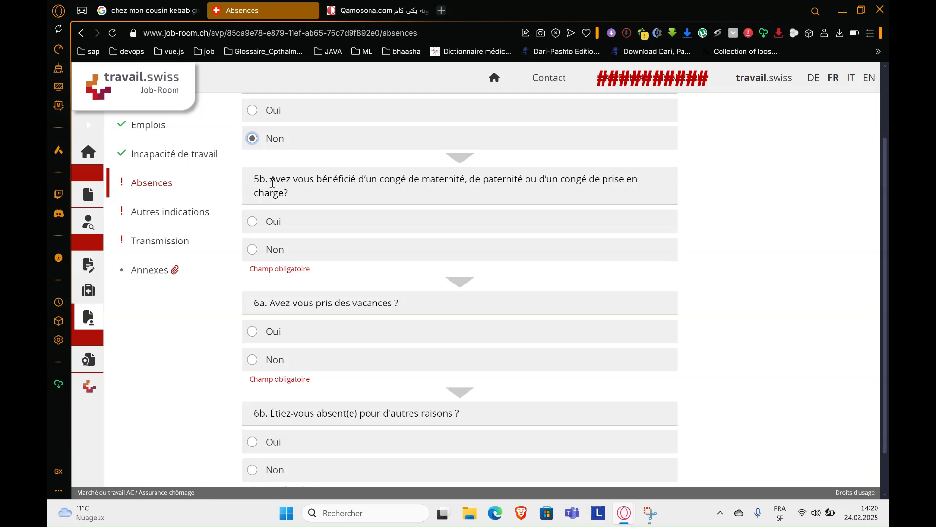
{"action": "left_click_drag", "start_coordinate": [273, 181], "coordinate": [515, 198]}
{"action": "left_click", "coordinate": [416, 211]}
{"action": "left_click_drag", "start_coordinate": [384, 180], "coordinate": [464, 179]}
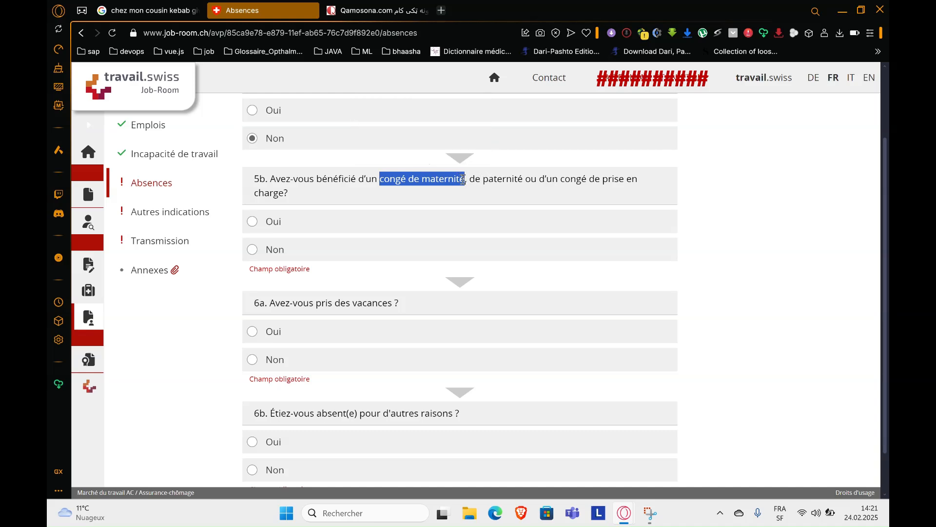
{"action": "left_click_drag", "start_coordinate": [469, 179], "coordinate": [617, 190]}
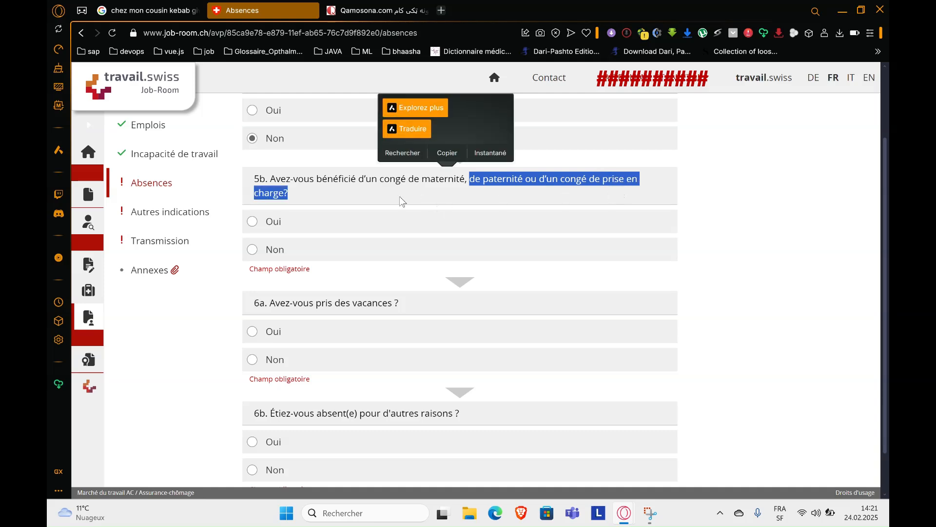
{"action": "scroll", "coordinate": [366, 214], "scroll_direction": "down", "scroll_amount": 1}
{"action": "left_click", "coordinate": [252, 223]}
{"action": "scroll", "coordinate": [437, 229], "scroll_direction": "down", "scroll_amount": 1}
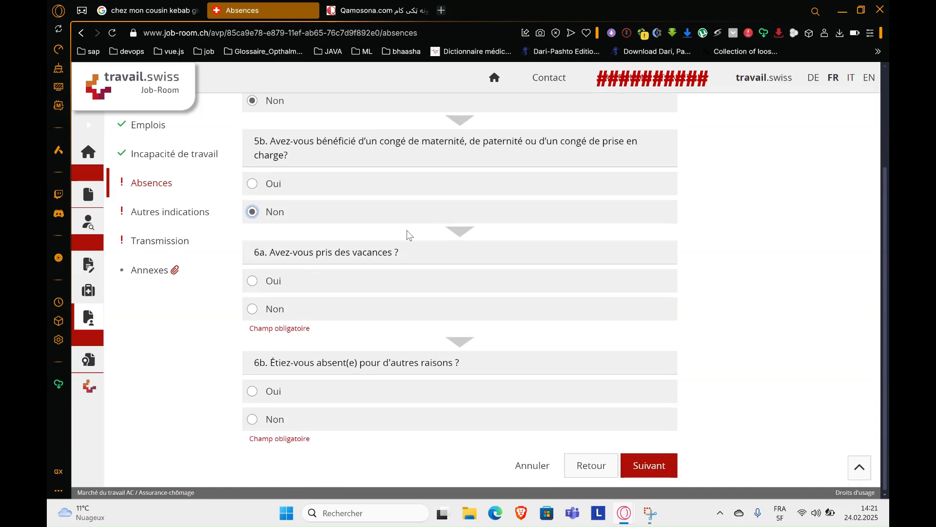
- Answer questions 6a about holidays and 6b about other absences with Non, accepting the data loss for 6a, and continue to Autres indications
{"action": "left_click", "coordinate": [272, 289]}
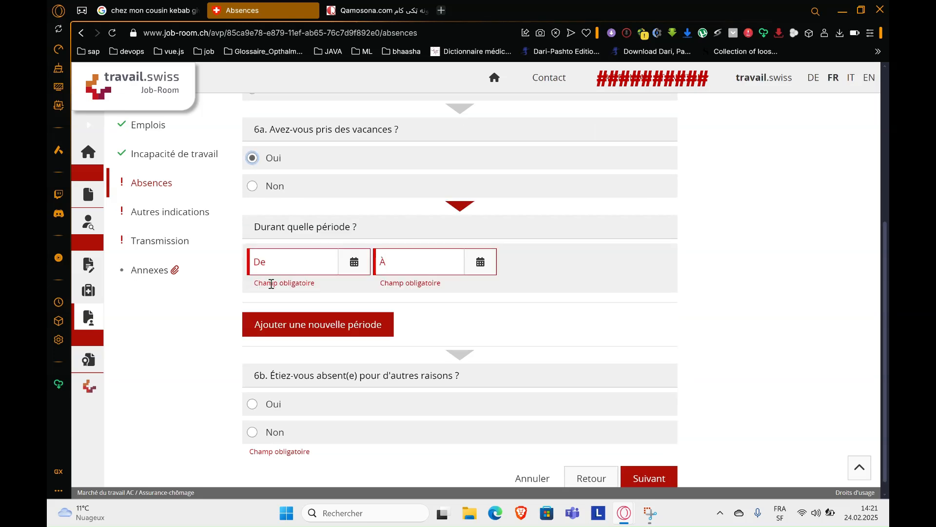
{"action": "left_click", "coordinate": [267, 189]}
{"action": "left_click", "coordinate": [579, 211]}
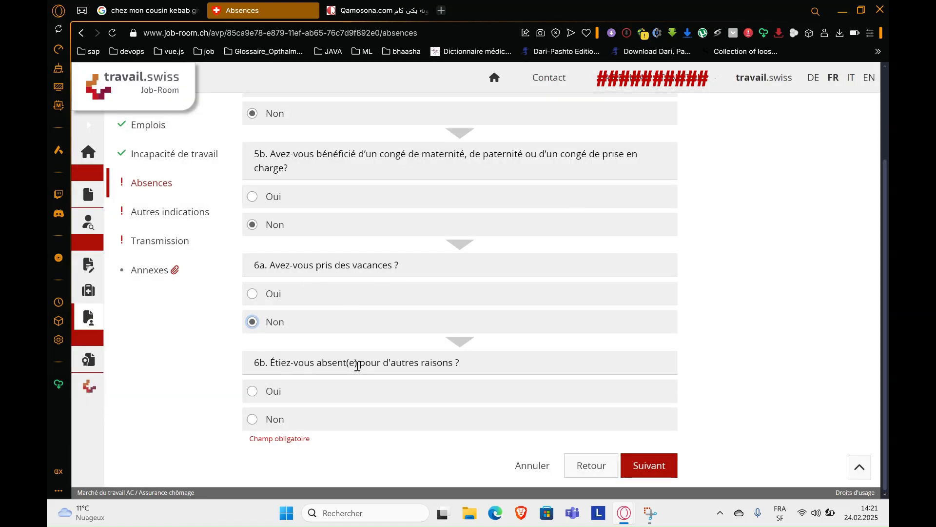
{"action": "left_click", "coordinate": [266, 426]}
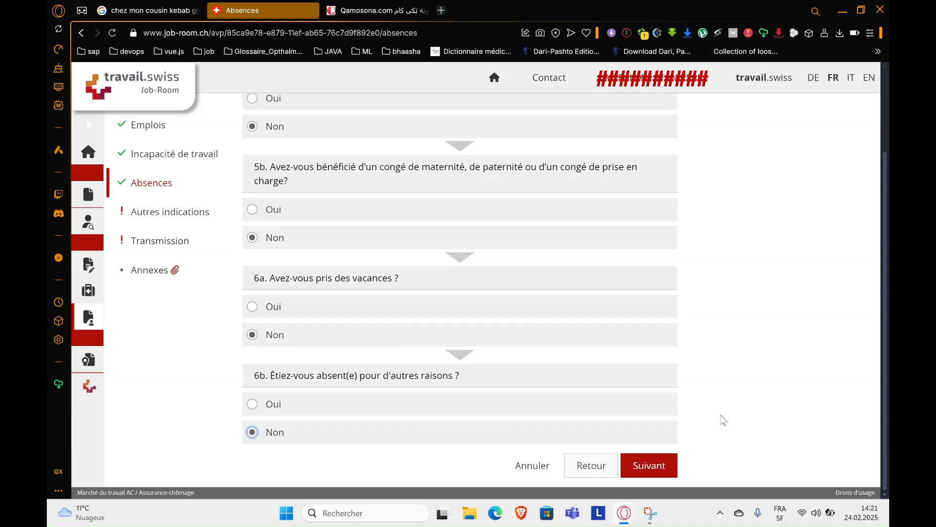
{"action": "left_click", "coordinate": [655, 466]}
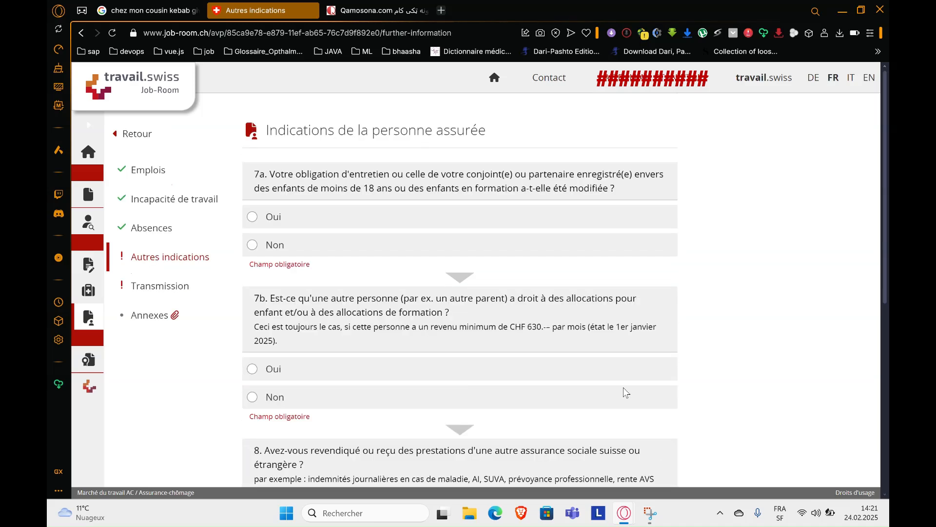
- Read question 7a about a changed maintenance obligation towards children and answer it with Non
{"action": "scroll", "coordinate": [598, 216], "scroll_direction": "down", "scroll_amount": 1}
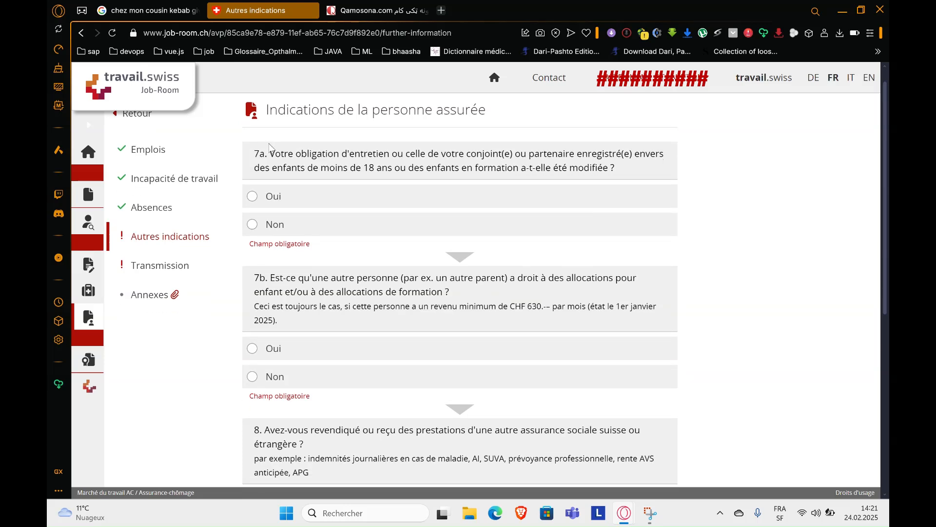
{"action": "left_click_drag", "start_coordinate": [269, 154], "coordinate": [545, 159]}
{"action": "left_click_drag", "start_coordinate": [389, 170], "coordinate": [672, 175]}
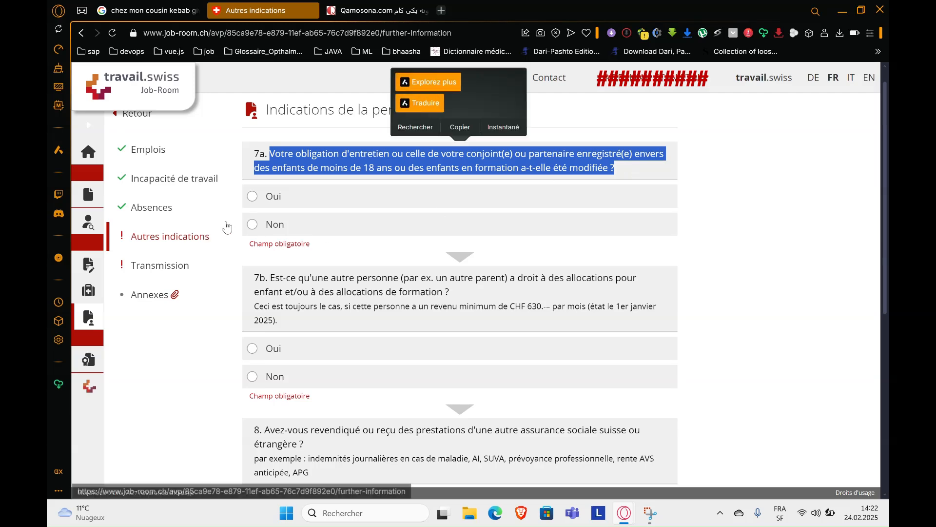
{"action": "left_click", "coordinate": [264, 229]}
- Read question 7b about another person's entitlement to child or education allowances and answer it with Non
{"action": "scroll", "coordinate": [264, 229], "scroll_direction": "down", "scroll_amount": 2}
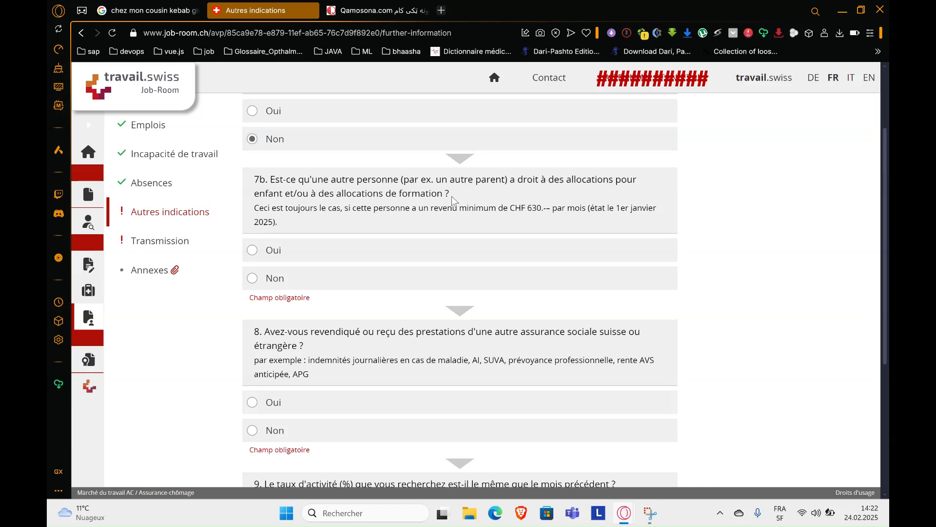
{"action": "left_click_drag", "start_coordinate": [452, 196], "coordinate": [271, 179]}
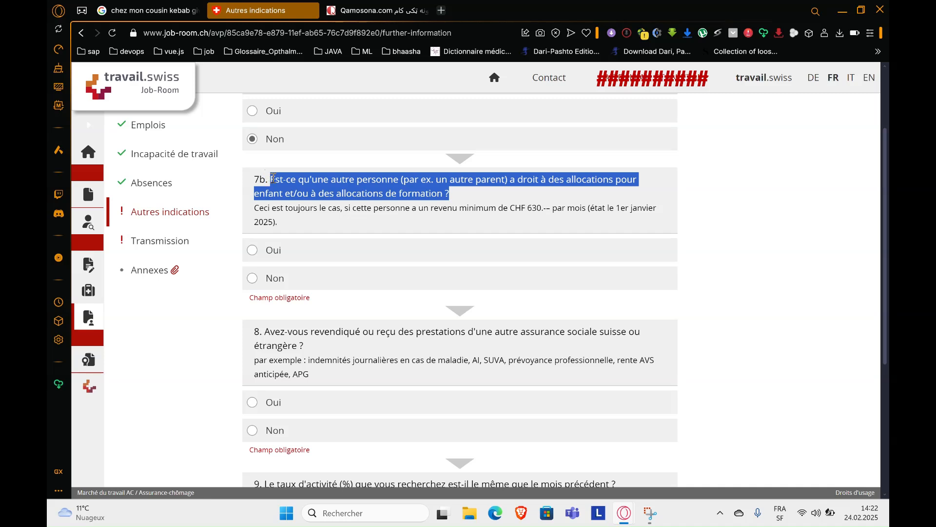
{"action": "left_click_drag", "start_coordinate": [273, 179], "coordinate": [253, 182]}
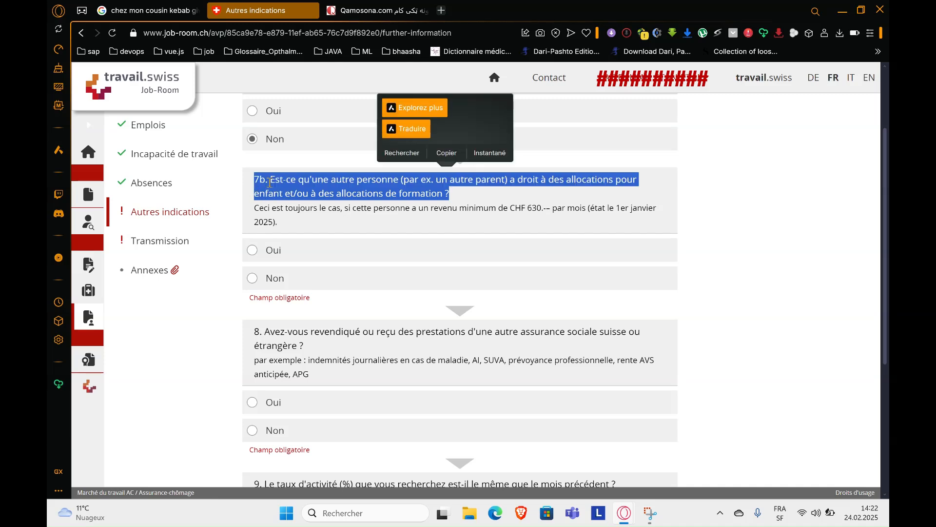
{"action": "left_click", "coordinate": [269, 182]}
{"action": "scroll", "coordinate": [279, 229], "scroll_direction": "down", "scroll_amount": 1}
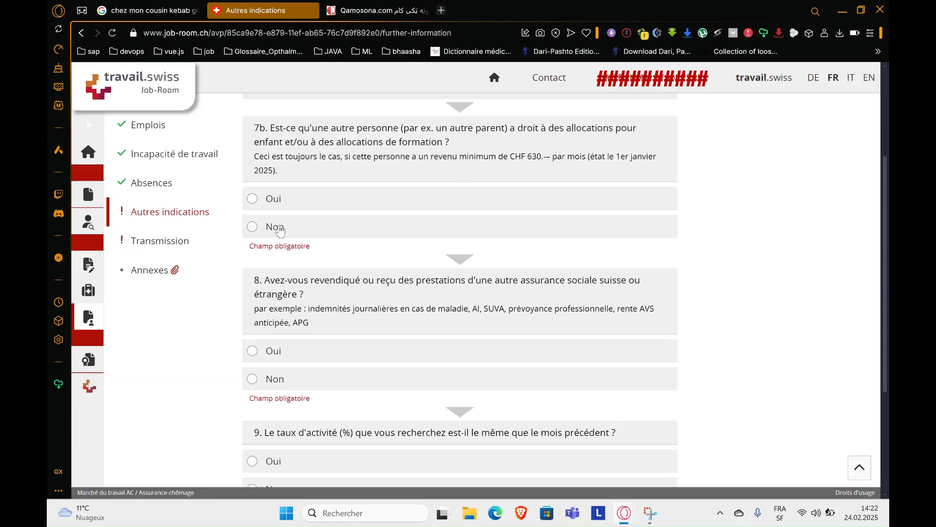
{"action": "left_click", "coordinate": [279, 230]}
- Review question 8 about benefits from other social insurance, including its examples such as AI, SUVA and APG, and answer it with Non
{"action": "scroll", "coordinate": [279, 229], "scroll_direction": "down", "scroll_amount": 1}
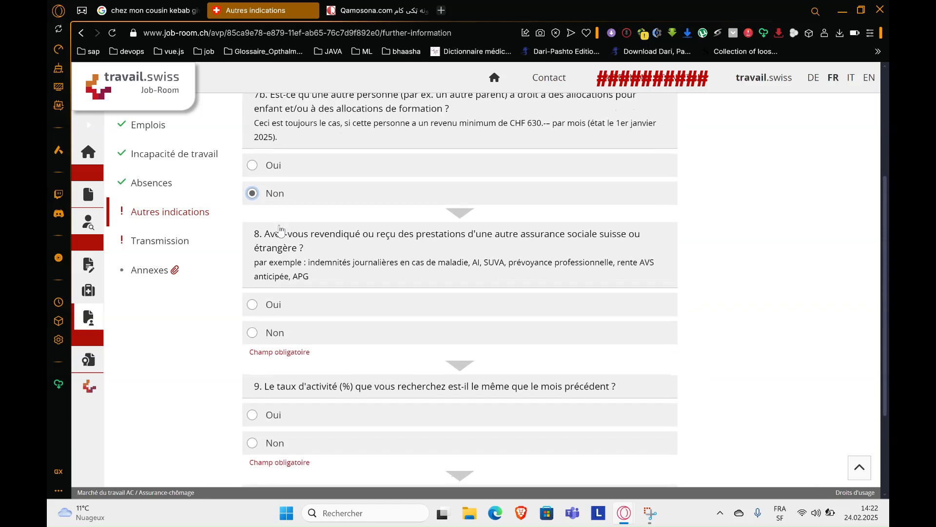
{"action": "scroll", "coordinate": [279, 229], "scroll_direction": "down", "scroll_amount": 1}
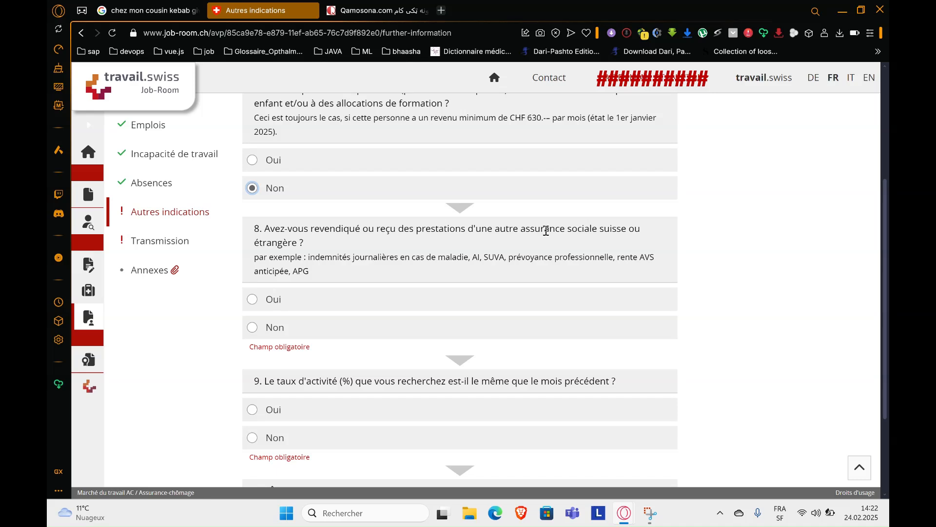
{"action": "left_click_drag", "start_coordinate": [311, 242], "coordinate": [267, 229]}
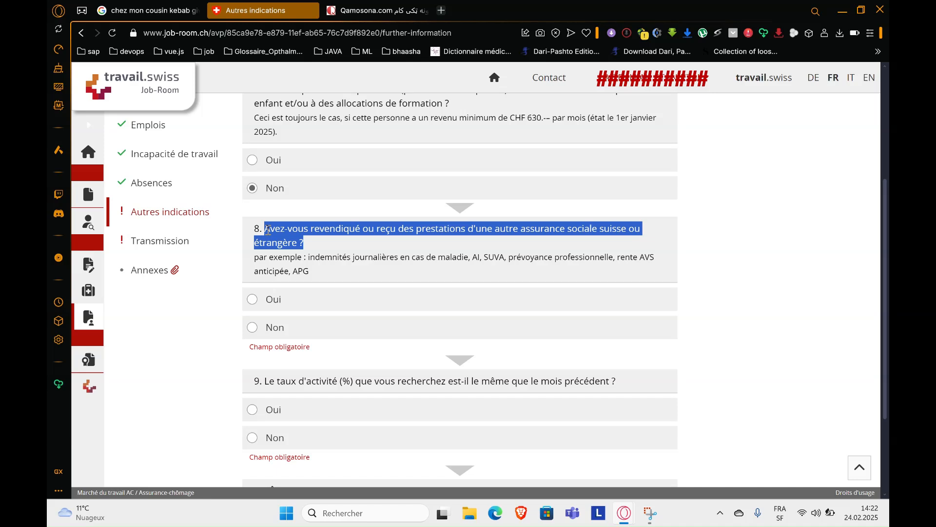
{"action": "left_click", "coordinate": [582, 245]}
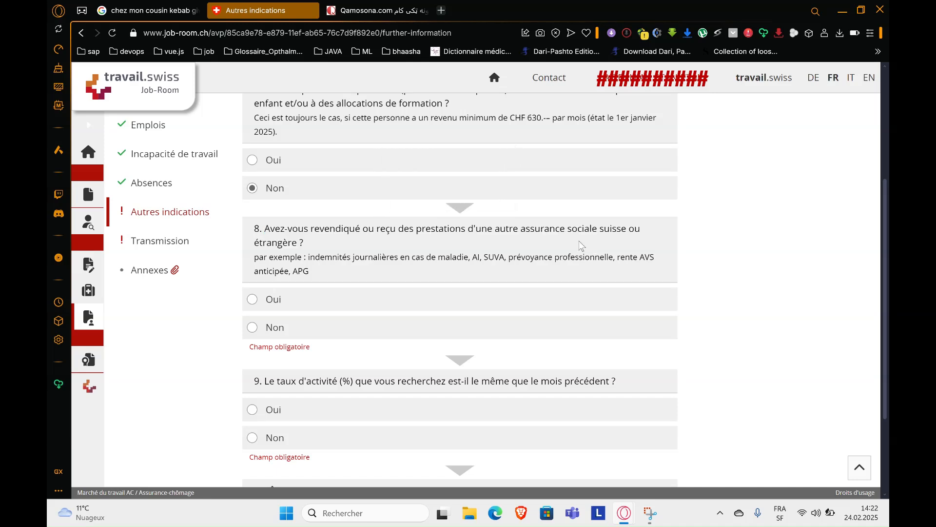
{"action": "left_click_drag", "start_coordinate": [520, 229], "coordinate": [641, 232]}
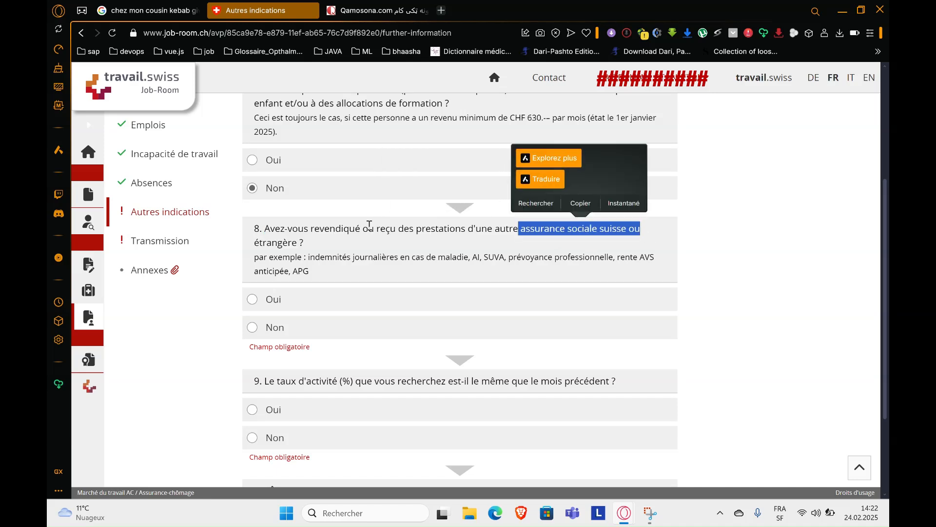
{"action": "left_click_drag", "start_coordinate": [309, 243], "coordinate": [481, 241]}
{"action": "scroll", "coordinate": [373, 291], "scroll_direction": "down", "scroll_amount": 1}
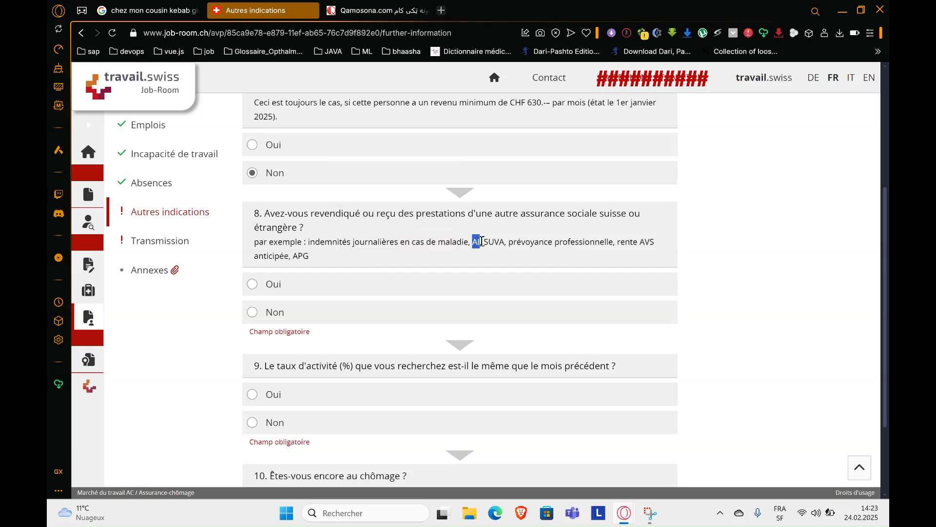
{"action": "left_click_drag", "start_coordinate": [483, 241], "coordinate": [504, 244]}
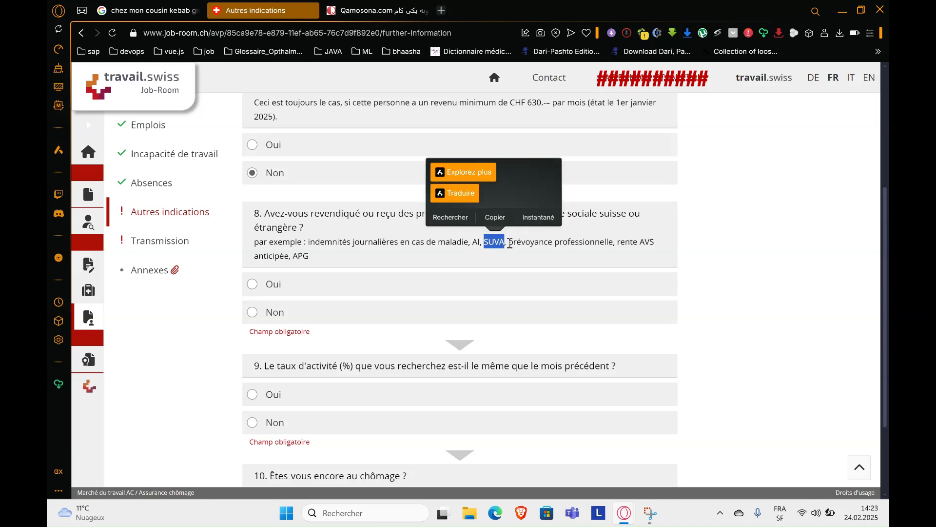
{"action": "left_click_drag", "start_coordinate": [509, 243], "coordinate": [614, 242]}
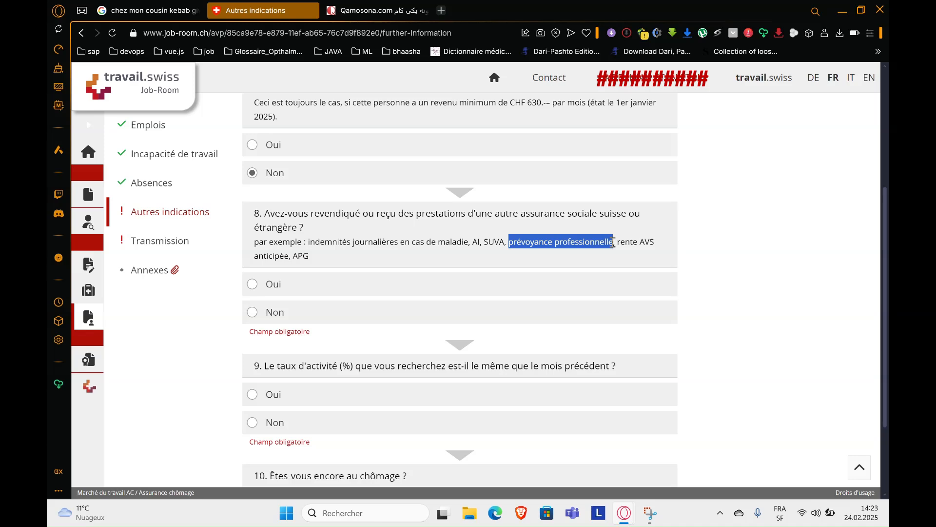
{"action": "left_click_drag", "start_coordinate": [613, 242], "coordinate": [614, 242]}
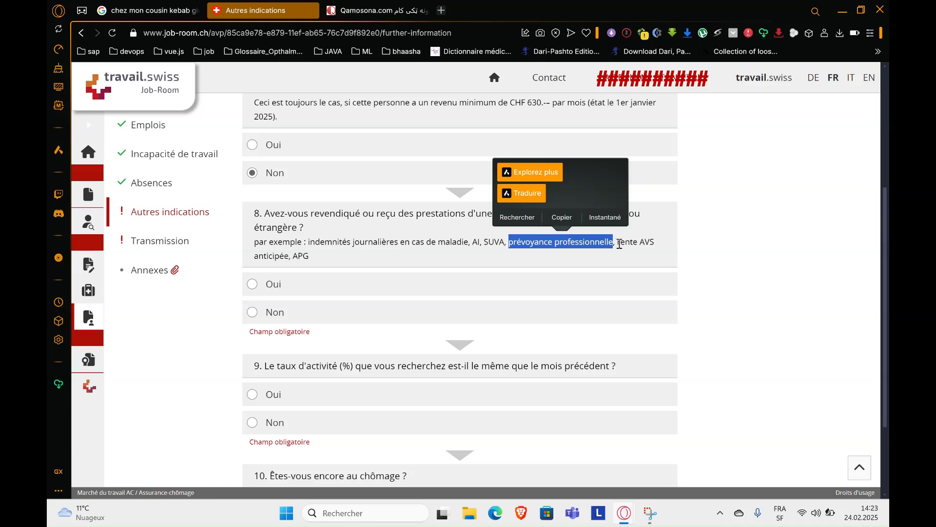
{"action": "left_click_drag", "start_coordinate": [617, 242], "coordinate": [655, 239]}
{"action": "mouse_move", "coordinate": [289, 256]}
{"action": "left_mouse_down"}
{"action": "mouse_move", "coordinate": [264, 256]}
{"action": "mouse_move", "coordinate": [314, 257]}
{"action": "mouse_move", "coordinate": [296, 257]}
{"action": "left_mouse_up"}
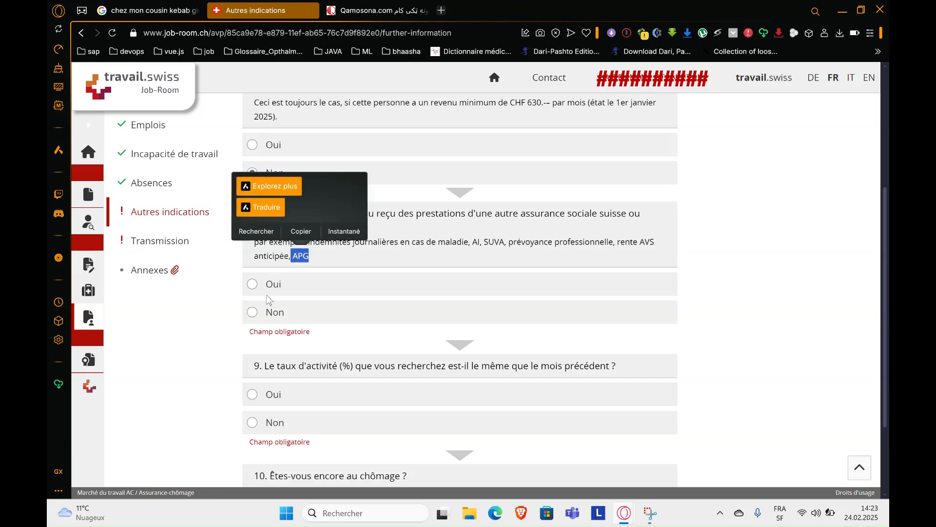
{"action": "left_click", "coordinate": [269, 313]}
- Answer question 9 about seeking the same activity rate with Oui, after previewing the fields for Non and accepting the data loss
{"action": "scroll", "coordinate": [270, 317], "scroll_direction": "down", "scroll_amount": 3}
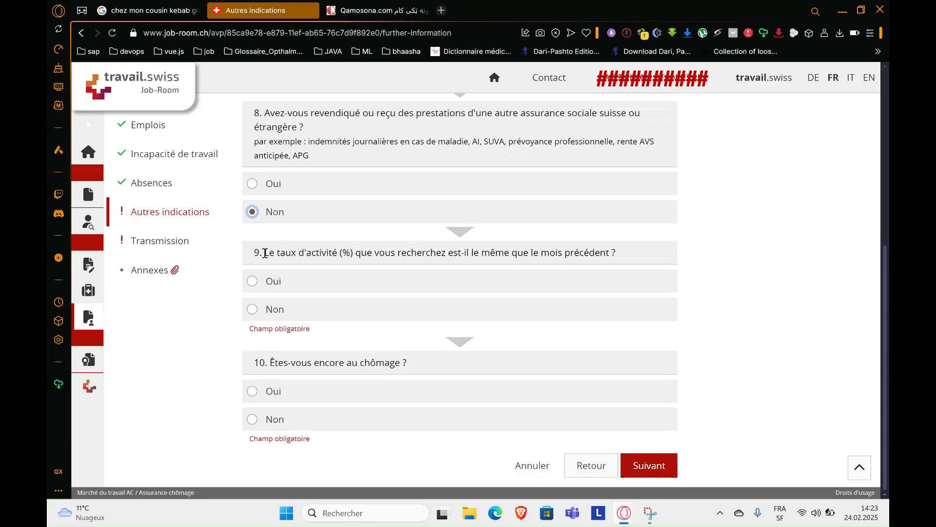
{"action": "left_click_drag", "start_coordinate": [263, 252], "coordinate": [629, 252]}
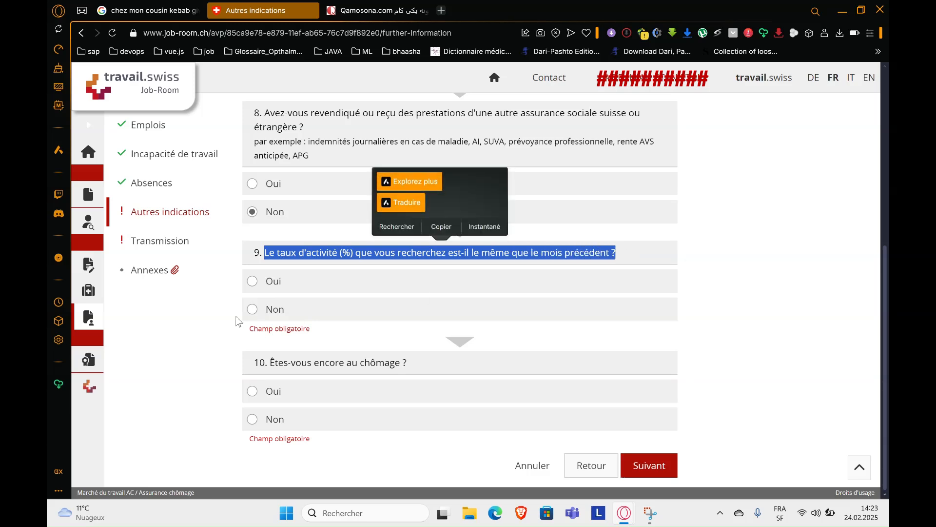
{"action": "left_click", "coordinate": [270, 281]}
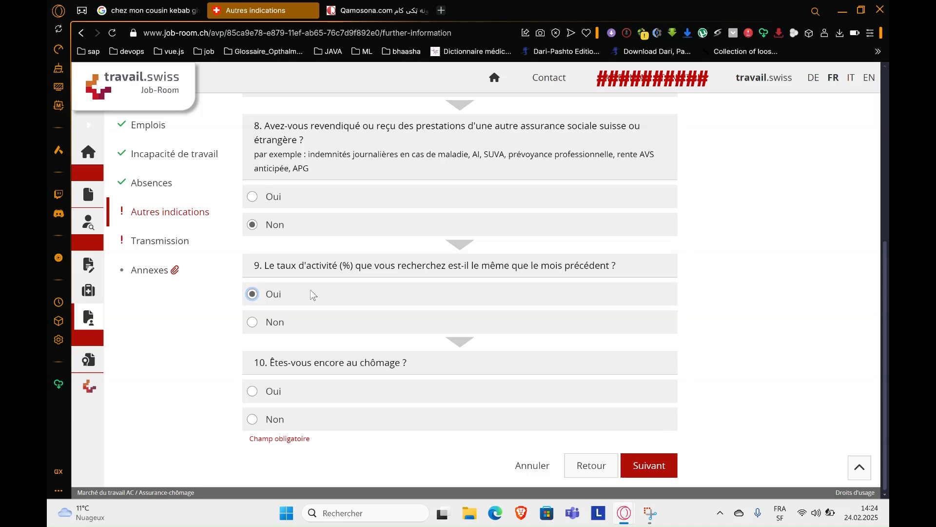
{"action": "left_click", "coordinate": [265, 326]}
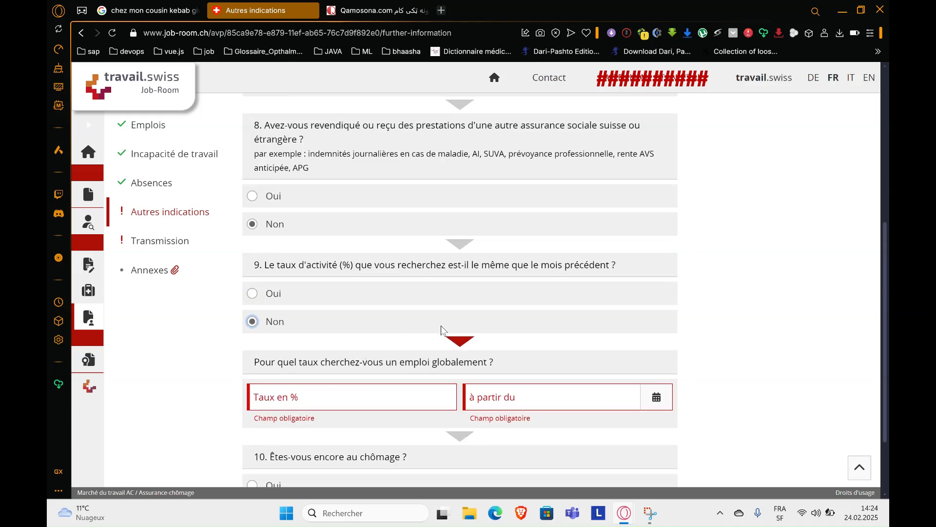
{"action": "scroll", "coordinate": [341, 312], "scroll_direction": "down", "scroll_amount": 1}
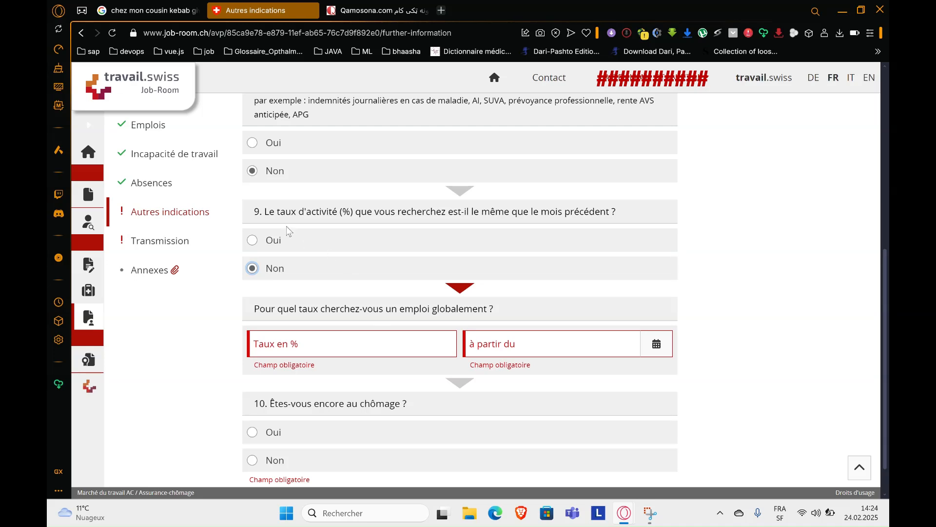
{"action": "left_click", "coordinate": [263, 241]}
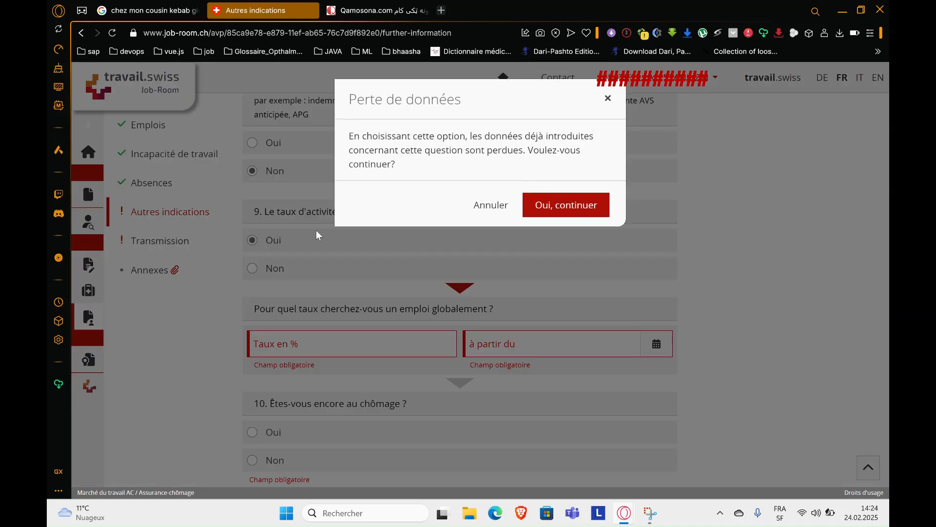
{"action": "left_click", "coordinate": [585, 215]}
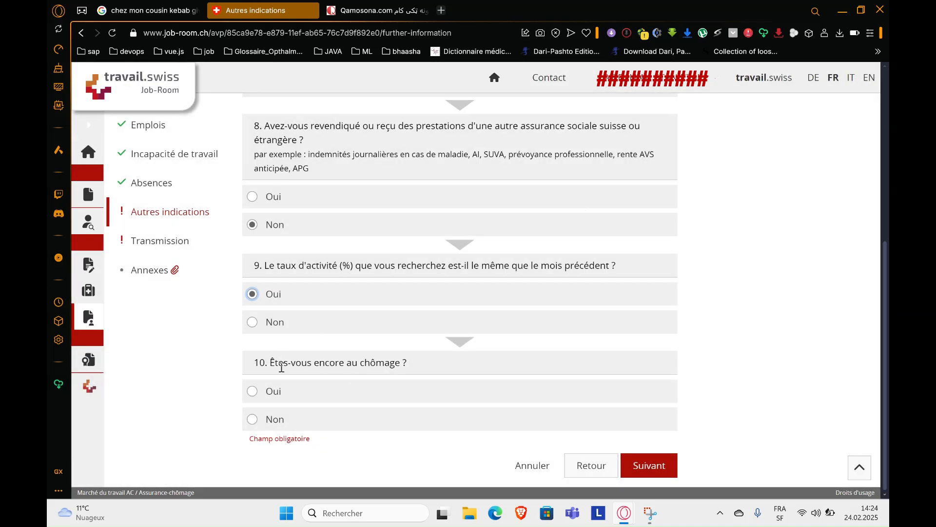
- Answer question 10 about still being unemployed with Oui and continue to the Transmission section
{"action": "left_click", "coordinate": [257, 396]}
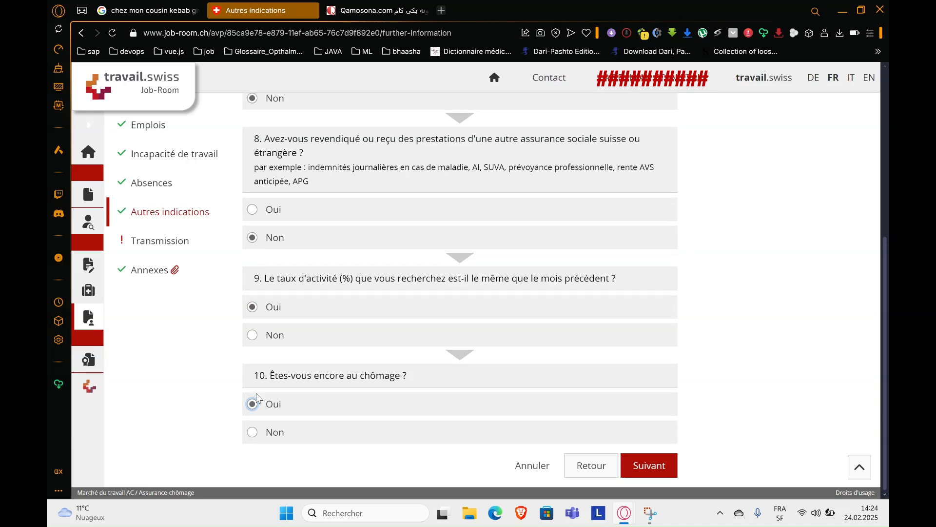
{"action": "left_click", "coordinate": [659, 464]}
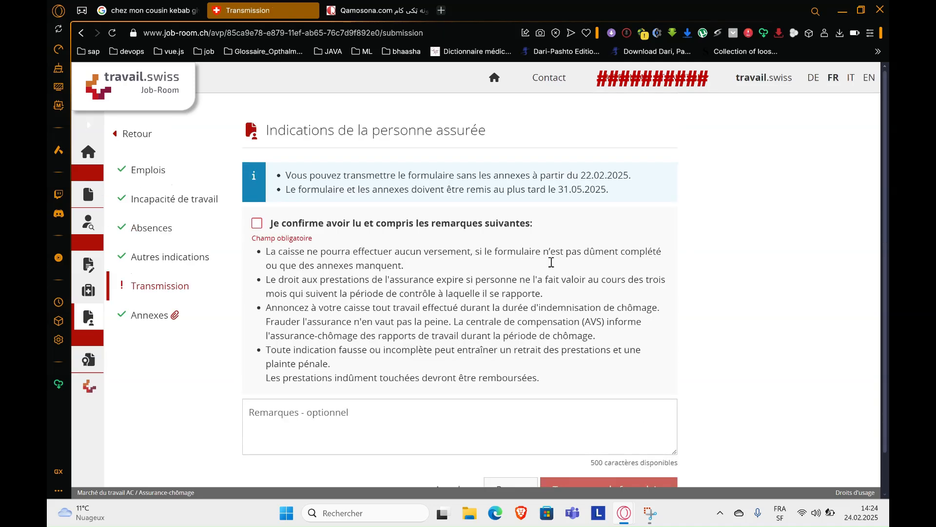
- Confirm having read and understood the remarks listed in the Transmission section
{"action": "left_click", "coordinate": [257, 223]}
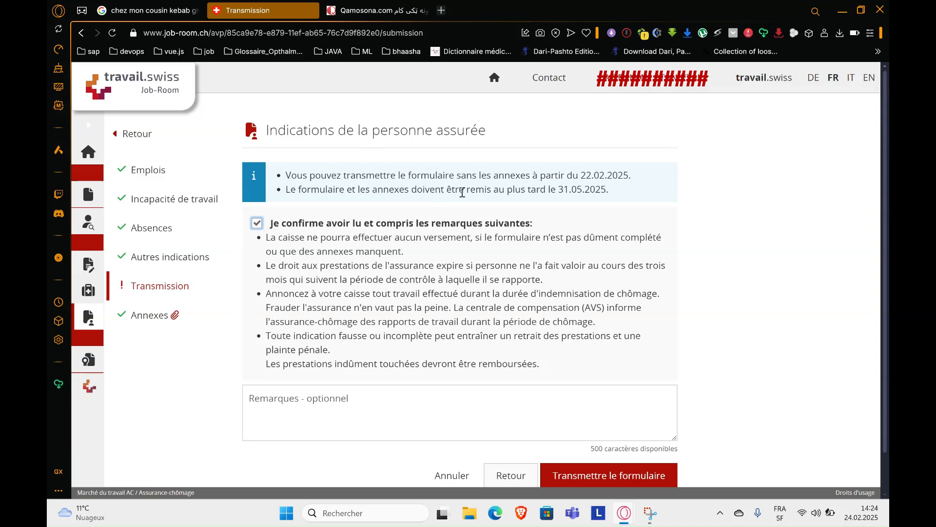
{"action": "scroll", "coordinate": [462, 192], "scroll_direction": "down", "scroll_amount": 1}
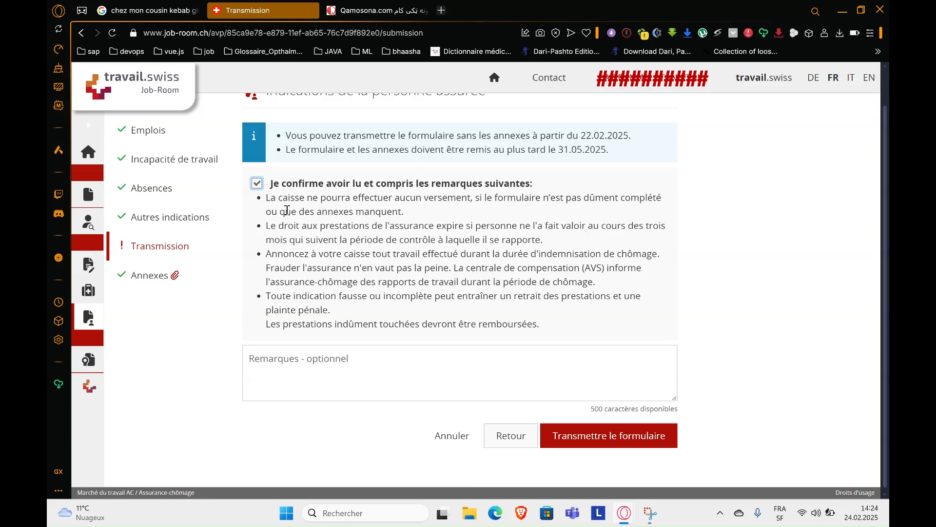
- Review the Transmission remarks on incomplete forms, the three-month claim period, reporting work to the caisse, false information and repayment of undue benefits
{"action": "scroll", "coordinate": [419, 202], "scroll_direction": "down", "scroll_amount": 1}
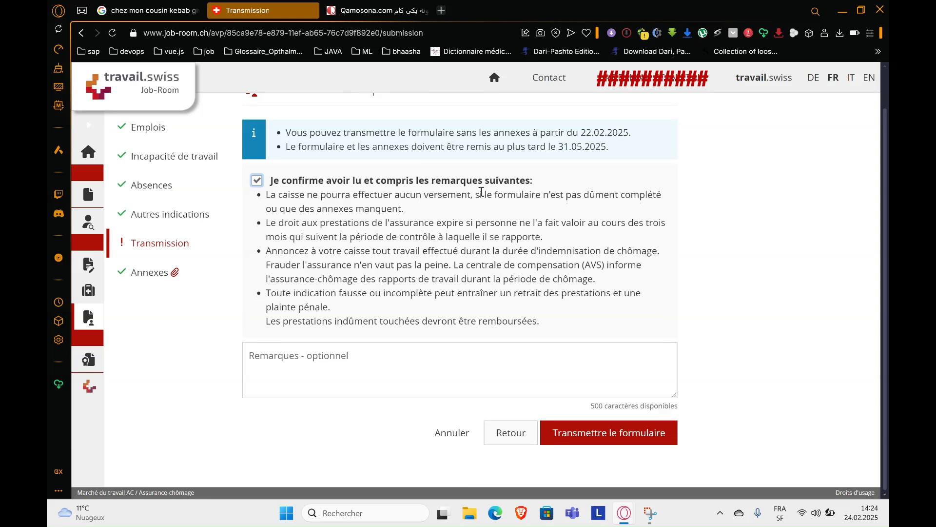
{"action": "left_click_drag", "start_coordinate": [476, 194], "coordinate": [487, 209]}
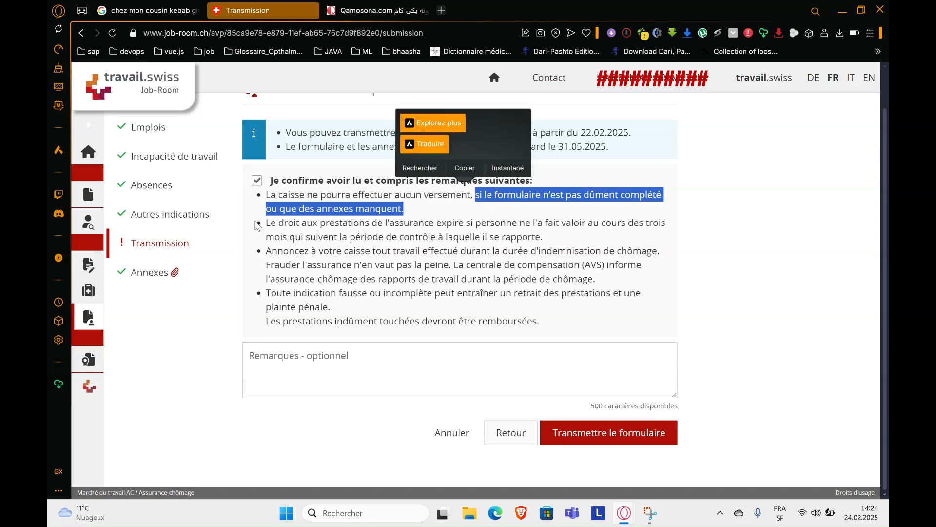
{"action": "left_click_drag", "start_coordinate": [270, 226], "coordinate": [580, 236]}
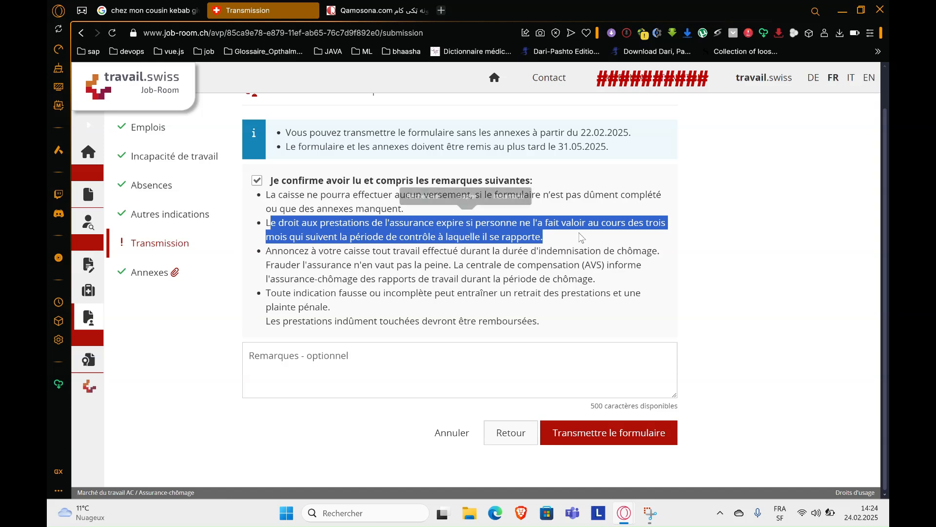
{"action": "left_click", "coordinate": [545, 236]}
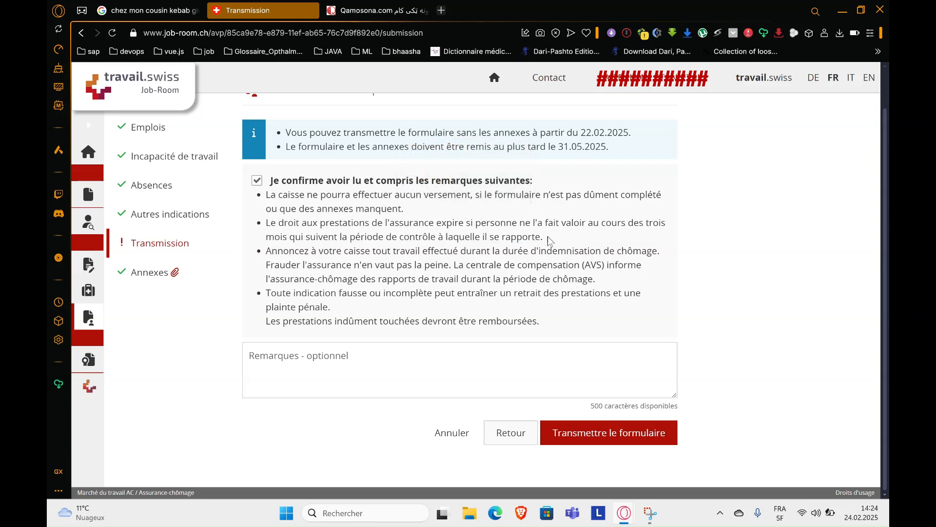
{"action": "triple_click", "coordinate": [525, 234]}
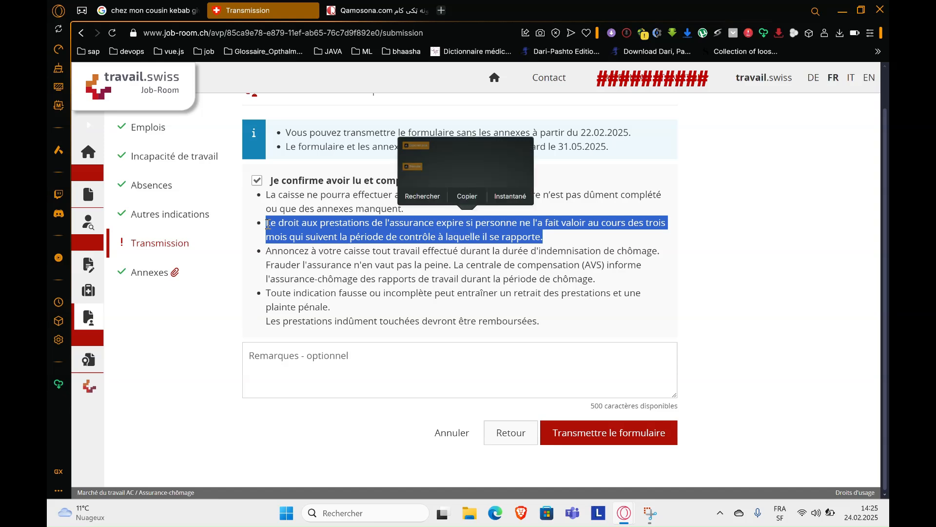
{"action": "left_click_drag", "start_coordinate": [267, 252], "coordinate": [596, 279]}
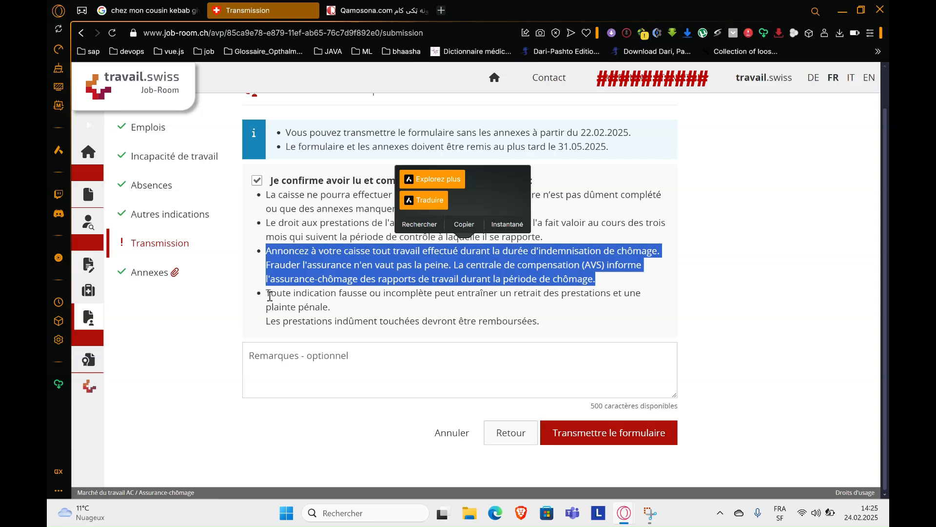
{"action": "left_click_drag", "start_coordinate": [270, 296], "coordinate": [506, 303]}
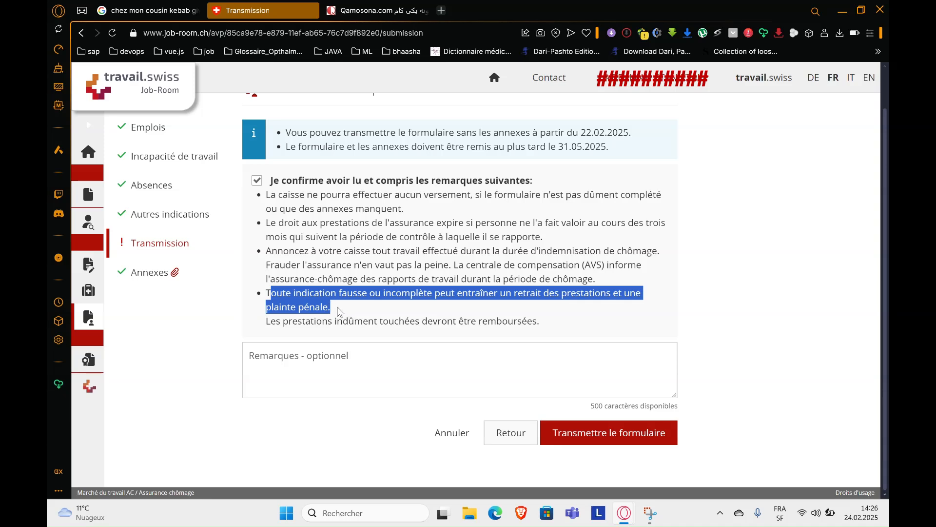
{"action": "left_click_drag", "start_coordinate": [339, 310], "coordinate": [500, 310]}
{"action": "left_click", "coordinate": [386, 298]}
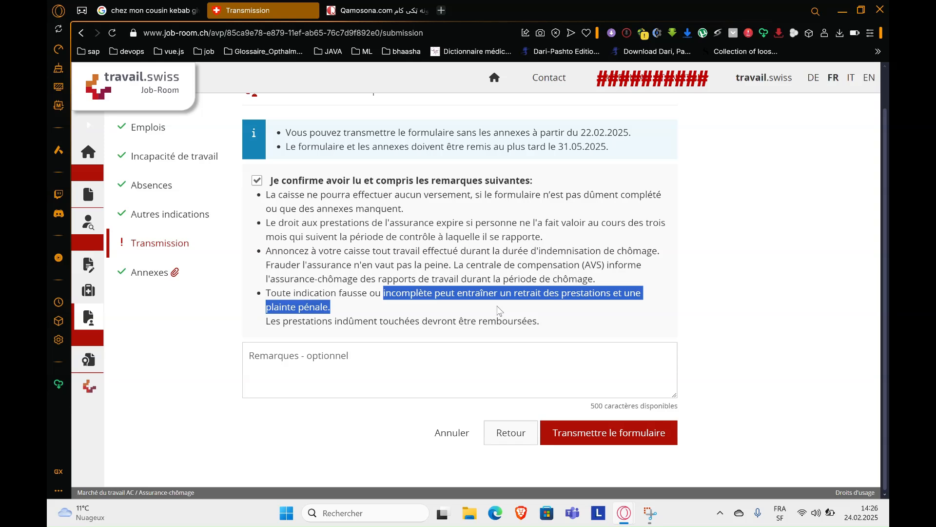
{"action": "left_click_drag", "start_coordinate": [499, 310], "coordinate": [500, 311]}
{"action": "left_click_drag", "start_coordinate": [266, 322], "coordinate": [585, 325]}
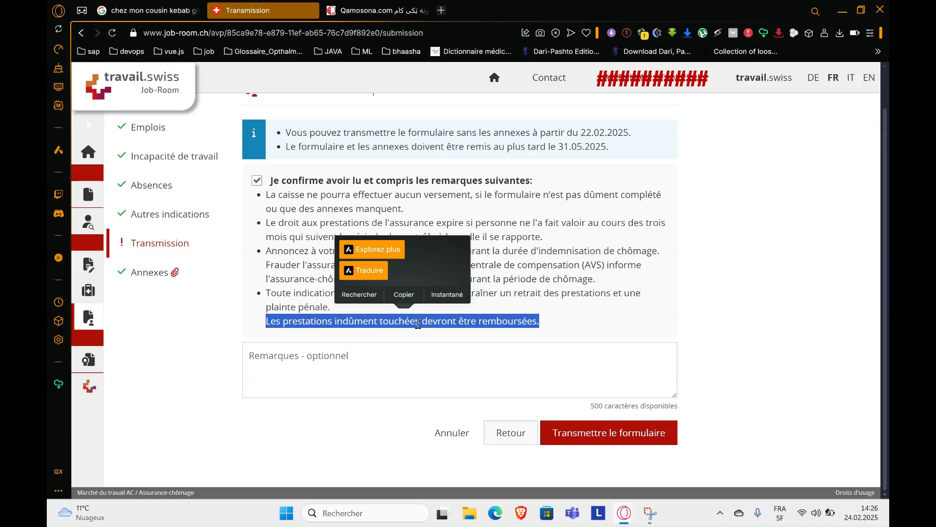
- Transmit the February 2025 form with the optional remarks left empty and return to the overview
{"action": "left_click", "coordinate": [402, 358]}
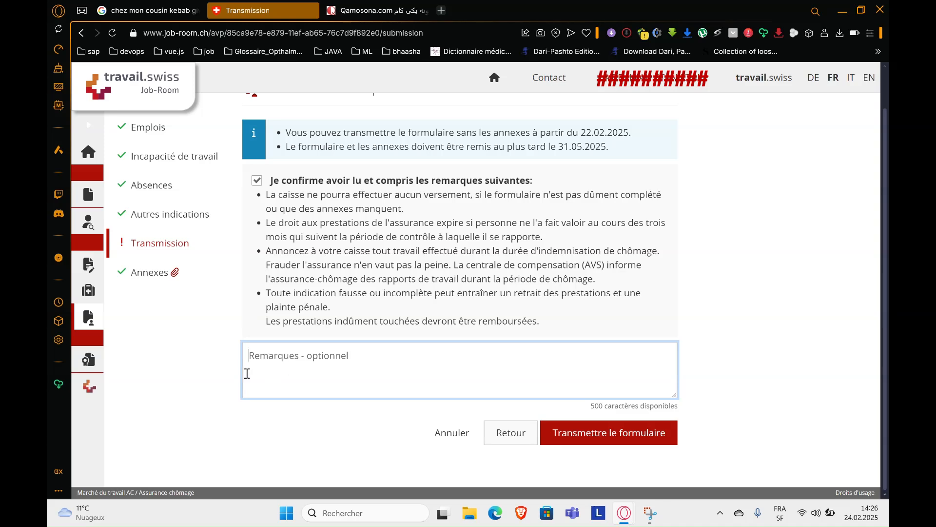
{"action": "left_click", "coordinate": [626, 443]}
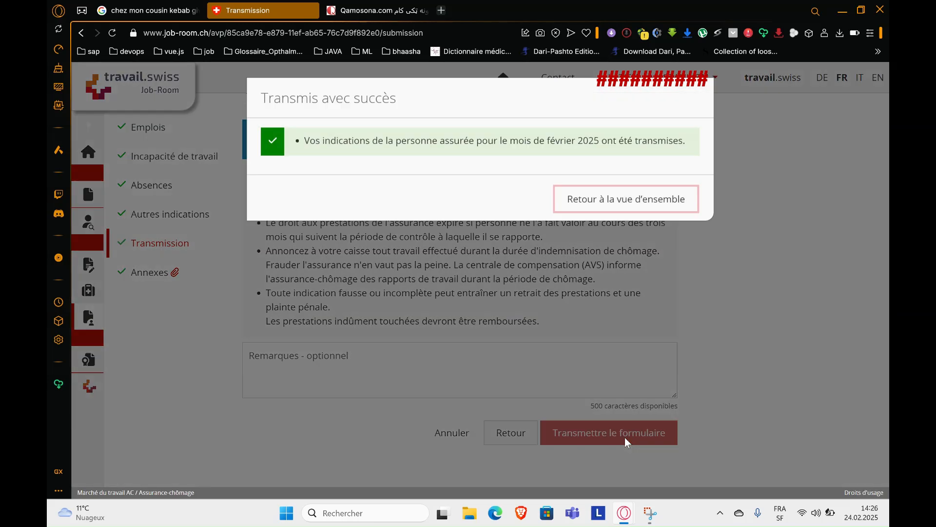
{"action": "left_click", "coordinate": [646, 204]}
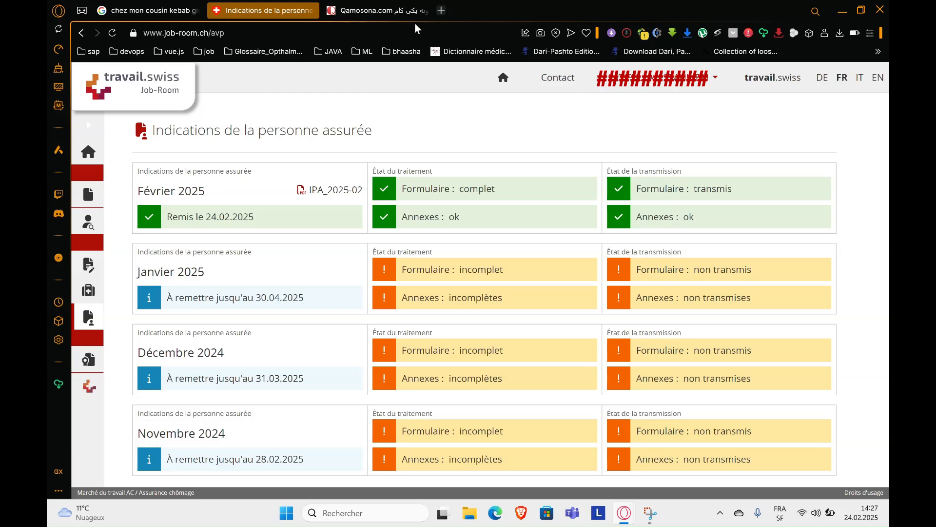
- Switch to the Qamosona page and run a web search for "fribourg" from there
{"action": "left_click", "coordinate": [337, 11]}
{"action": "left_click", "coordinate": [241, 35]}
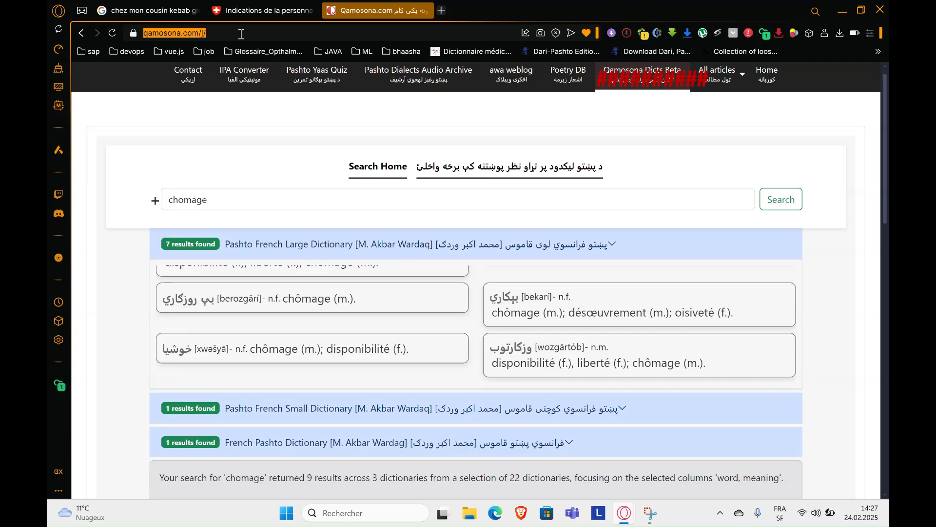
{"action": "type", "text": "fas"}
{"action": "key", "text": "Return"}
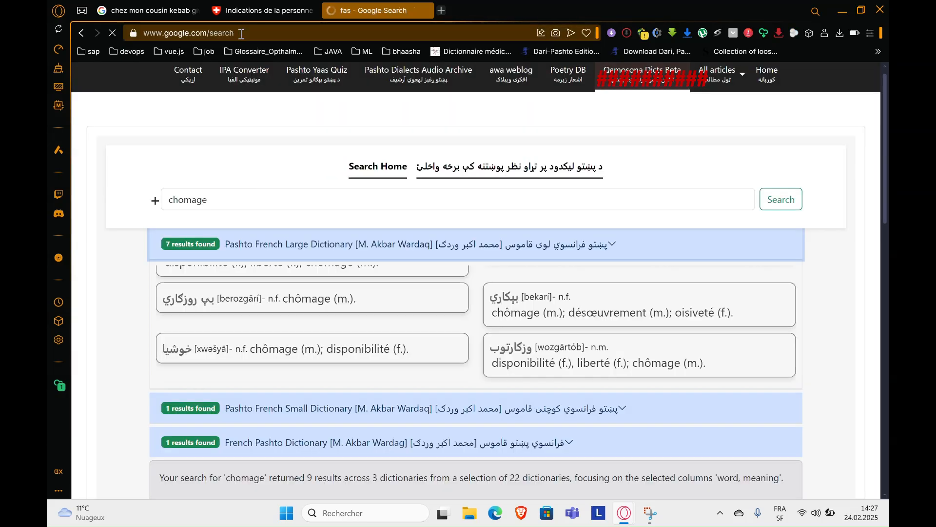
{"action": "left_click", "coordinate": [221, 33]}
{"action": "type", "text": "fribo"}
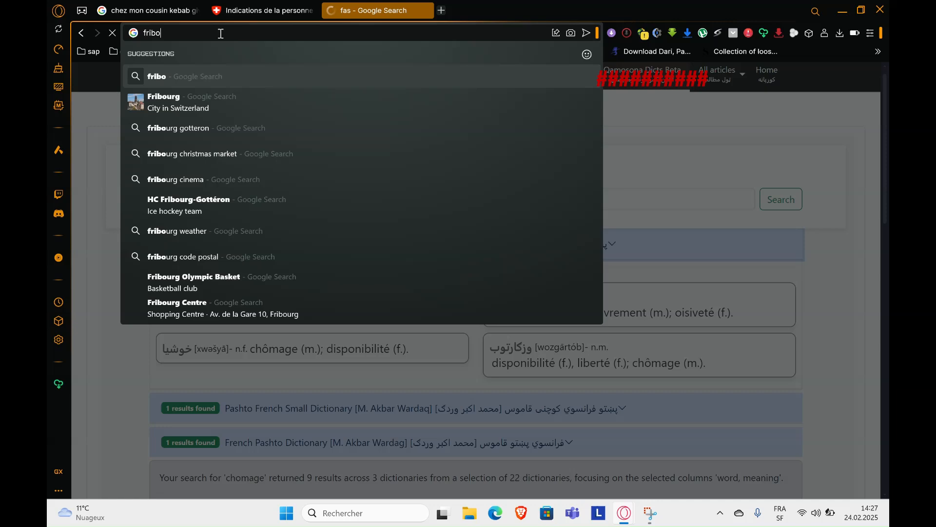
{"action": "type", "text": "urg"}
{"action": "key", "text": "Return"}
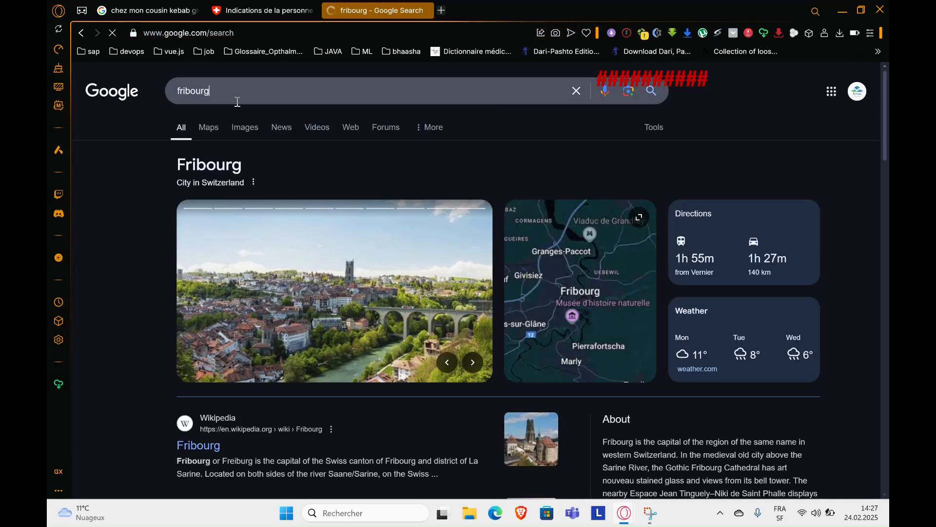
- Extend the search to "fribourg fast food" and look through the places and web results
{"action": "left_click", "coordinate": [238, 101]}
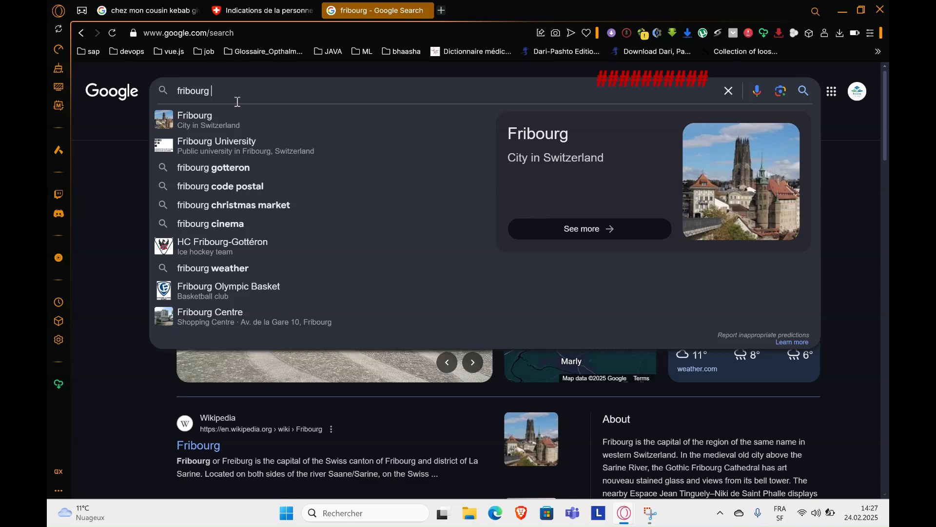
{"action": "type", "text": "fast food"}
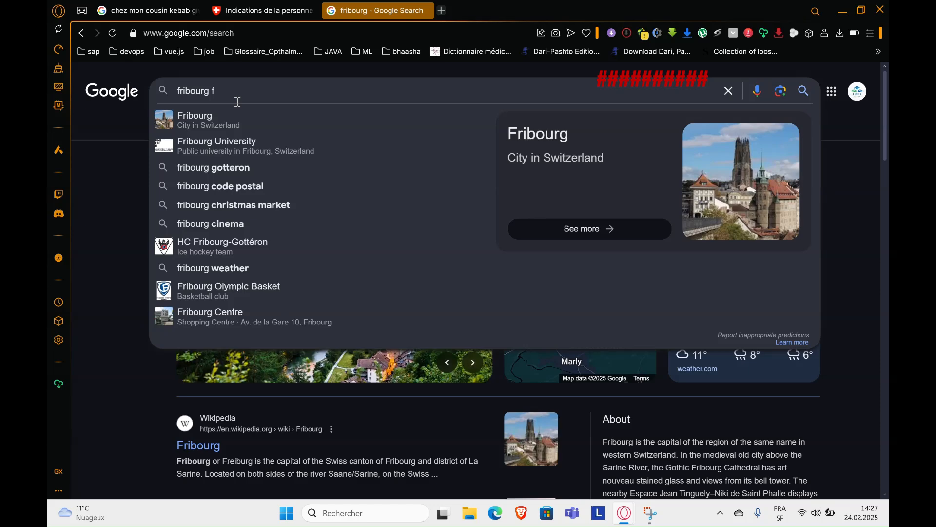
{"action": "key", "text": "Return"}
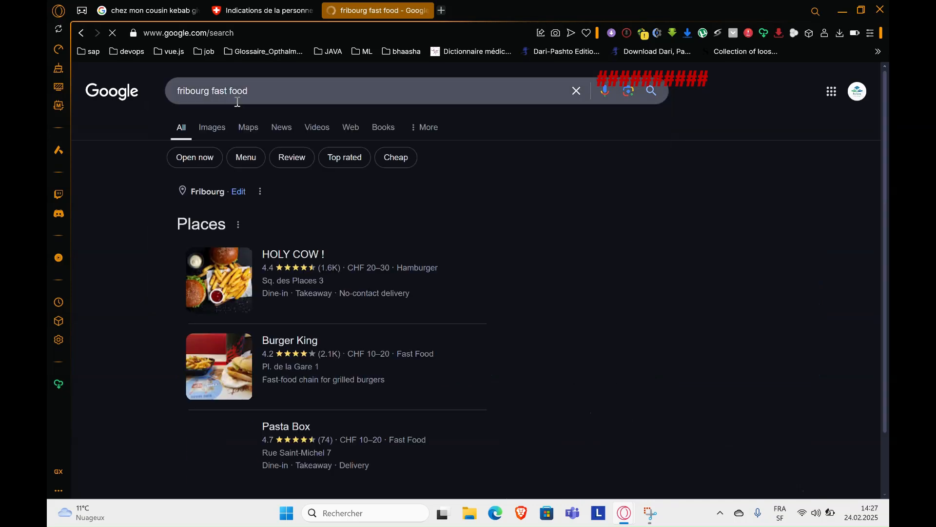
{"action": "scroll", "coordinate": [374, 156], "scroll_direction": "down", "scroll_amount": 6}
{"action": "scroll", "coordinate": [372, 156], "scroll_direction": "down", "scroll_amount": 2}
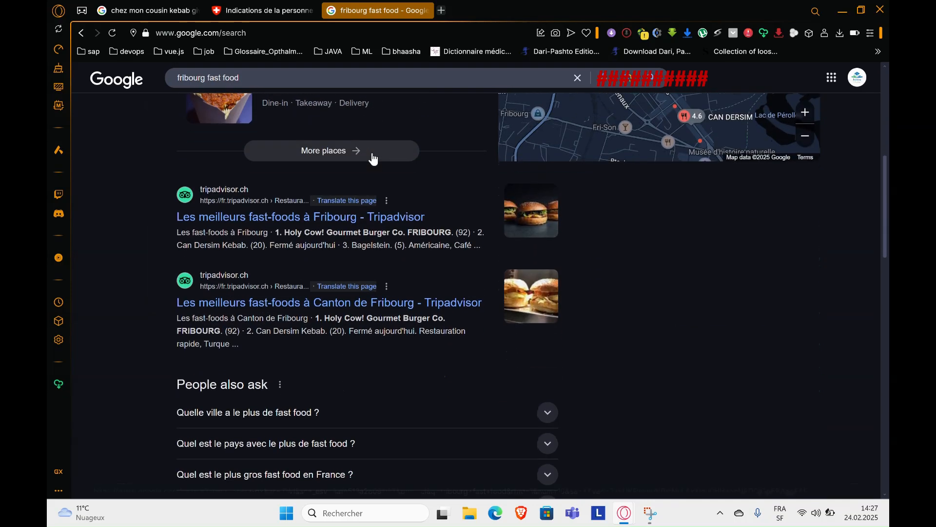
{"action": "scroll", "coordinate": [372, 156], "scroll_direction": "up", "scroll_amount": 5}
{"action": "scroll", "coordinate": [320, 226], "scroll_direction": "down", "scroll_amount": 10}
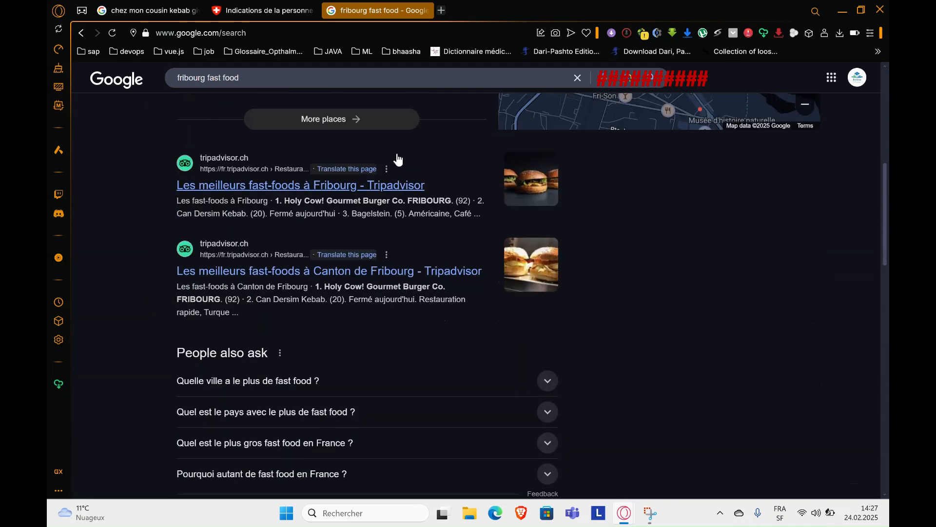
{"action": "scroll", "coordinate": [321, 233], "scroll_direction": "down", "scroll_amount": 4}
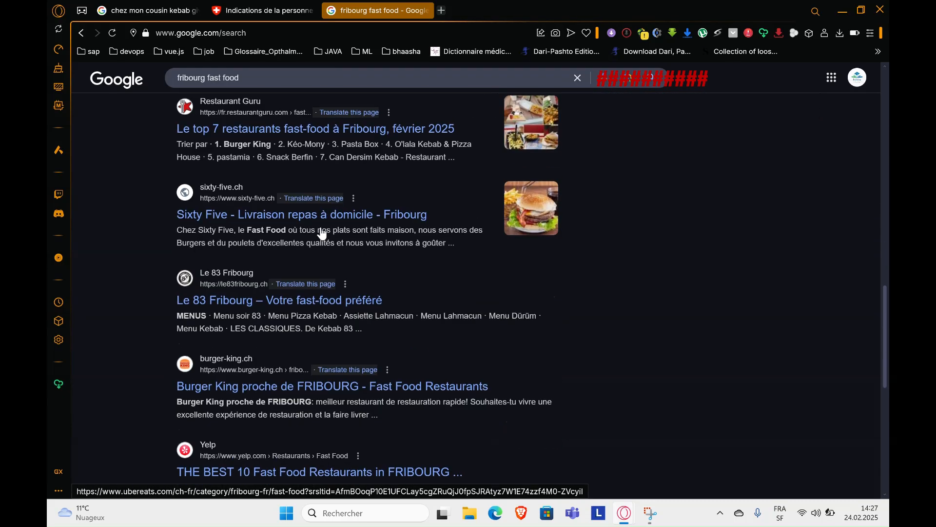
{"action": "scroll", "coordinate": [318, 232], "scroll_direction": "up", "scroll_amount": 14}
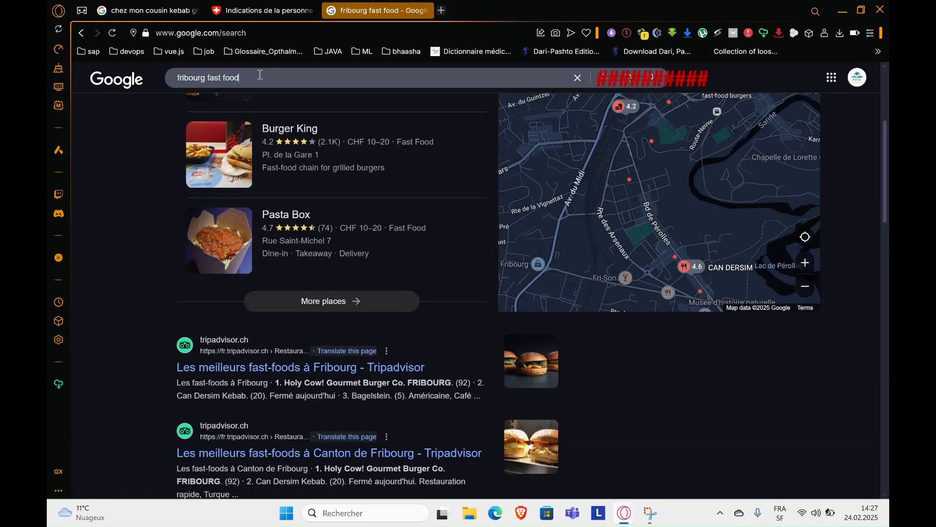
- Change the search to "fribourg kiosque" and look through the listed kiosks
{"action": "left_click_drag", "start_coordinate": [239, 78], "coordinate": [209, 78]}
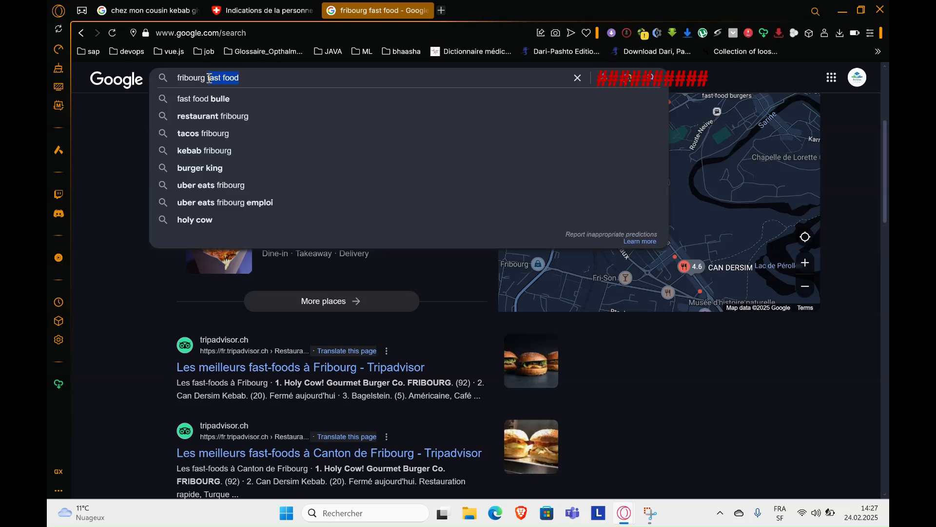
{"action": "key", "text": "BackSpace"}
{"action": "type", "text": "kiosqu"}
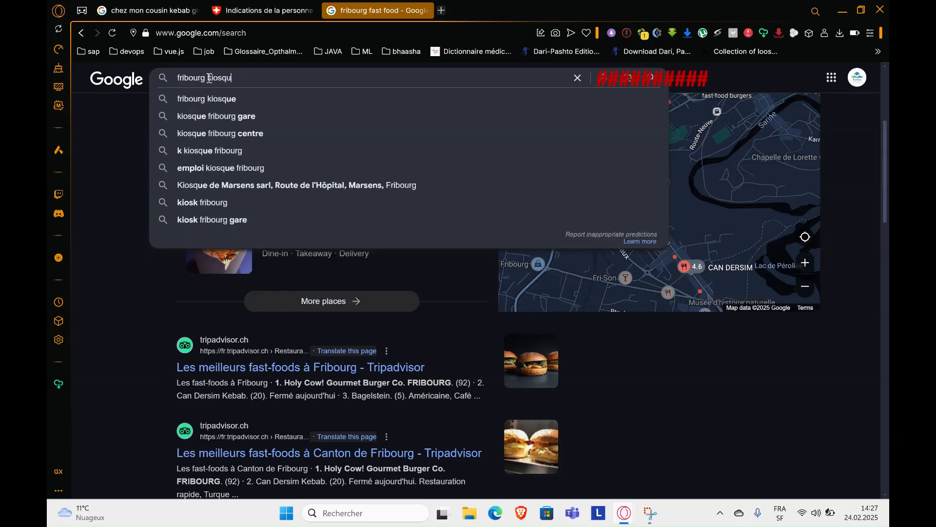
{"action": "type", "text": "e"}
{"action": "key", "text": "Return"}
{"action": "scroll", "coordinate": [385, 175], "scroll_direction": "down", "scroll_amount": 2}
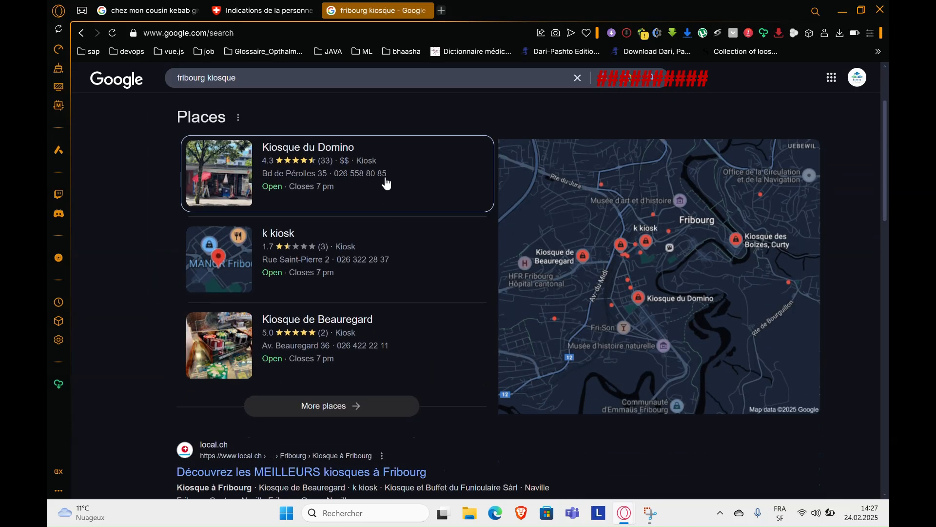
{"action": "scroll", "coordinate": [386, 182], "scroll_direction": "down", "scroll_amount": 5}
{"action": "scroll", "coordinate": [387, 181], "scroll_direction": "up", "scroll_amount": 3}
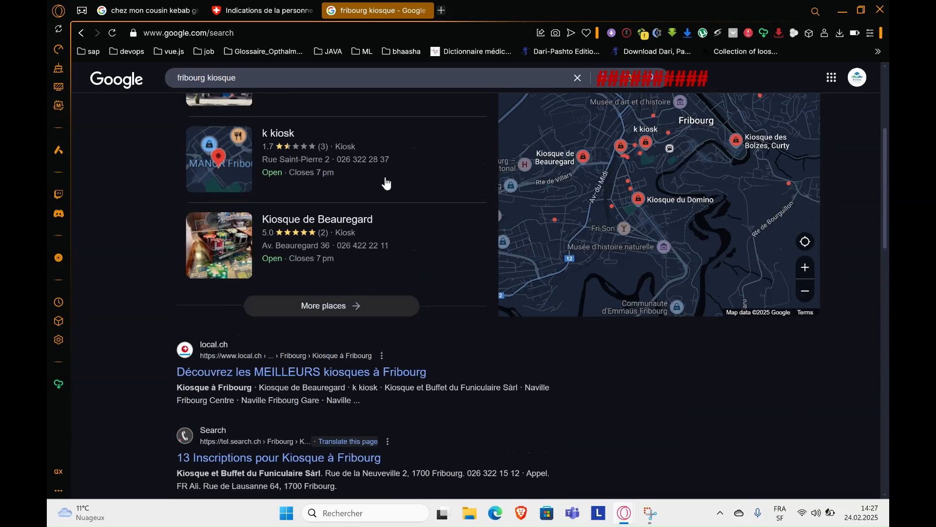
{"action": "scroll", "coordinate": [683, 177], "scroll_direction": "up", "scroll_amount": 3}
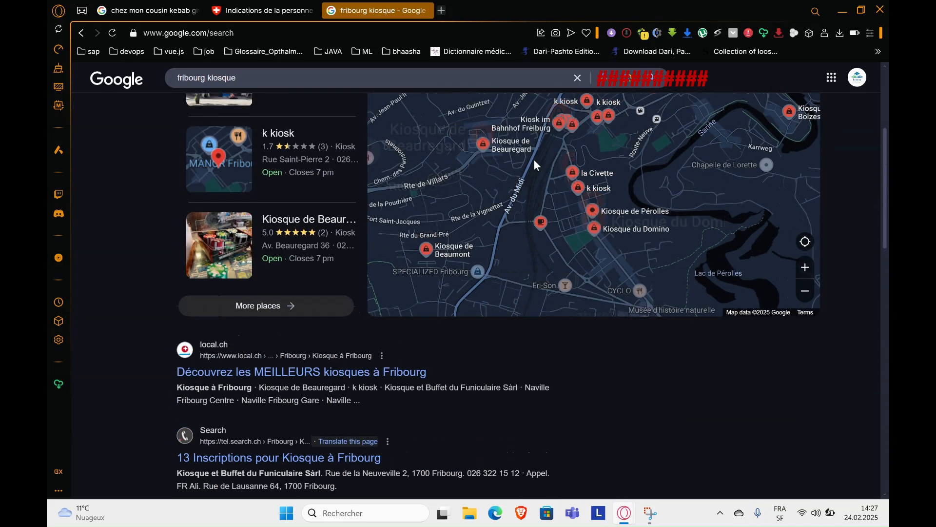
- Open the Kiosque de Beauregard listing from the map and copy the business name
{"action": "mouse_move", "coordinate": [485, 146]}
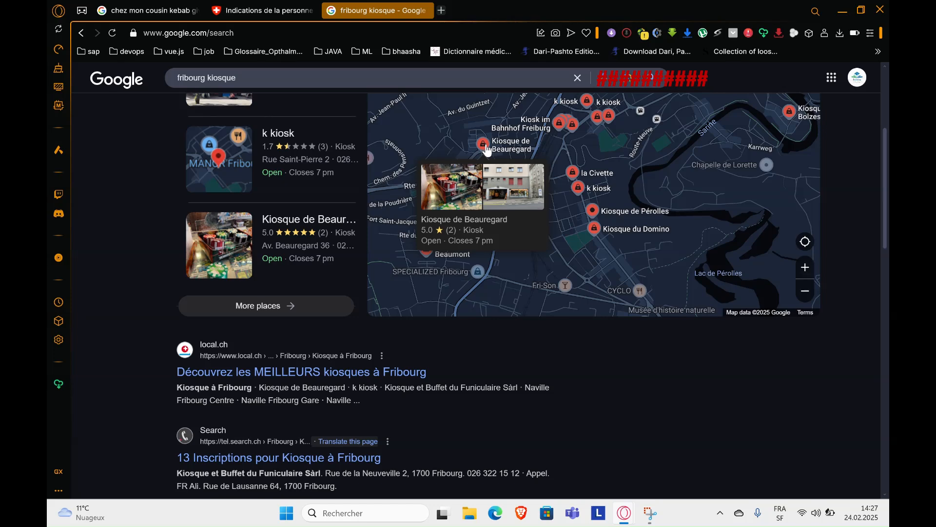
{"action": "left_click", "coordinate": [484, 146]}
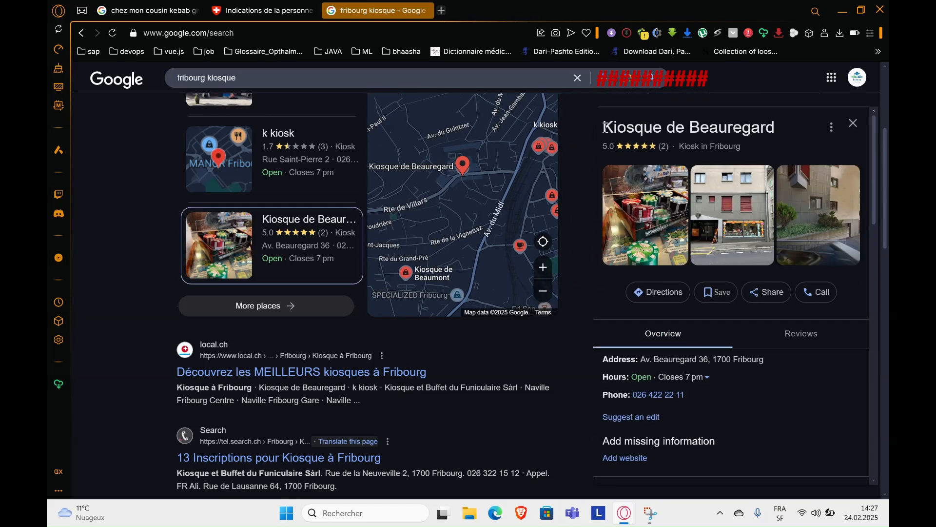
{"action": "left_click_drag", "start_coordinate": [605, 127], "coordinate": [785, 115]}
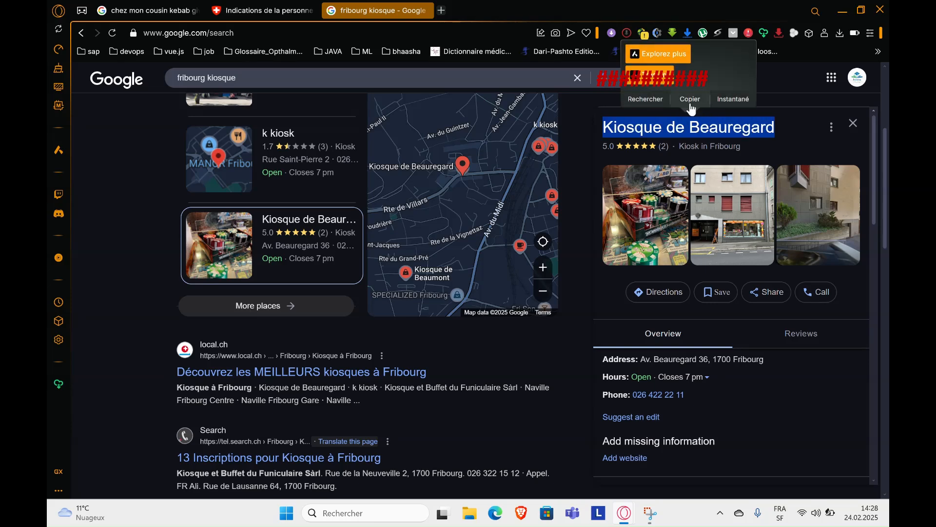
{"action": "left_click", "coordinate": [690, 99]}
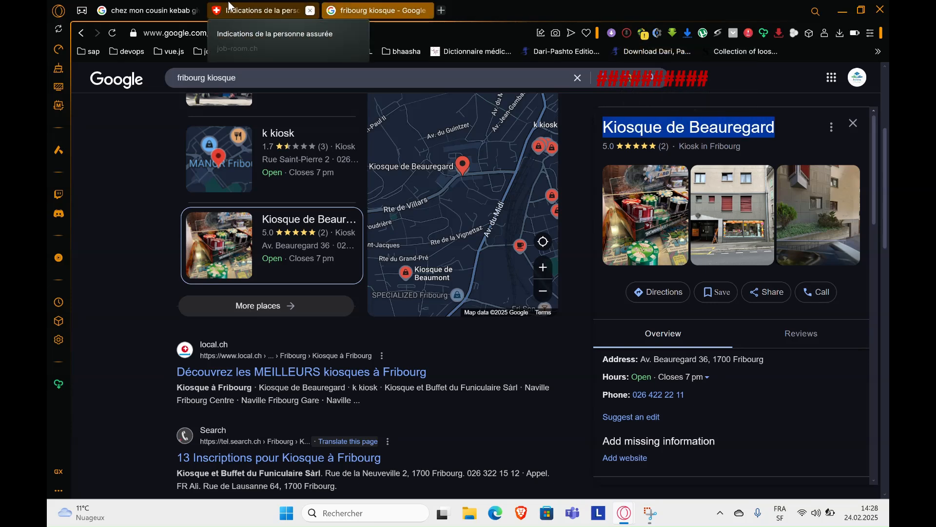
- Return to Job-Room, open the Recherches d'emploi page and expand the navigation to show its labels
{"action": "left_click", "coordinate": [229, 7]}
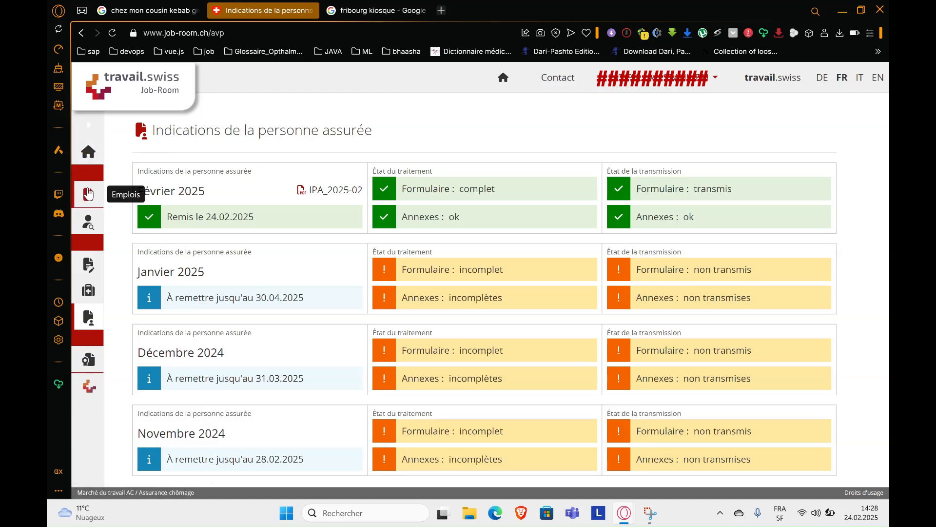
{"action": "left_click", "coordinate": [94, 276]}
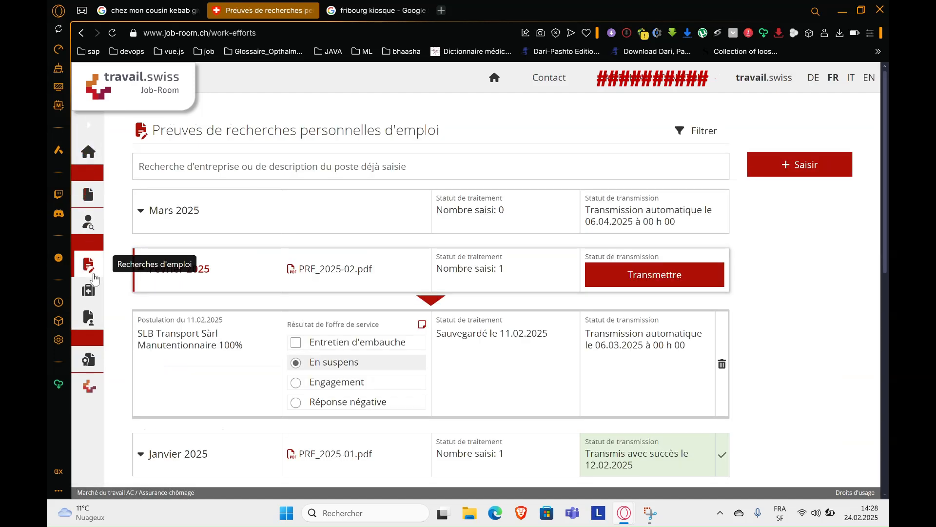
{"action": "left_click", "coordinate": [92, 128]}
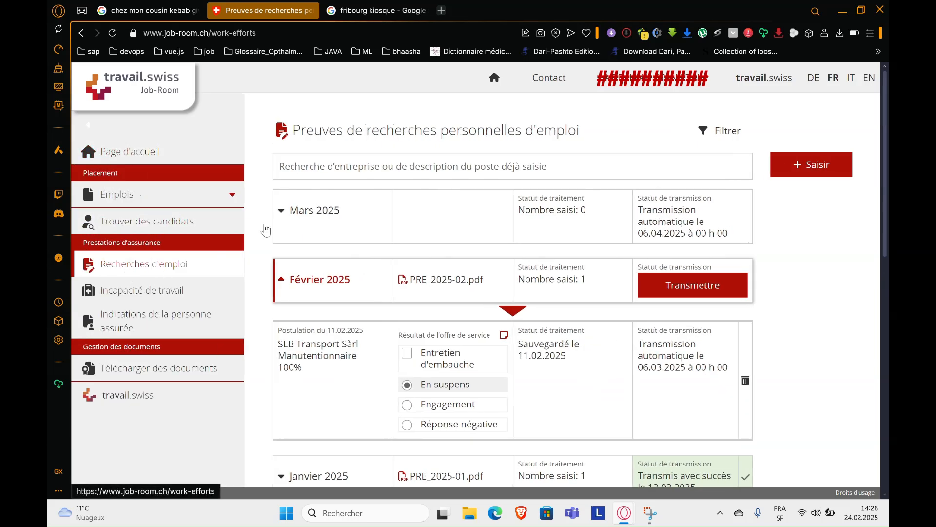
- Switch the job search page through English, Italian and German, and return it to French
{"action": "left_click", "coordinate": [864, 82]}
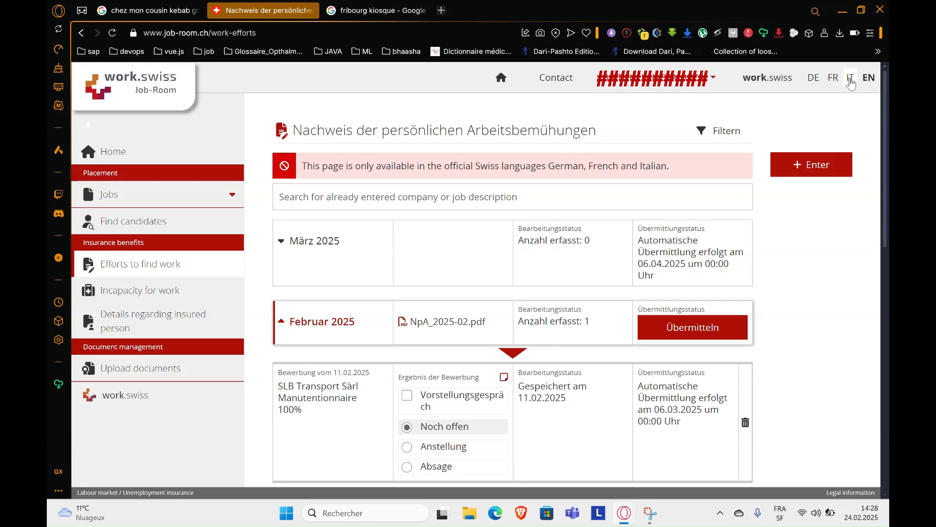
{"action": "left_click", "coordinate": [850, 82]}
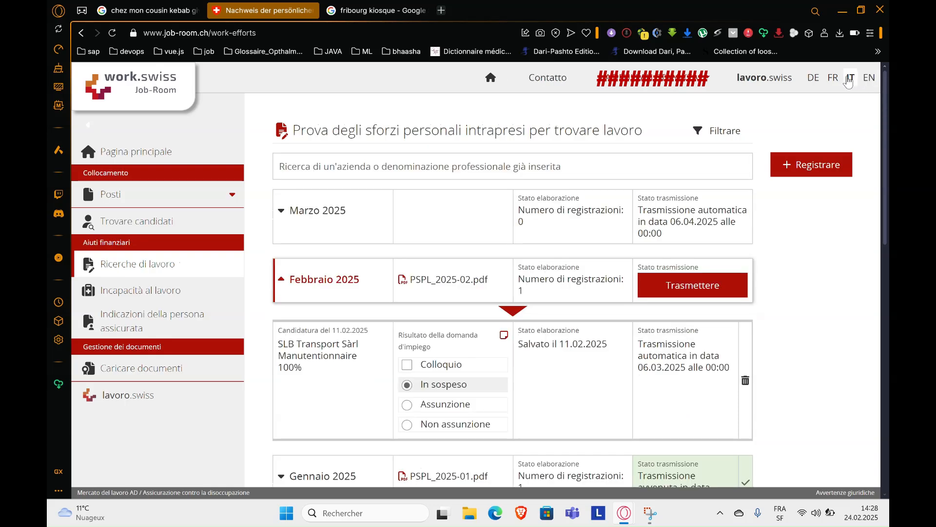
{"action": "left_click", "coordinate": [813, 78]}
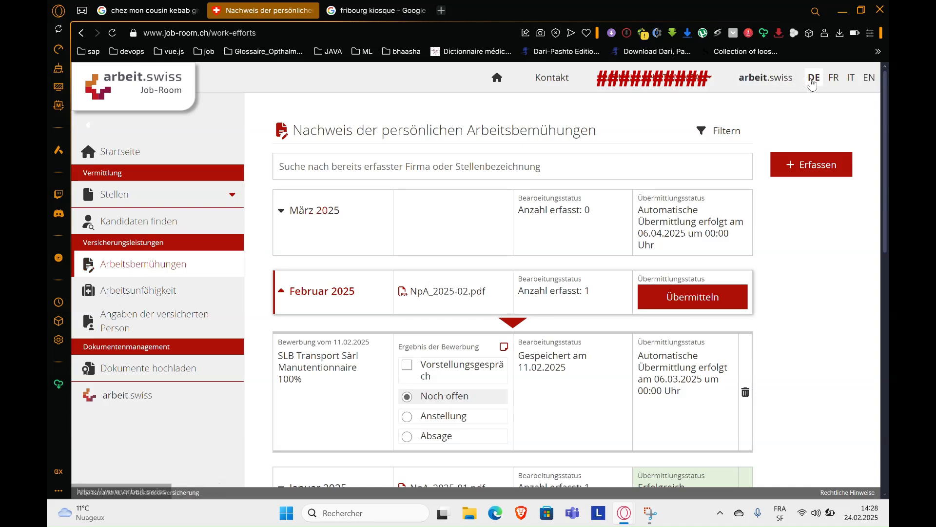
{"action": "left_click", "coordinate": [833, 78]}
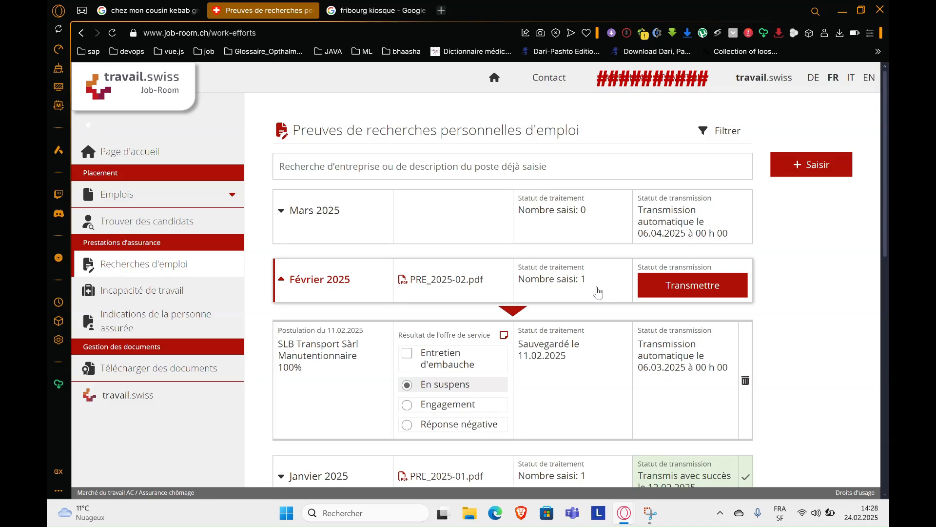
- Collapse and reopen the Février 2025 period and review its saved SLB Transport Sàrl application
{"action": "left_click", "coordinate": [286, 284]}
{"action": "left_click", "coordinate": [286, 284]}
{"action": "left_click", "coordinate": [286, 284]}
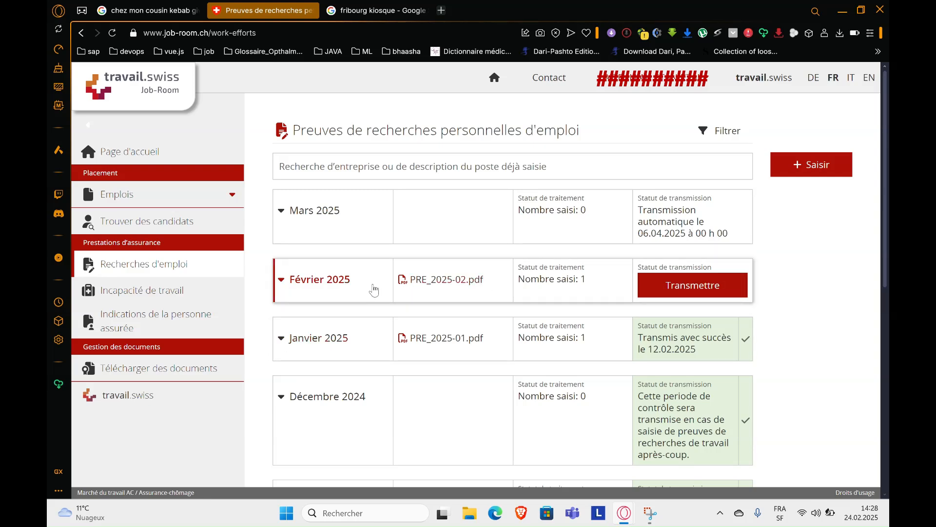
{"action": "left_click", "coordinate": [442, 298]}
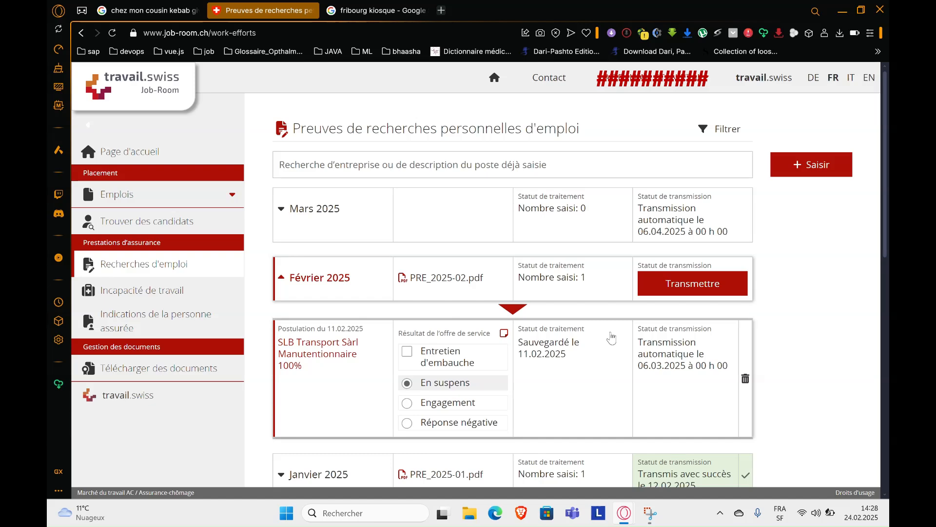
{"action": "scroll", "coordinate": [610, 335], "scroll_direction": "down", "scroll_amount": 1}
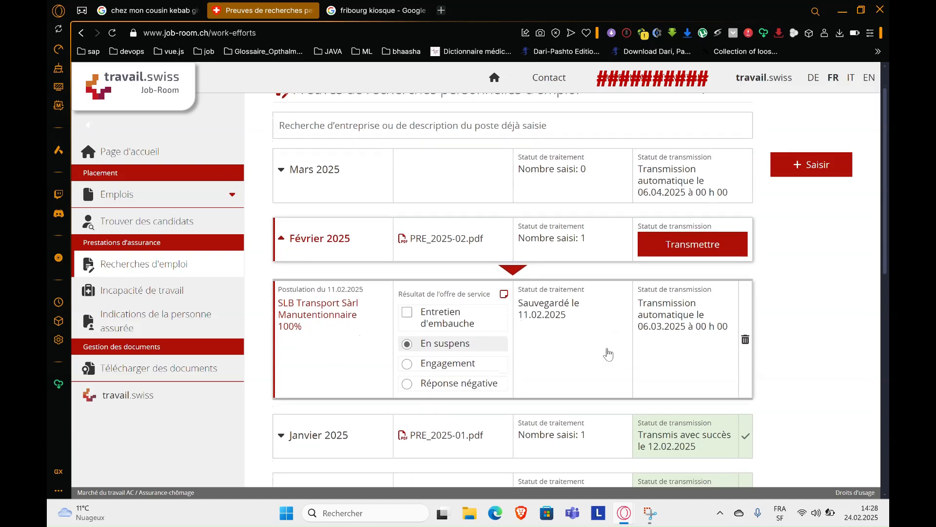
{"action": "scroll", "coordinate": [607, 351], "scroll_direction": "down", "scroll_amount": 1}
- Start a new personal job search proof dated 03.02.2025, with 'Contact personnel' as the way of applying
{"action": "left_click", "coordinate": [798, 165]}
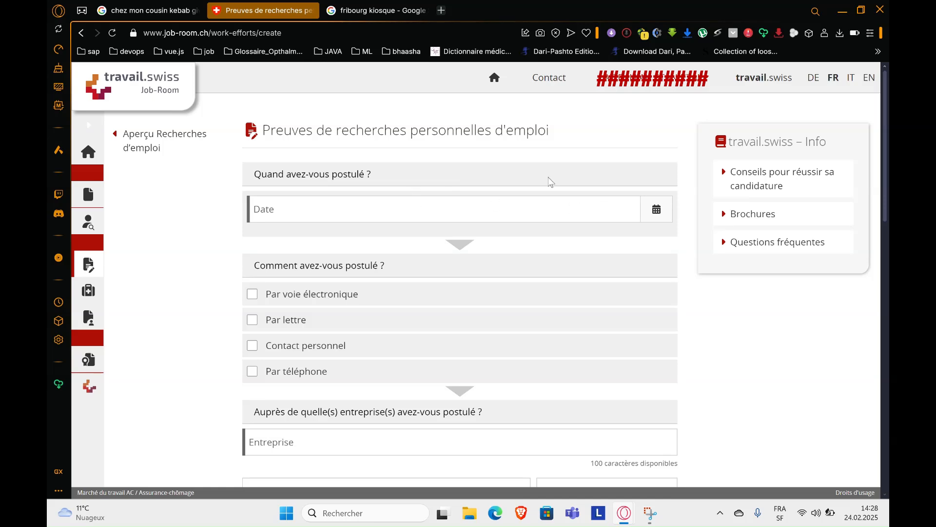
{"action": "left_click", "coordinate": [657, 209]}
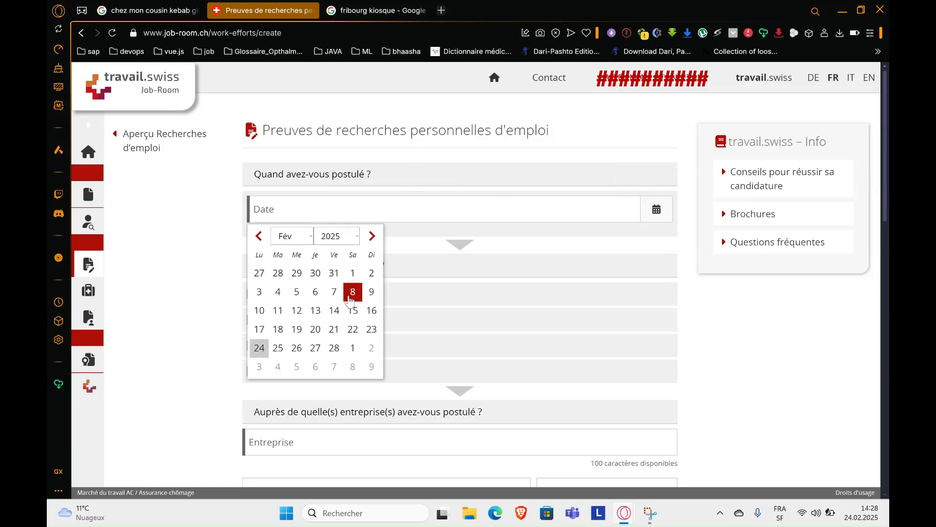
{"action": "left_click", "coordinate": [259, 291]}
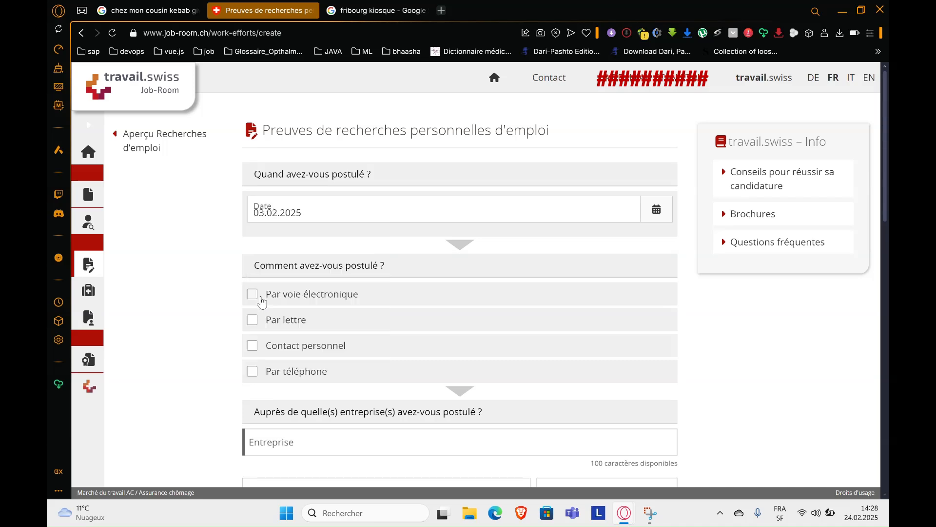
{"action": "scroll", "coordinate": [359, 269], "scroll_direction": "down", "scroll_amount": 1}
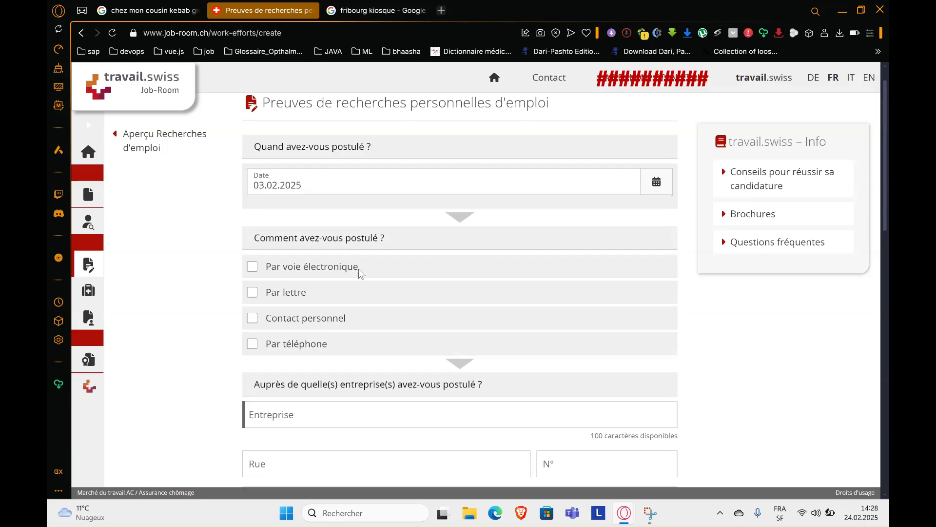
{"action": "left_click", "coordinate": [273, 325]}
- Enter 'Kiosque de Beauregard' as the company applied to
{"action": "scroll", "coordinate": [320, 297], "scroll_direction": "down", "scroll_amount": 2}
{"action": "left_click", "coordinate": [319, 297]}
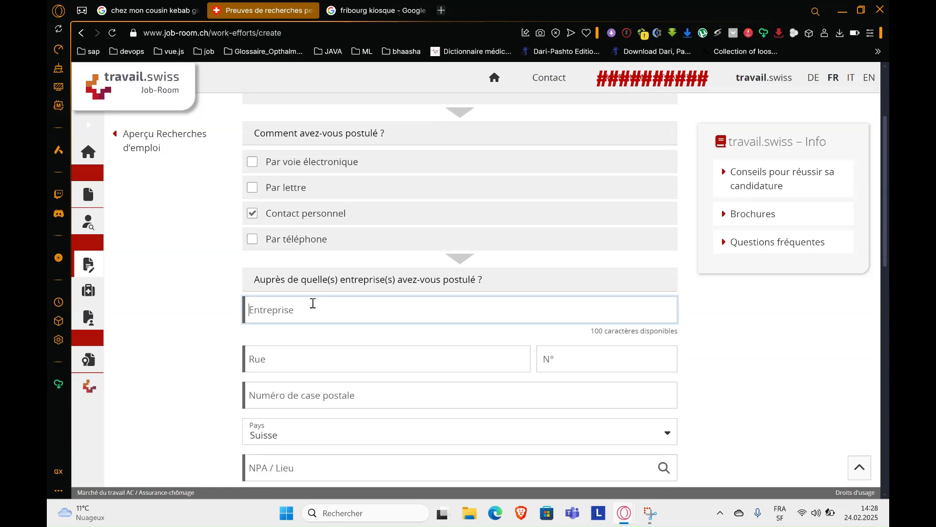
{"action": "type", "text": "Kiosque de Beauregard"}
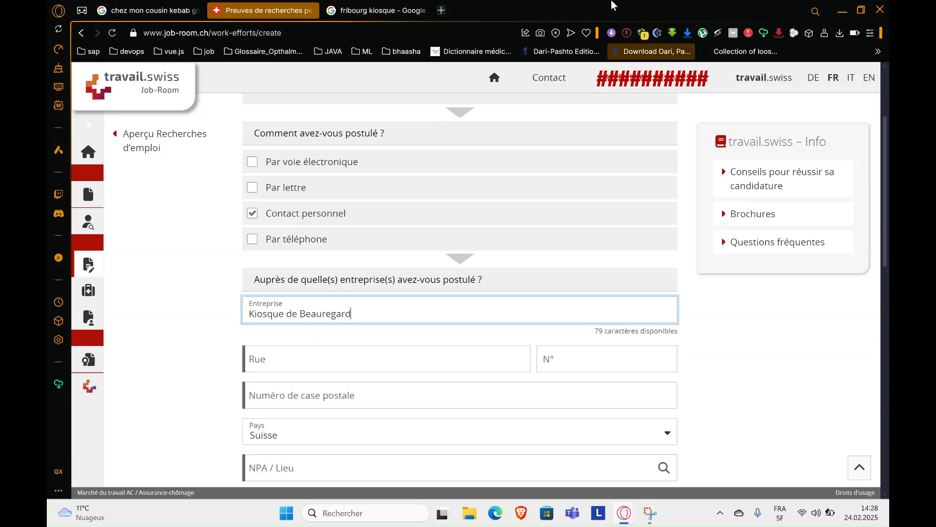
- Copy the kiosk's full address from its Google listing and paste it into the Rue field of the proof form
{"action": "left_click", "coordinate": [375, 10]}
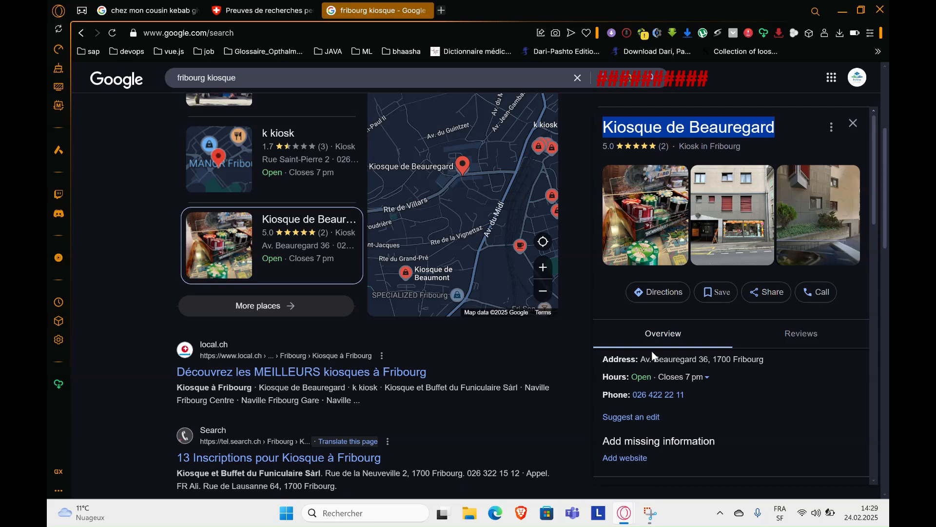
{"action": "left_click_drag", "start_coordinate": [642, 360], "coordinate": [768, 358]}
{"action": "key", "text": "ctrl+c"}
{"action": "left_click", "coordinate": [703, 335]}
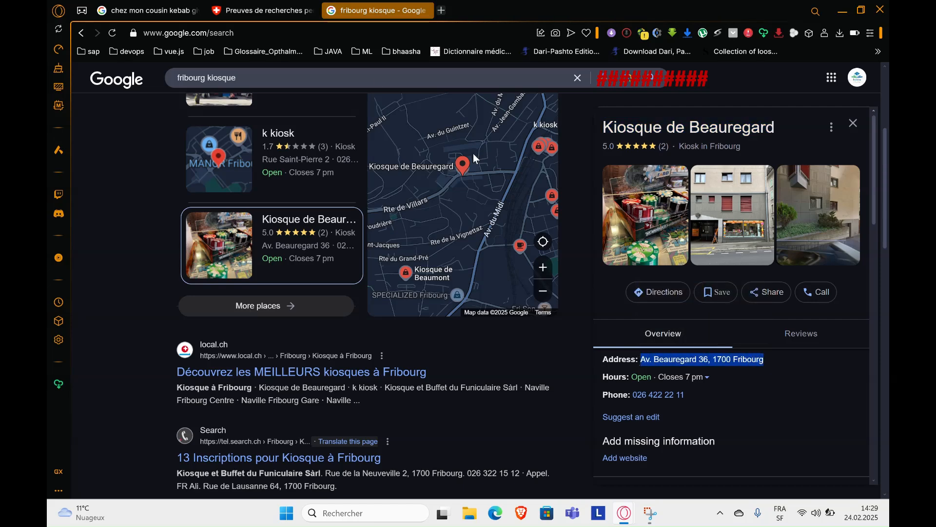
{"action": "left_click", "coordinate": [249, 10]}
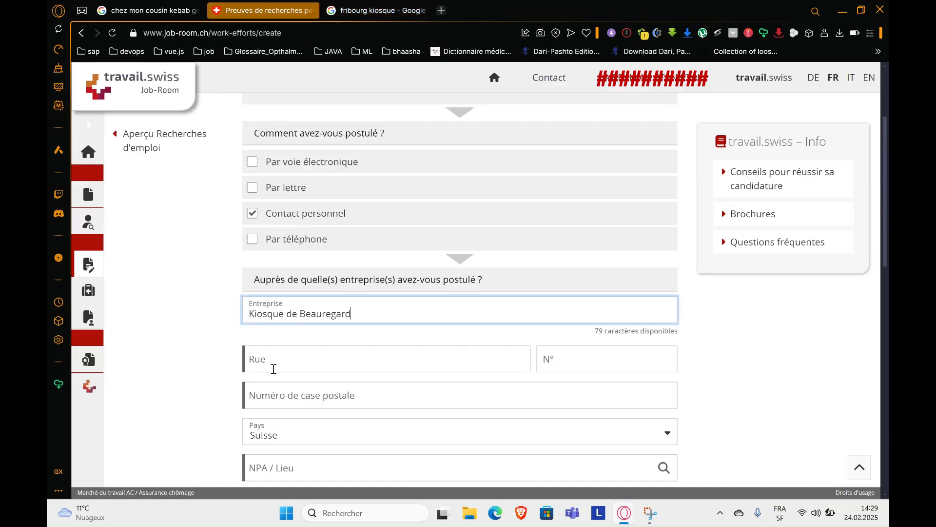
{"action": "left_click", "coordinate": [314, 369]}
{"action": "key", "text": "ctrl+v"}
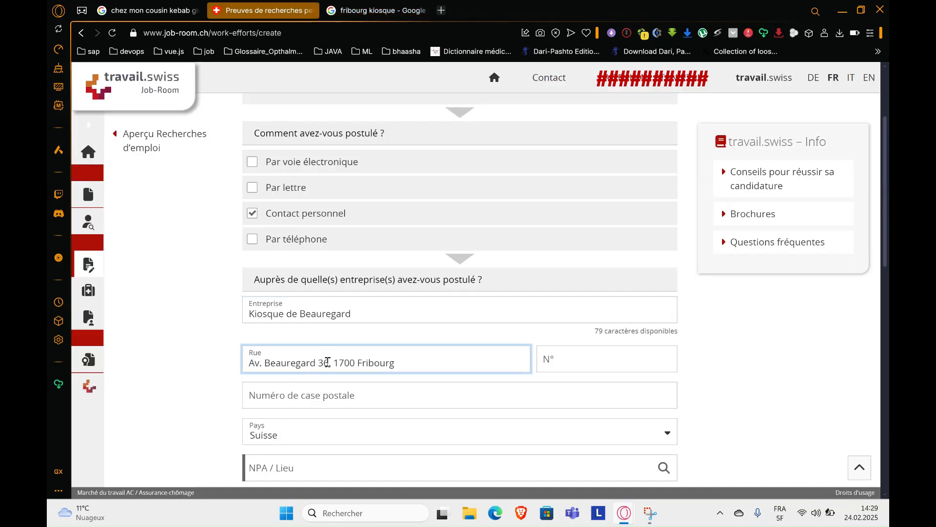
- Enter the kiosk's house number in the N° field and trim the Rue field to the street name only
{"action": "left_click", "coordinate": [563, 370]}
{"action": "type", "text": "36"}
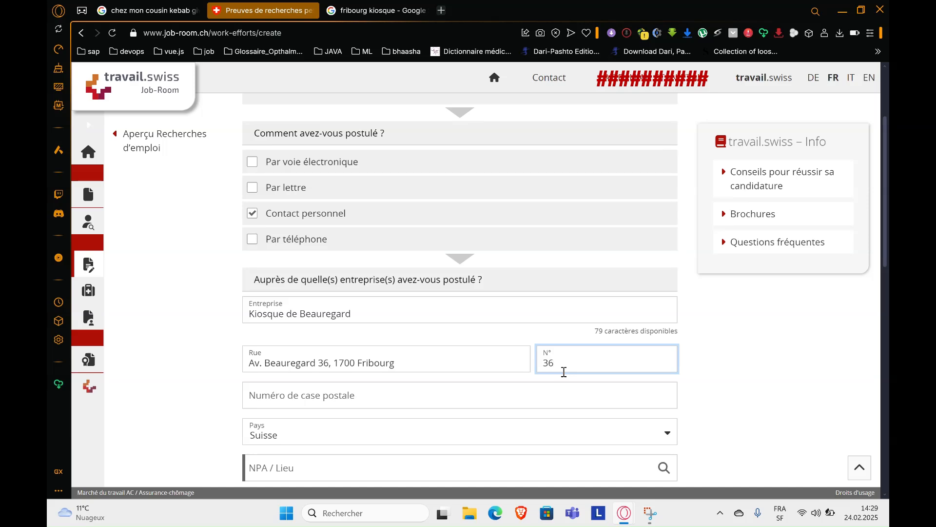
{"action": "left_click_drag", "start_coordinate": [320, 363], "coordinate": [333, 363]}
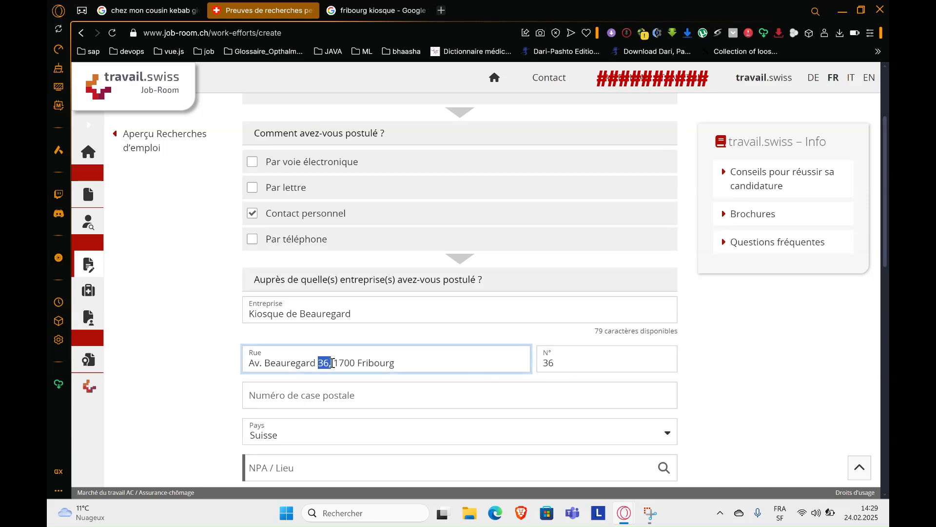
{"action": "key", "text": "BackSpace"}
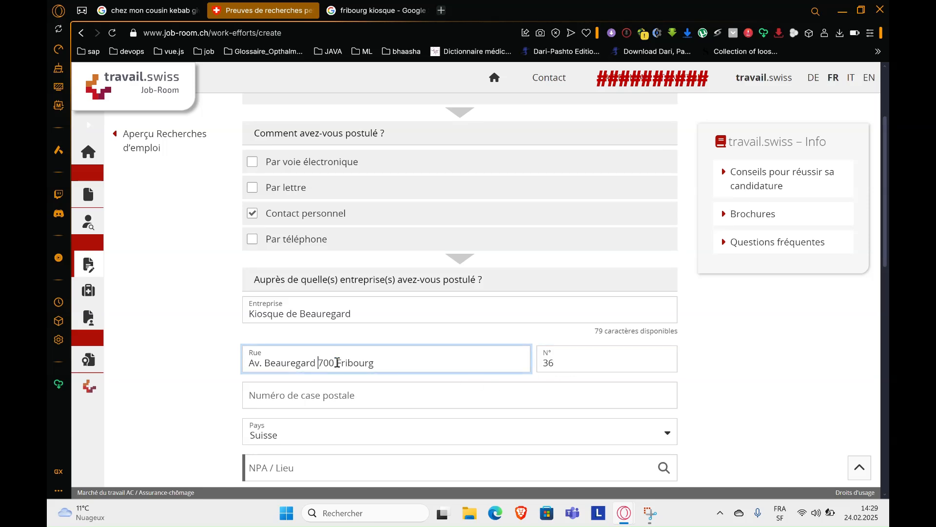
{"action": "key", "text": "shift+End"}
{"action": "key", "text": "ctrl+c"}
{"action": "key", "text": "BackSpace"}
- Fill in NPA / Lieu with the kiosk's Fribourg postal code, replacing the wrongly pasted locality
{"action": "left_click", "coordinate": [289, 432]}
{"action": "left_click", "coordinate": [288, 431]}
{"action": "left_click", "coordinate": [324, 394]}
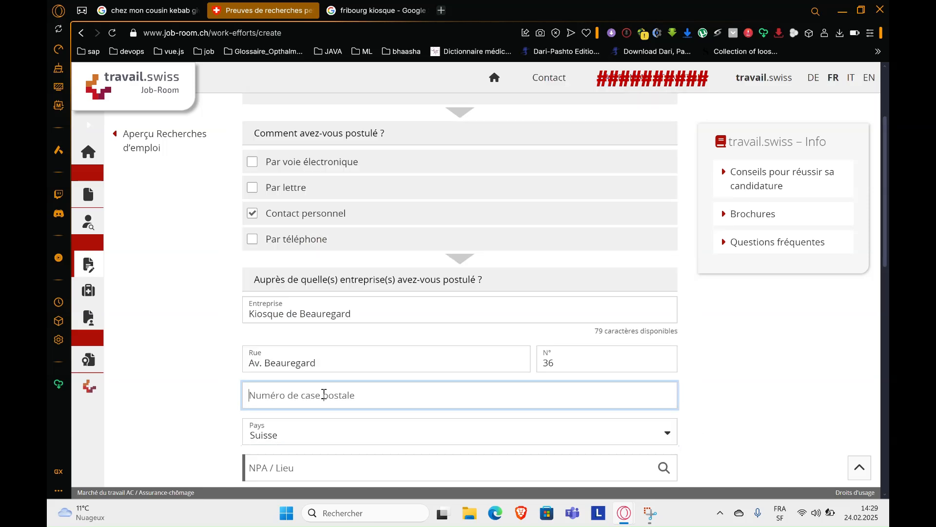
{"action": "scroll", "coordinate": [323, 393], "scroll_direction": "down", "scroll_amount": 2}
{"action": "left_click", "coordinate": [318, 389]}
{"action": "key", "text": "ctrl+v"}
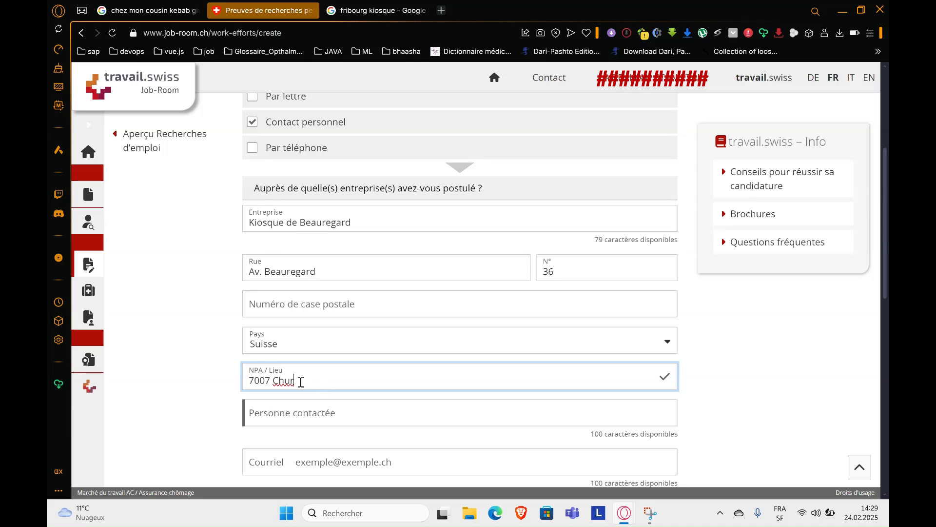
{"action": "key", "text": "BackSpace"}
{"action": "key", "text": "BackSpace"}
{"action": "key", "text": "BackSpace"}
{"action": "key", "text": "BackSpace"}
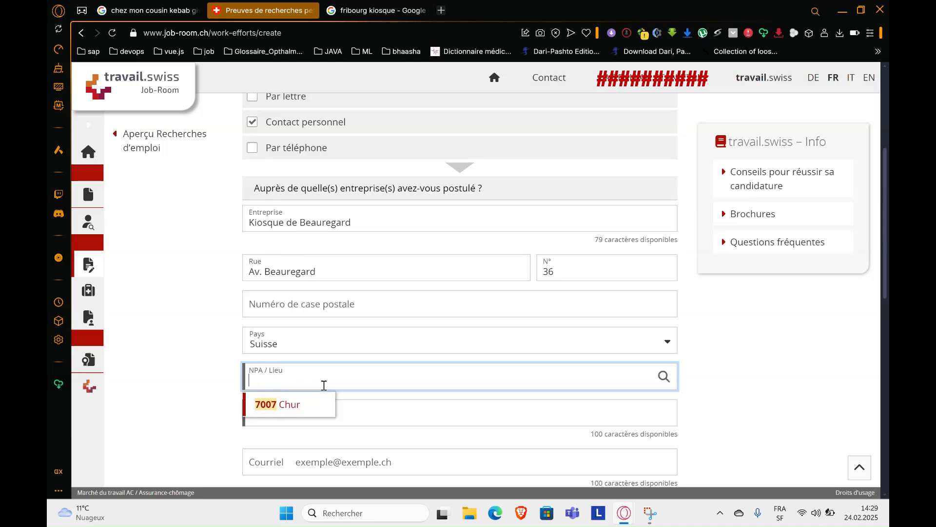
{"action": "type", "text": "1700"}
{"action": "key", "text": "Tab"}
- Enter 'Employé du jour' as the contacted person
{"action": "scroll", "coordinate": [324, 380], "scroll_direction": "down", "scroll_amount": 1}
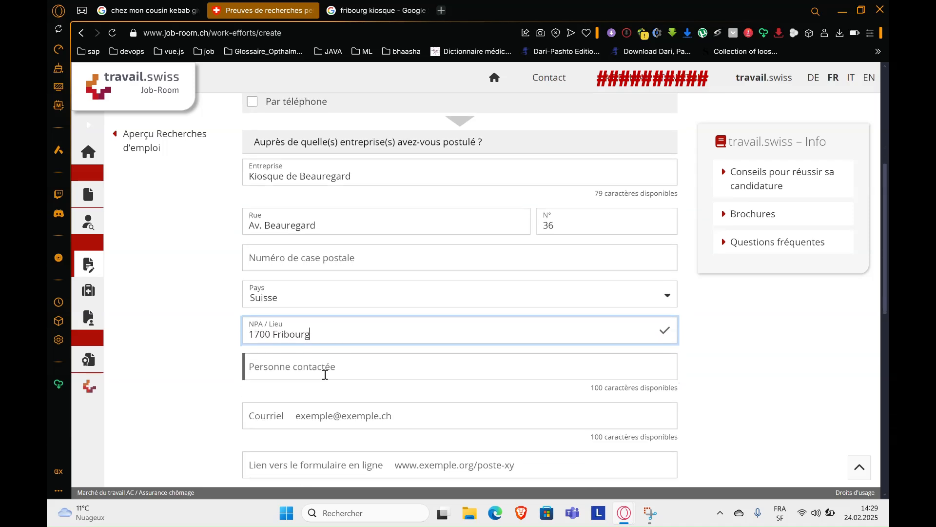
{"action": "type", "text": "Emplo"}
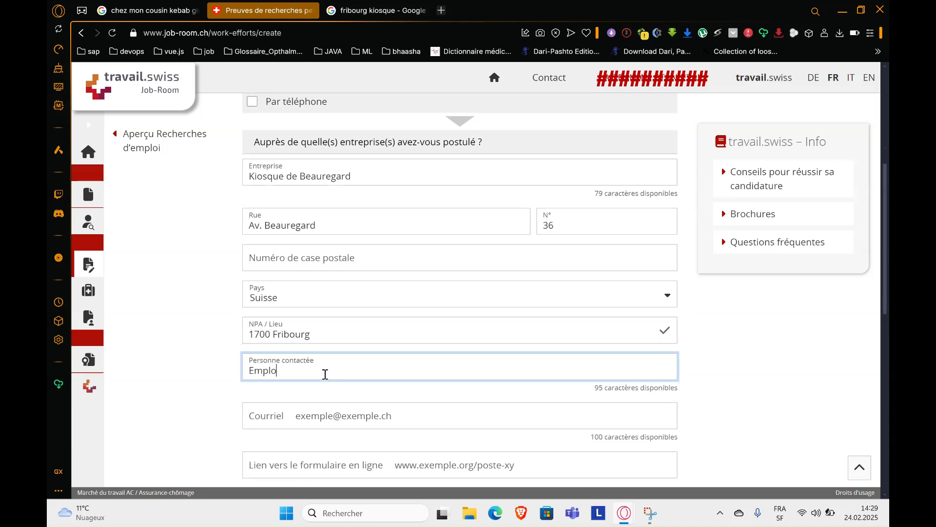
{"action": "type", "text": "yee de"}
{"action": "key", "text": "BackSpace"}
{"action": "key", "text": "BackSpace"}
{"action": "key", "text": "BackSpace"}
{"action": "type", "text": "du jour"}
{"action": "key", "text": "BackSpace"}
{"action": "type", "text": "é"}
{"action": "key", "text": "Delete"}
- Copy the kiosk's phone number from its Google listing into the form's telephone field, leaving the email empty
{"action": "scroll", "coordinate": [398, 379], "scroll_direction": "down", "scroll_amount": 2}
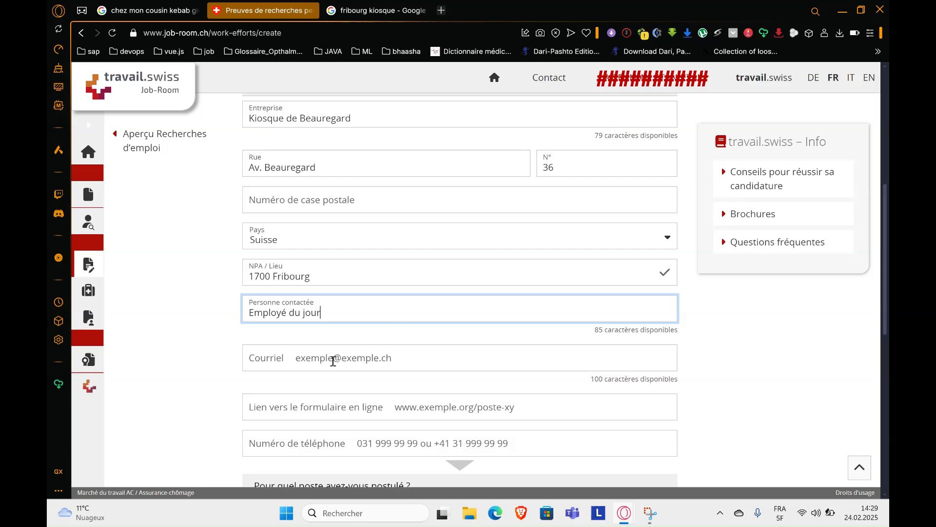
{"action": "left_click", "coordinate": [332, 361]}
{"action": "scroll", "coordinate": [333, 361], "scroll_direction": "down", "scroll_amount": 1}
{"action": "scroll", "coordinate": [333, 361], "scroll_direction": "down", "scroll_amount": 1}
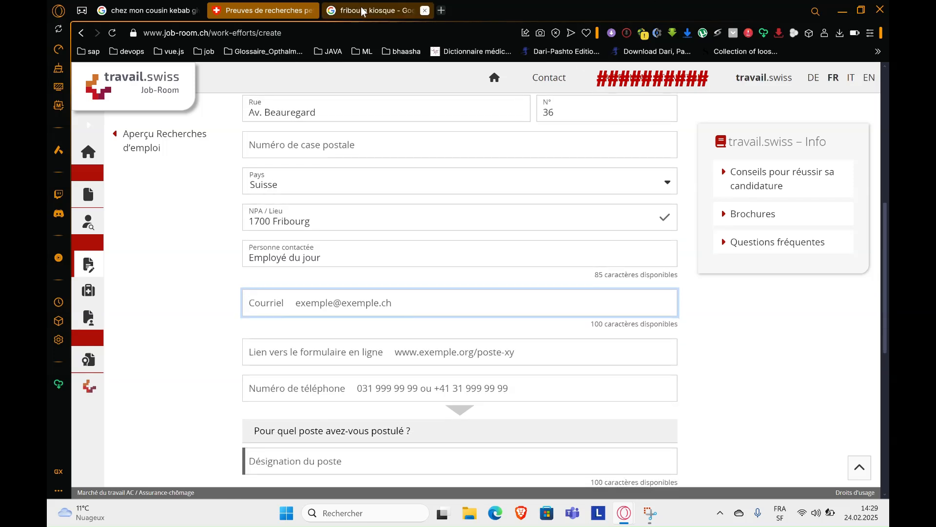
{"action": "left_click", "coordinate": [378, 10]}
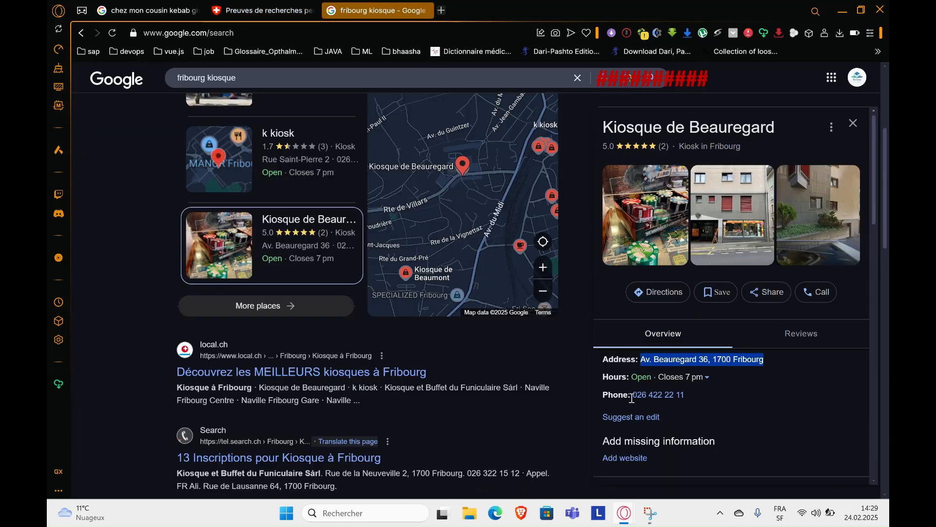
{"action": "left_click_drag", "start_coordinate": [632, 397], "coordinate": [687, 395]}
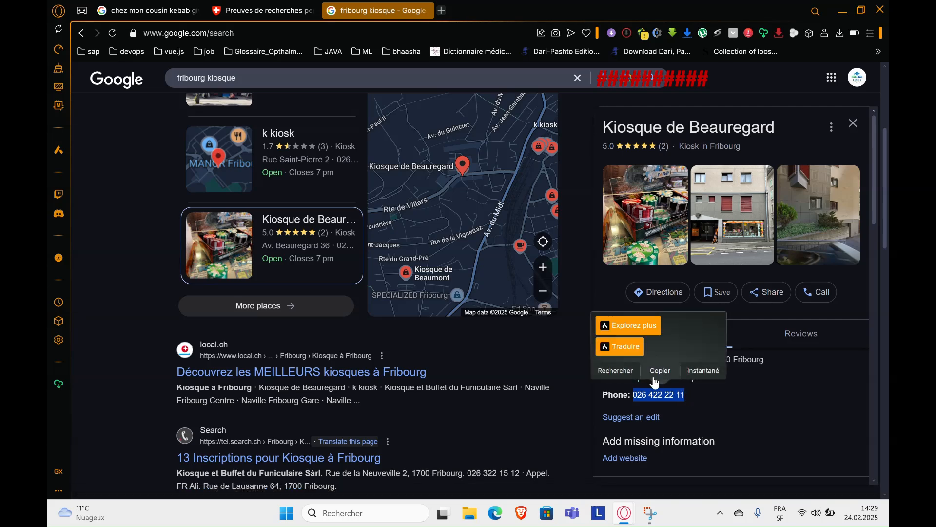
{"action": "left_click", "coordinate": [656, 372]}
{"action": "left_click", "coordinate": [263, 10]}
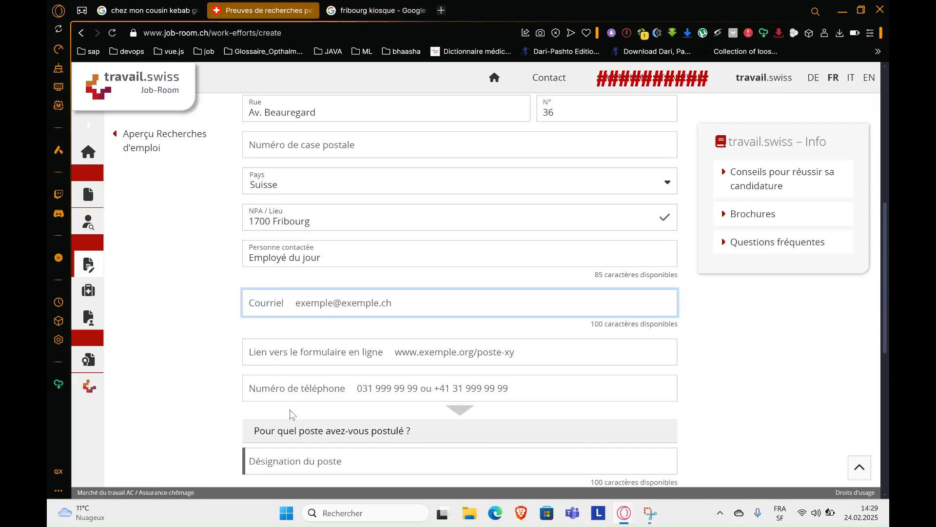
{"action": "left_click", "coordinate": [340, 390]}
{"action": "key", "text": "ctrl+v"}
- Enter 'Aide vendeur' as the designation of the position applied for
{"action": "scroll", "coordinate": [339, 389], "scroll_direction": "down", "scroll_amount": 3}
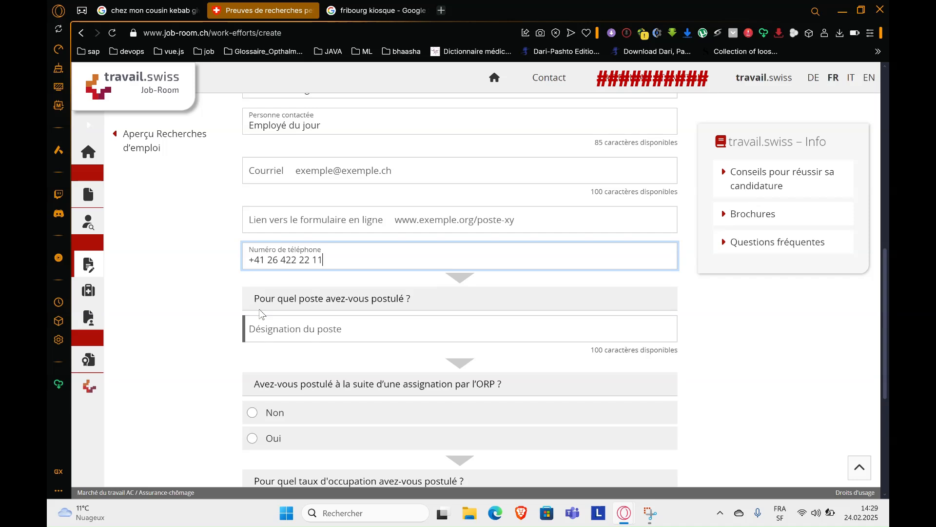
{"action": "left_click", "coordinate": [297, 336]}
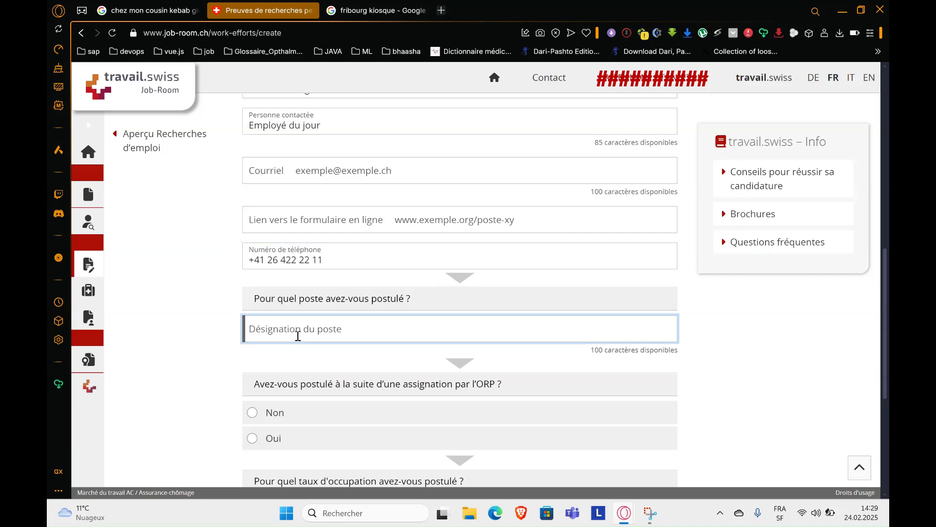
{"action": "type", "text": "AIde"}
{"action": "key", "text": "BackSpace"}
{"action": "key", "text": "BackSpace"}
{"action": "key", "text": "BackSpace"}
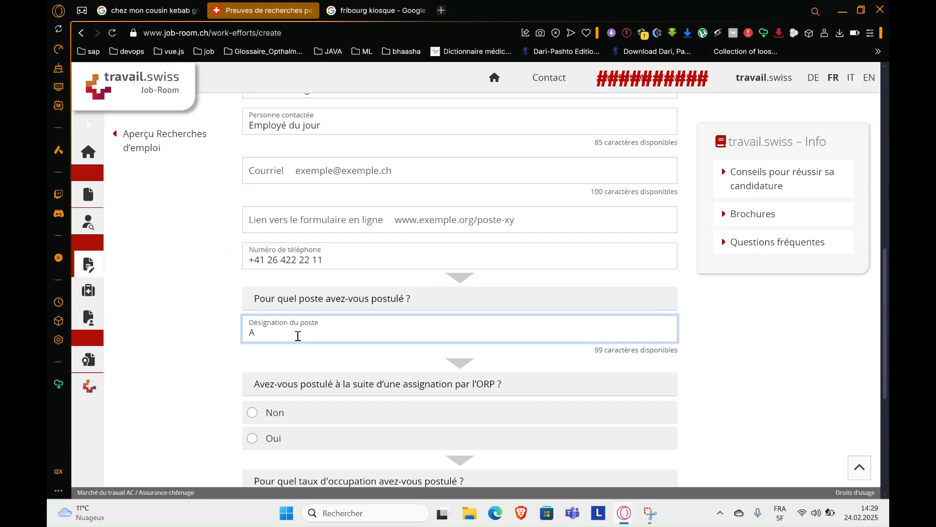
{"action": "type", "text": "ide vendeur"}
- Answer 'Non' to the ORP assignment question and choose 'A plein temps' as the occupation rate
{"action": "scroll", "coordinate": [292, 337], "scroll_direction": "down", "scroll_amount": 2}
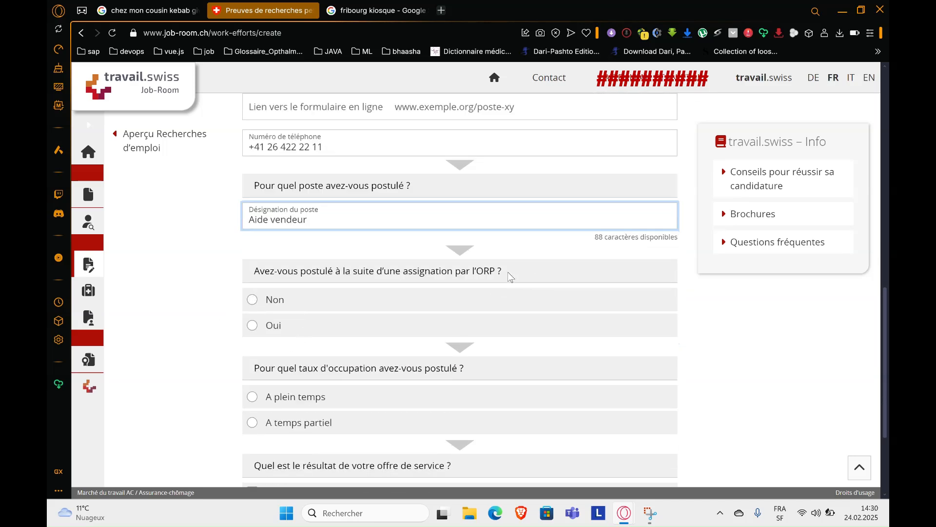
{"action": "left_click_drag", "start_coordinate": [508, 271], "coordinate": [246, 267]}
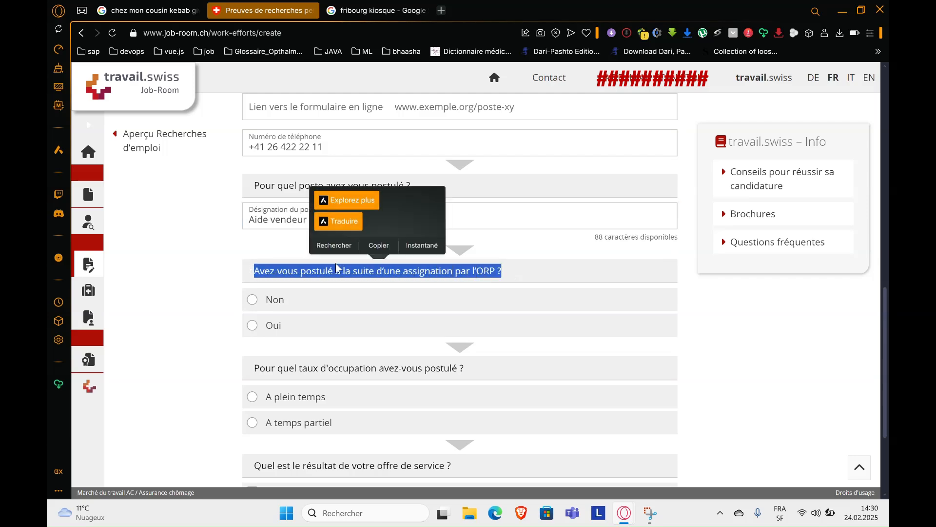
{"action": "left_click", "coordinate": [253, 299]}
{"action": "scroll", "coordinate": [299, 293], "scroll_direction": "down", "scroll_amount": 2}
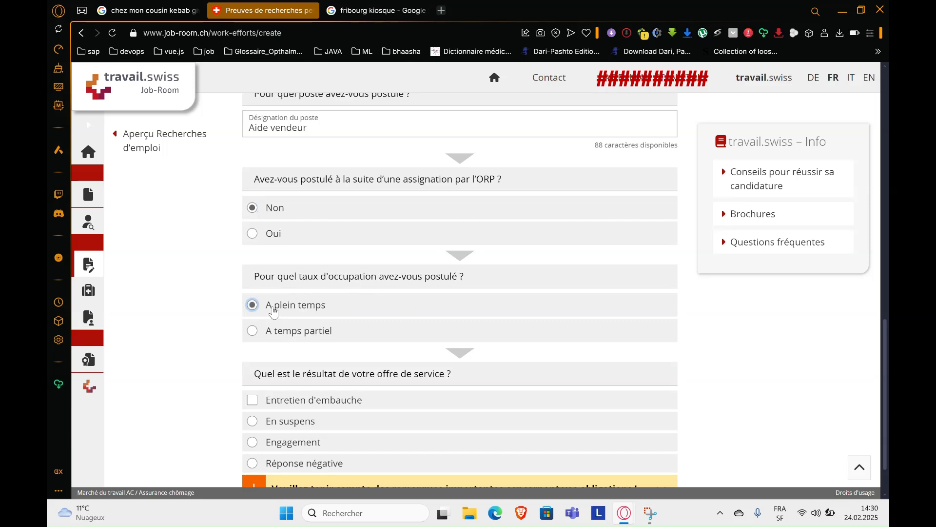
{"action": "scroll", "coordinate": [338, 340], "scroll_direction": "down", "scroll_amount": 1}
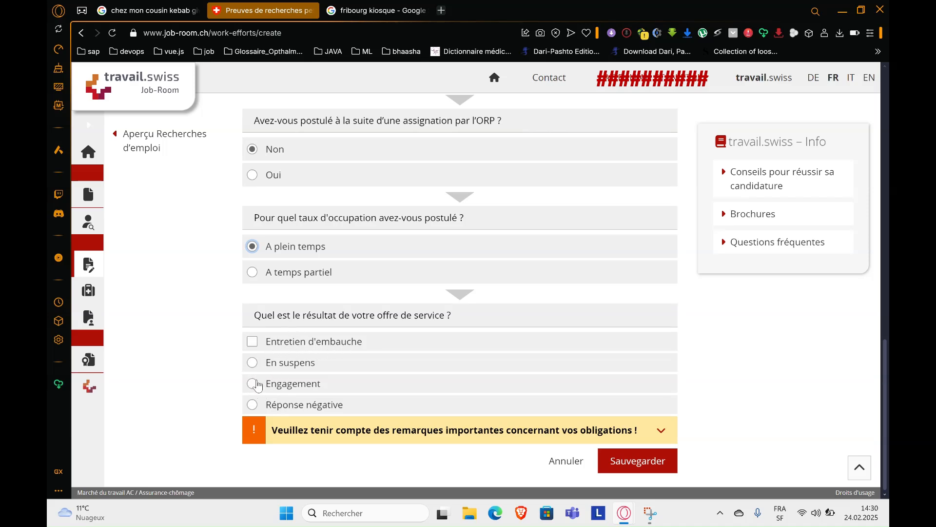
- Set the application result to 'Réponse négative' with the reason 'Pas de place'
{"action": "left_click", "coordinate": [253, 405]}
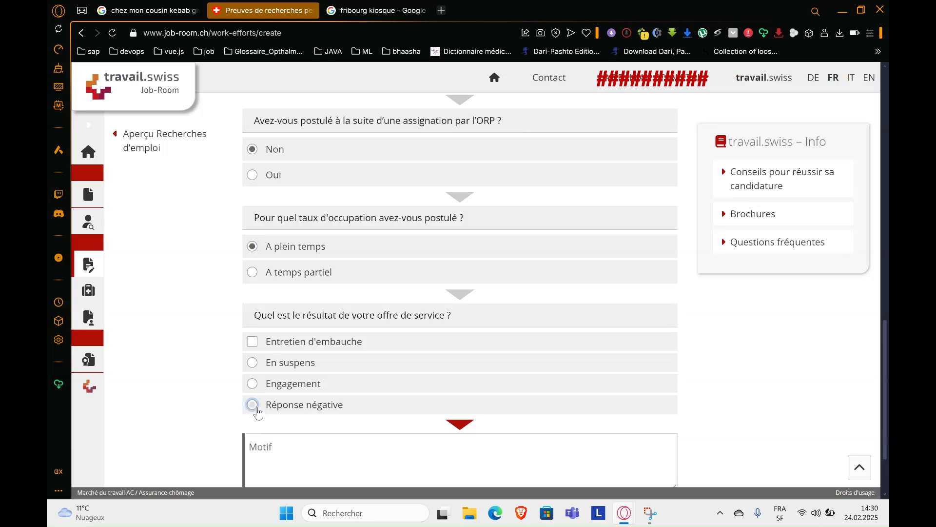
{"action": "scroll", "coordinate": [257, 412], "scroll_direction": "down", "scroll_amount": 2}
{"action": "left_click", "coordinate": [312, 345]}
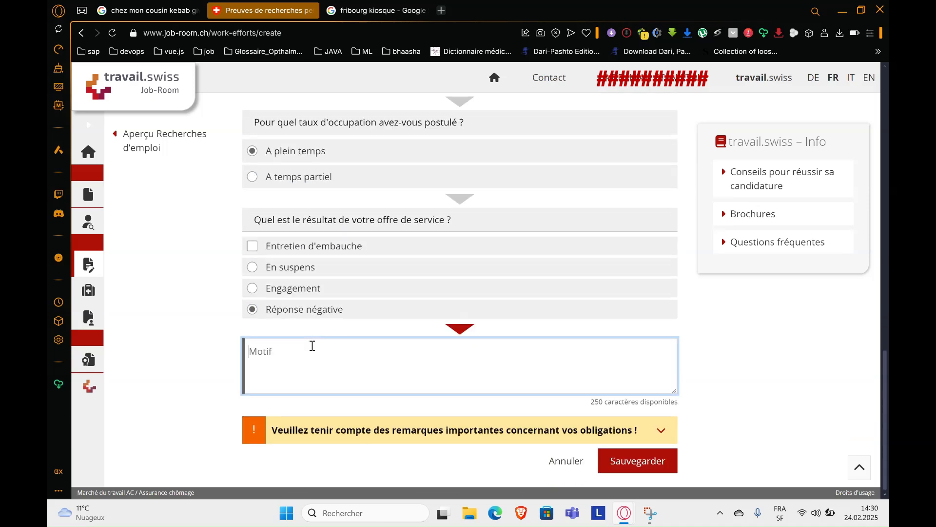
{"action": "type", "text": "Pas de pl"}
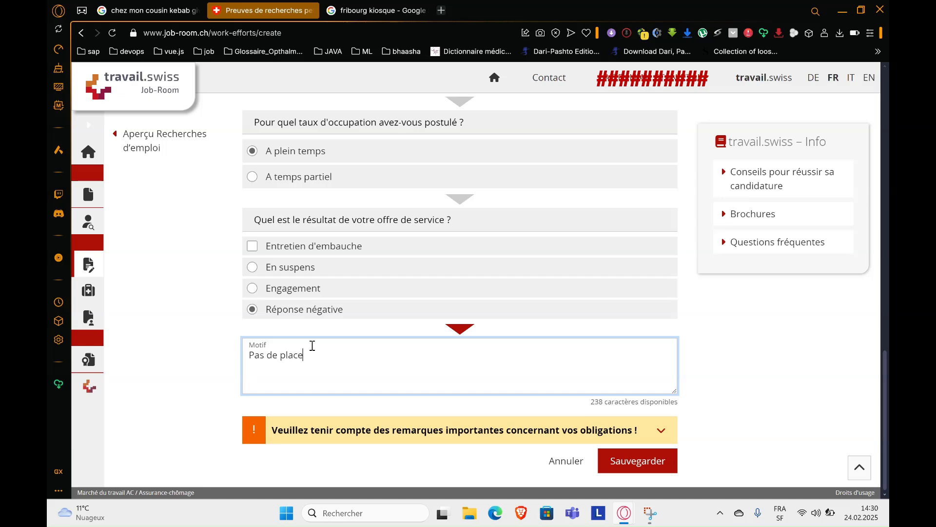
{"action": "type", "text": "ace"}
- Save the job search proof and review the Février 2025 entries in the overview
{"action": "left_click", "coordinate": [645, 458]}
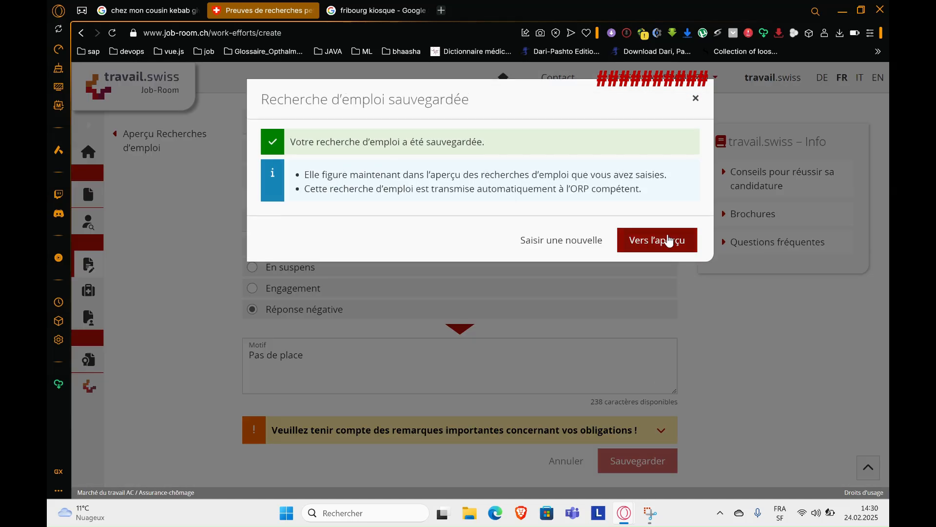
{"action": "left_click", "coordinate": [668, 240]}
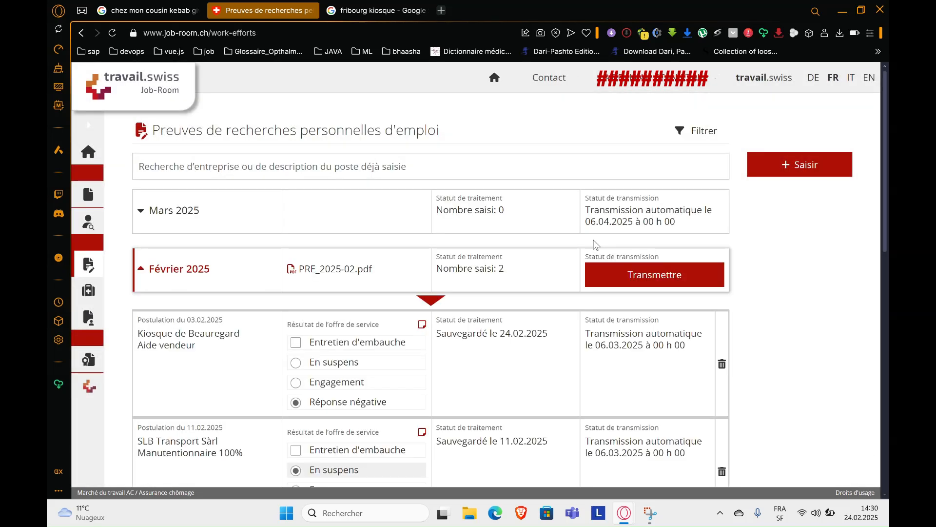
{"action": "left_click", "coordinate": [154, 276]}
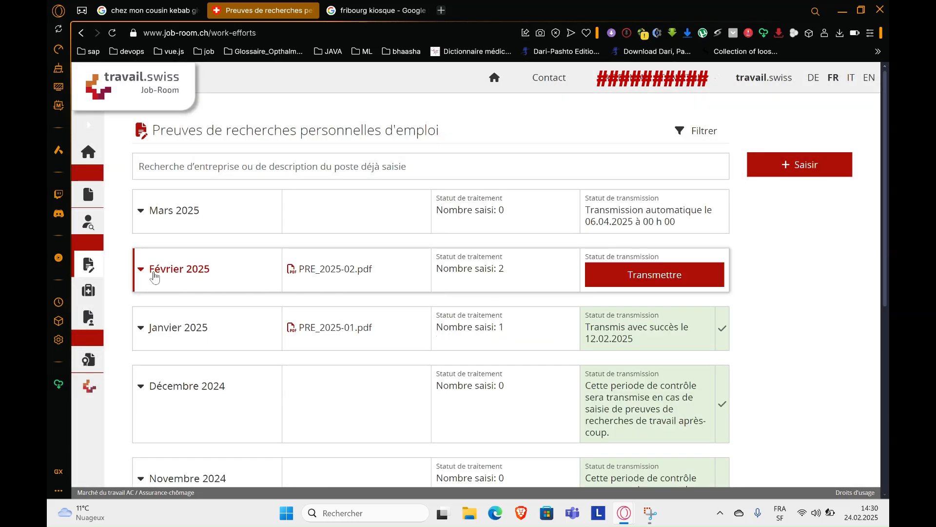
{"action": "left_click", "coordinate": [154, 276]}
{"action": "scroll", "coordinate": [224, 322], "scroll_direction": "down", "scroll_amount": 2}
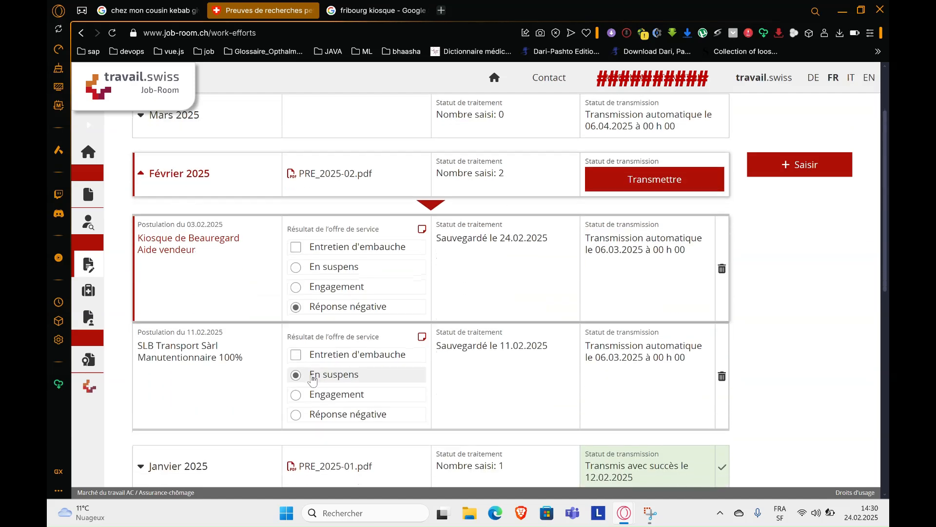
{"action": "scroll", "coordinate": [576, 346], "scroll_direction": "up", "scroll_amount": 2}
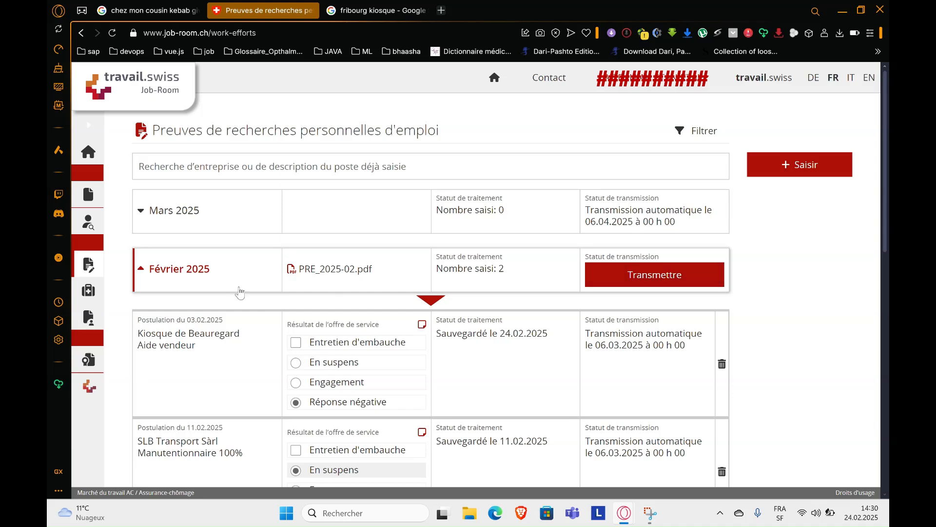
- Open the February summary PRE_2025-02.pdf, check the whole page of recorded applications, and return to the Job-Room overview
{"action": "left_click", "coordinate": [326, 269]}
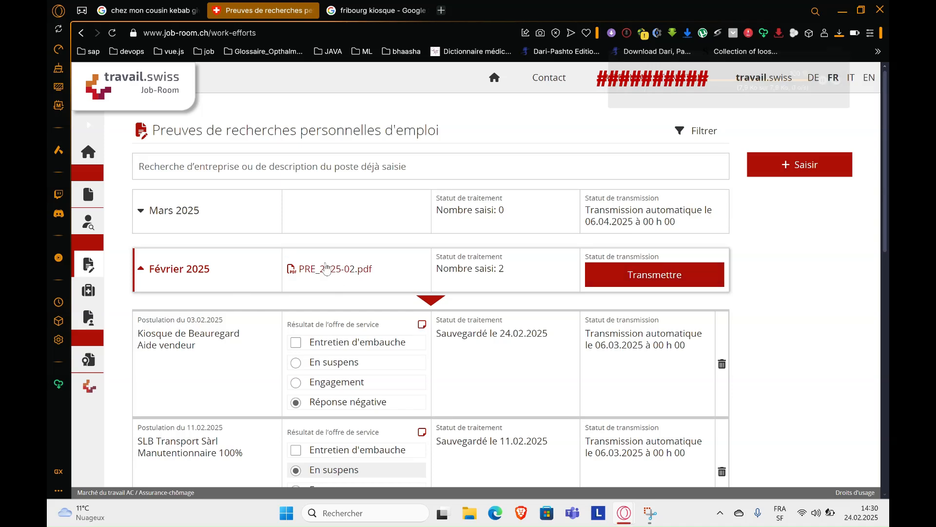
{"action": "left_click", "coordinate": [638, 92]}
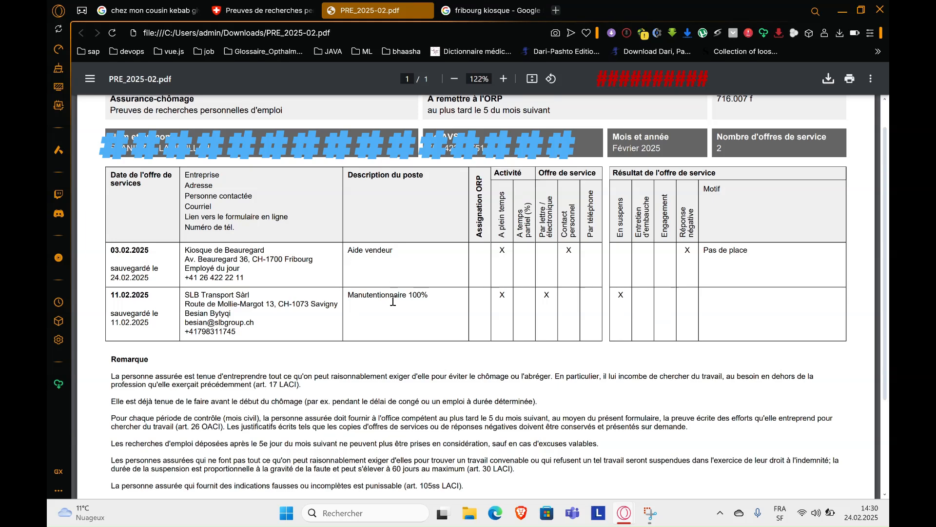
{"action": "scroll", "coordinate": [337, 330], "scroll_direction": "down", "scroll_amount": 4, "text": "ctrl"}
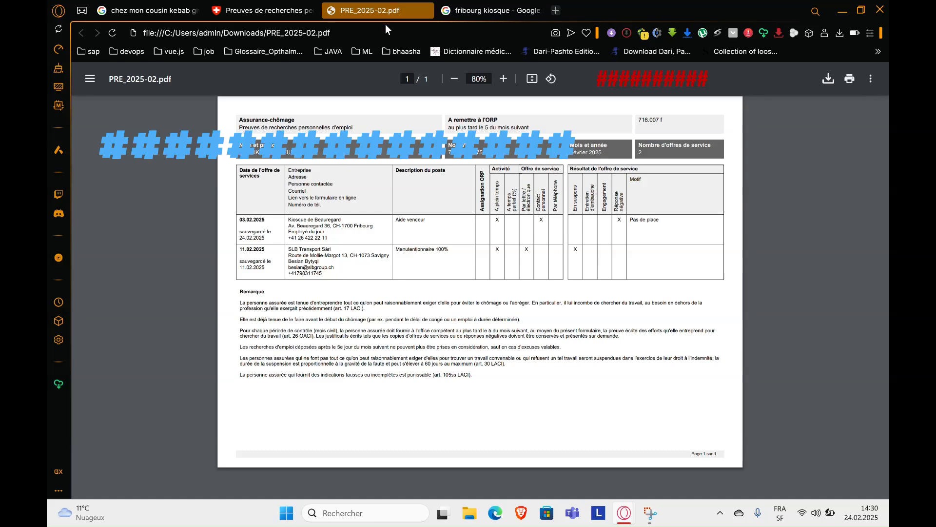
{"action": "left_click", "coordinate": [286, 9]}
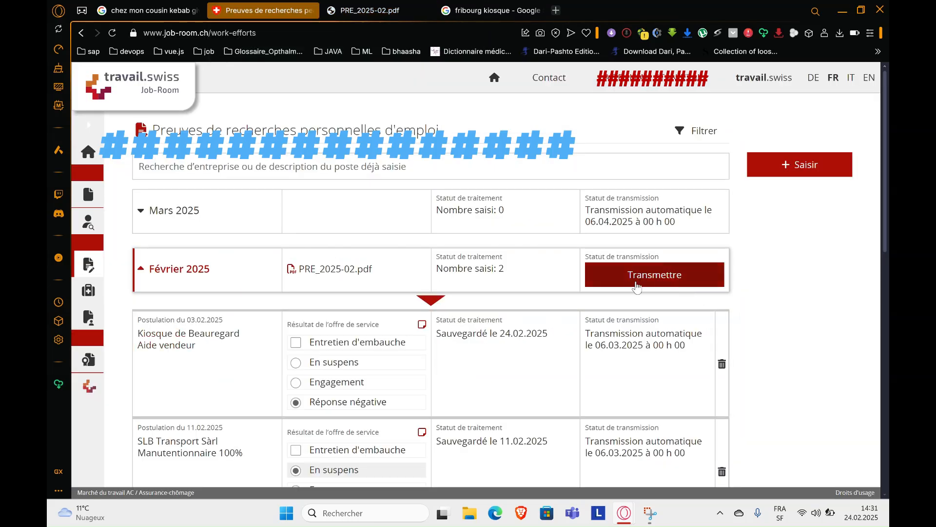